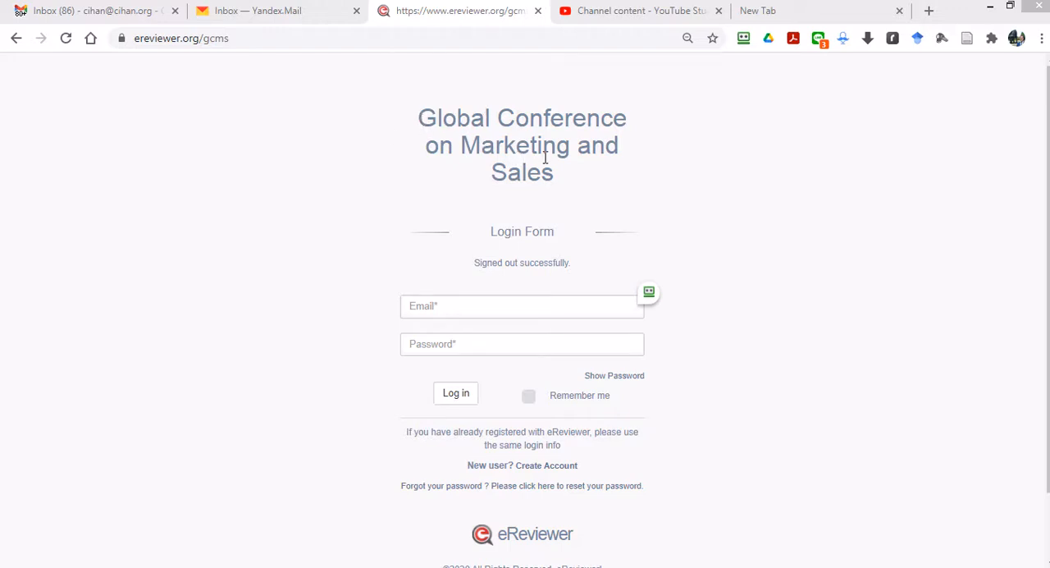
# Step: Sign in with the saved Conference Chair e-mail and password, and log out of that account again
pyautogui.click(578, 305)
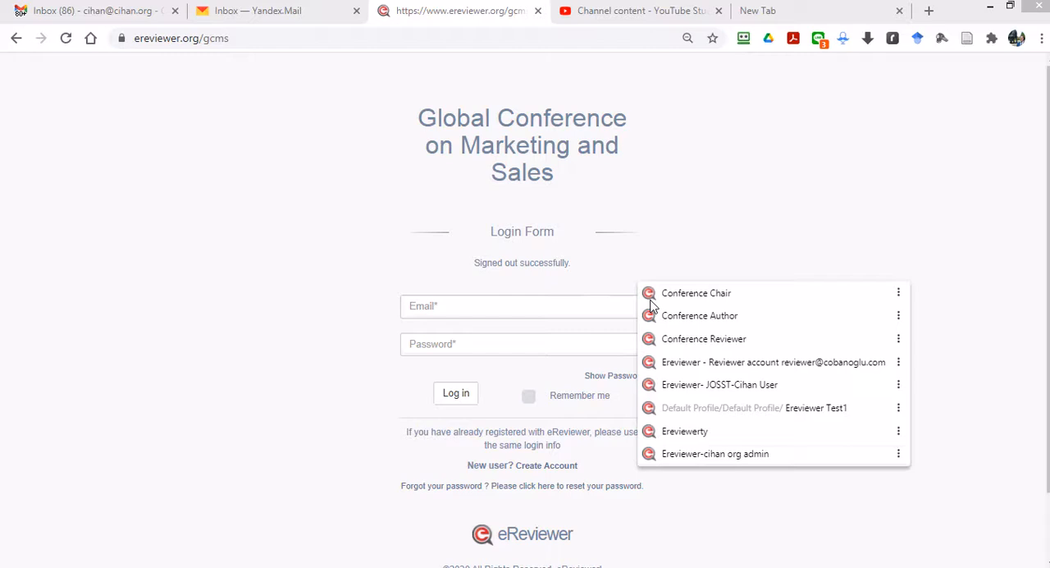
pyautogui.click(697, 294)
pyautogui.press('Return')
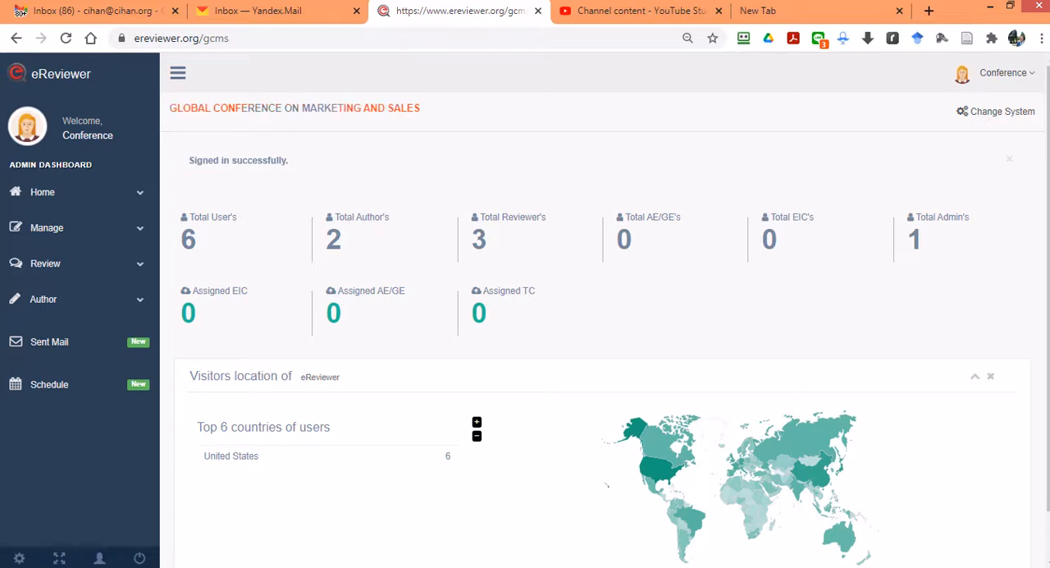
pyautogui.click(984, 73)
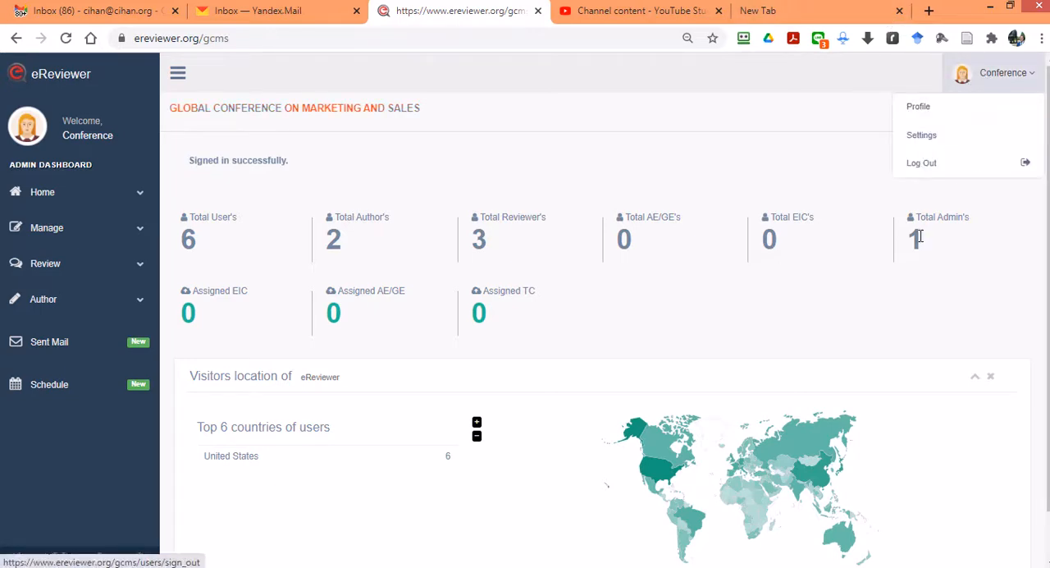
pyautogui.click(912, 167)
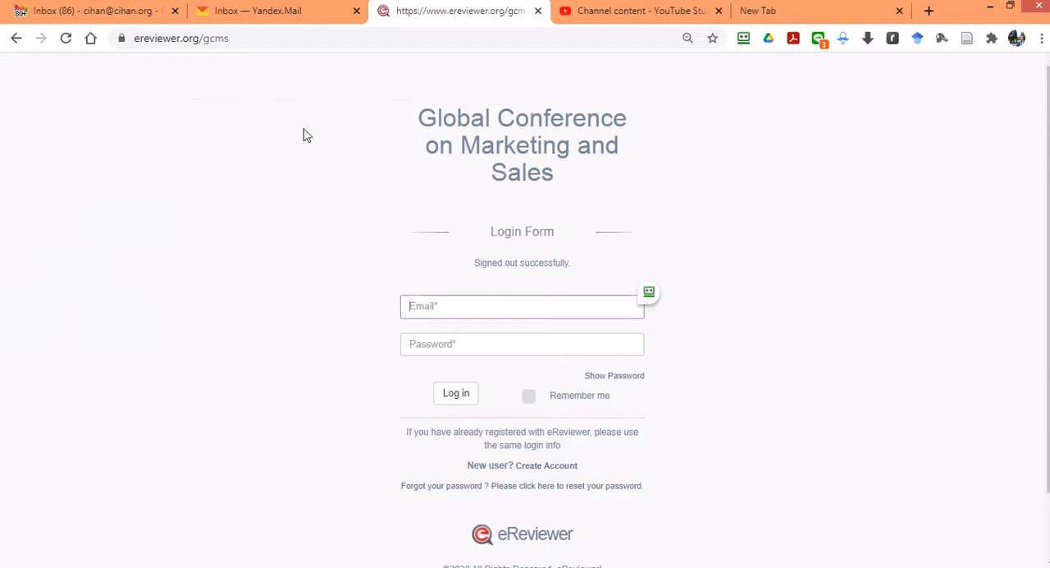
# Step: Go to the ereviewer.org home page and open the Installation information
pyautogui.click(209, 38)
pyautogui.doubleClick(207, 38)
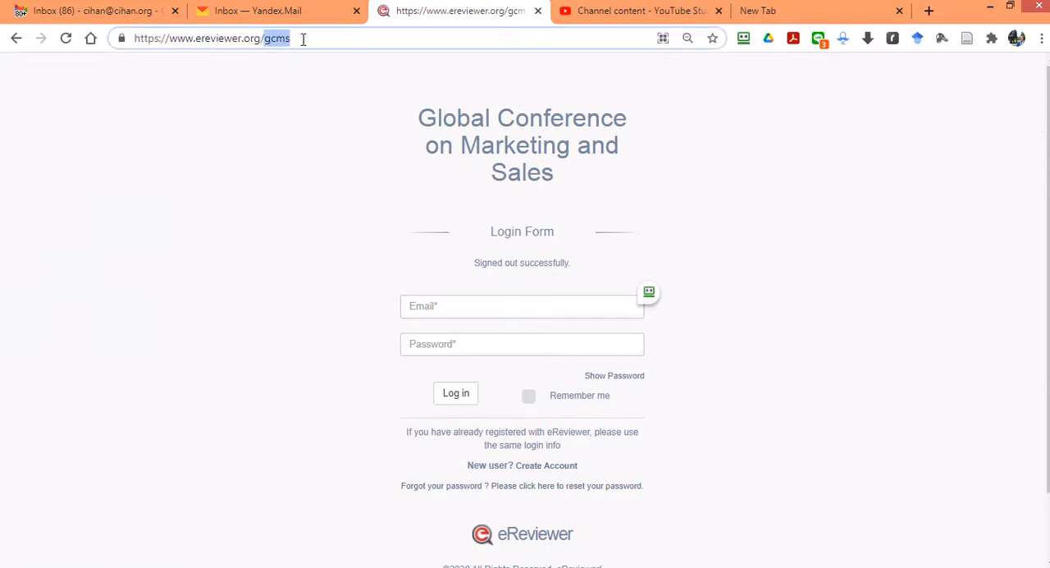
pyautogui.press('BackSpace')
pyautogui.press('Return')
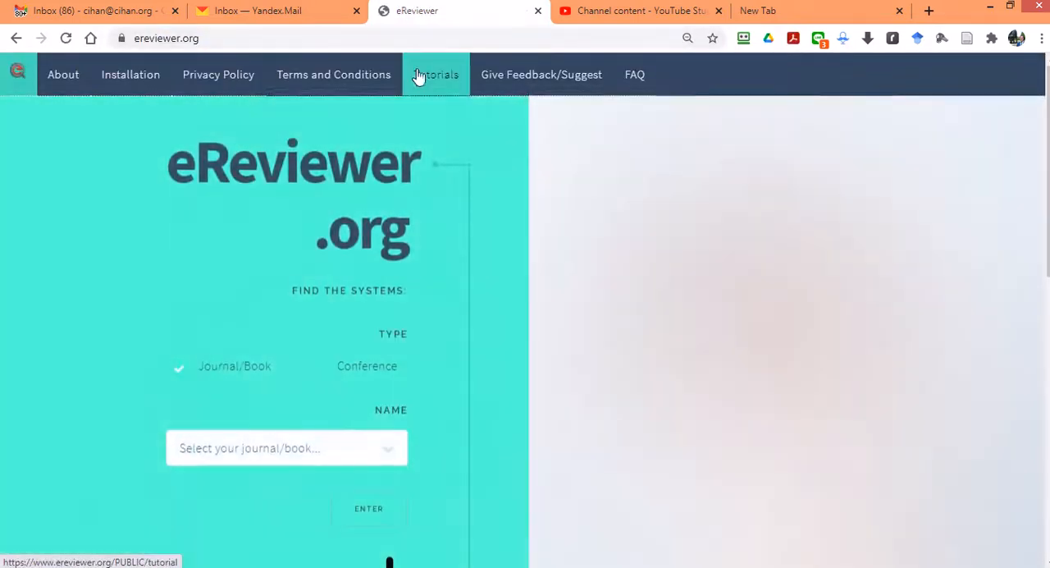
pyautogui.click(116, 86)
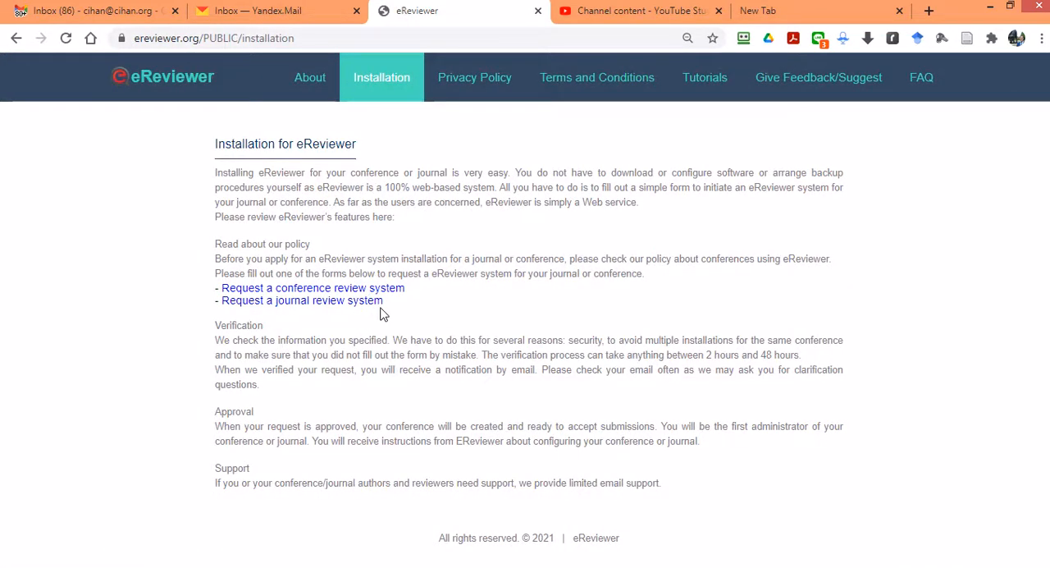
# Step: Return to the gcms login page and sign in with the saved Conference Chair e-mail and password
pyautogui.click(13, 40)
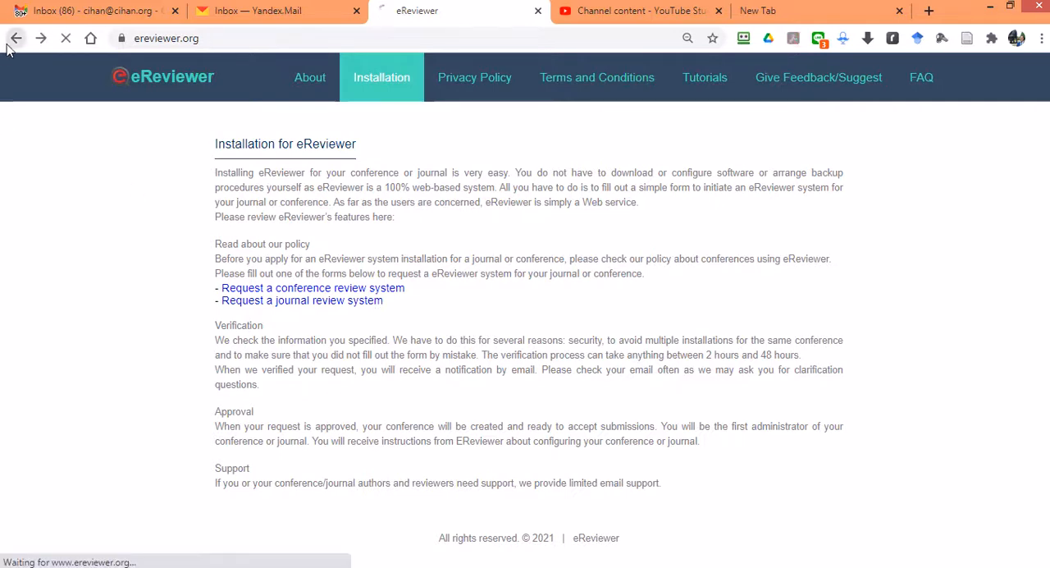
pyautogui.click(10, 43)
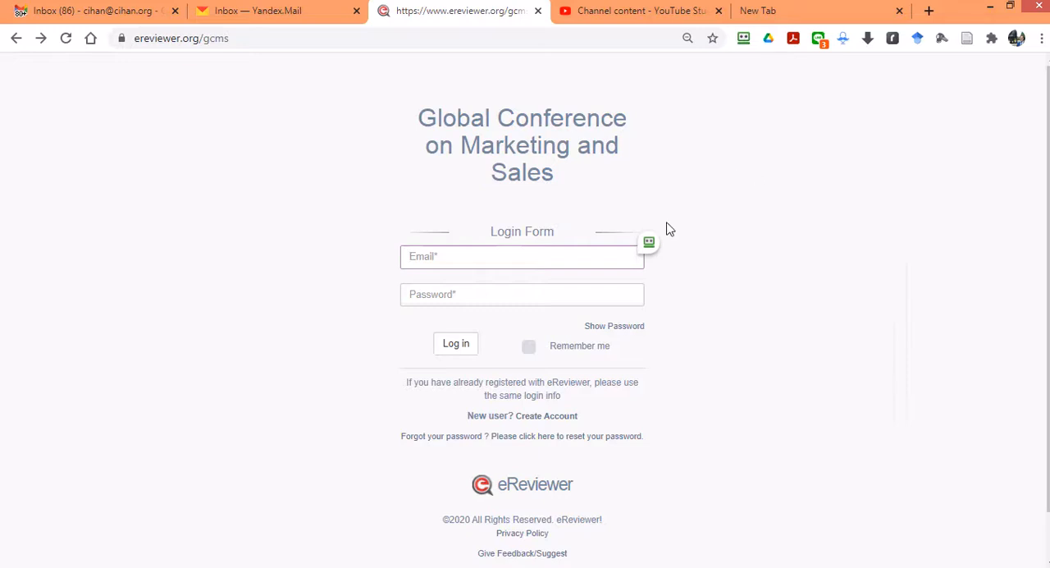
pyautogui.moveTo(656, 245)
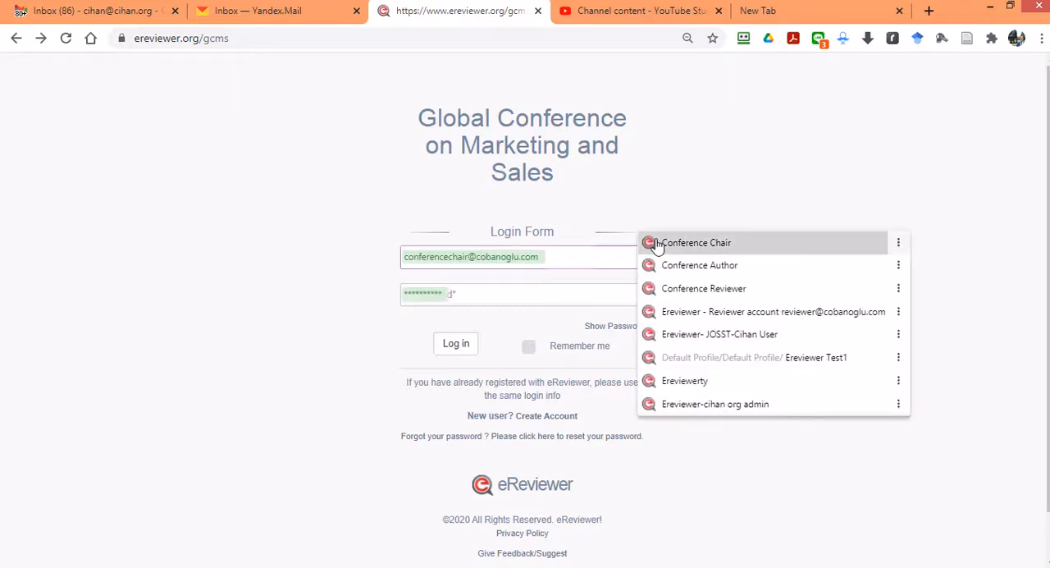
pyautogui.click(659, 243)
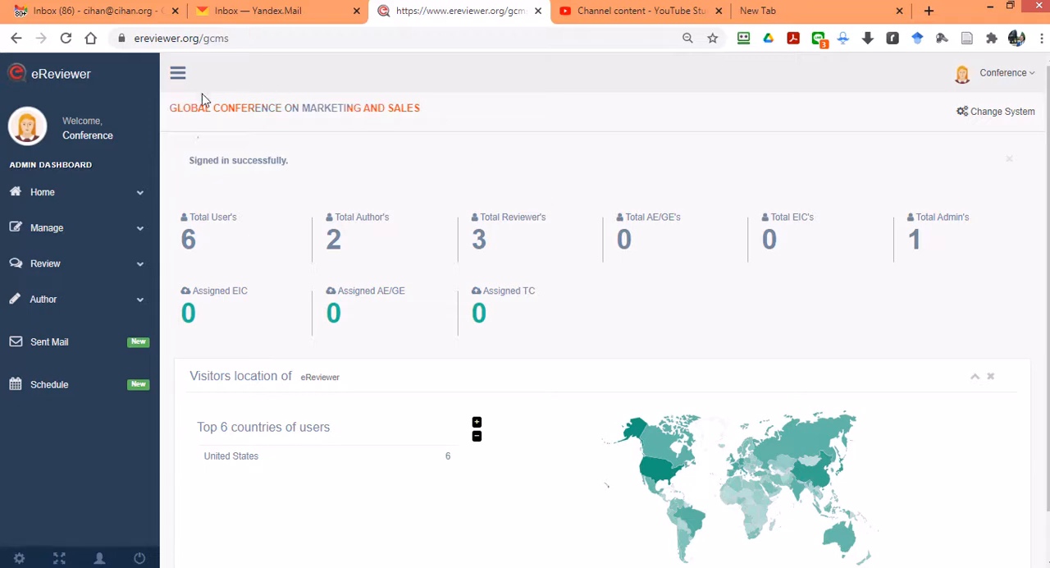
# Step: Open the Admin Center and examine the list of all submissions with their review status
pyautogui.moveTo(170, 108); pyautogui.dragTo(428, 130)
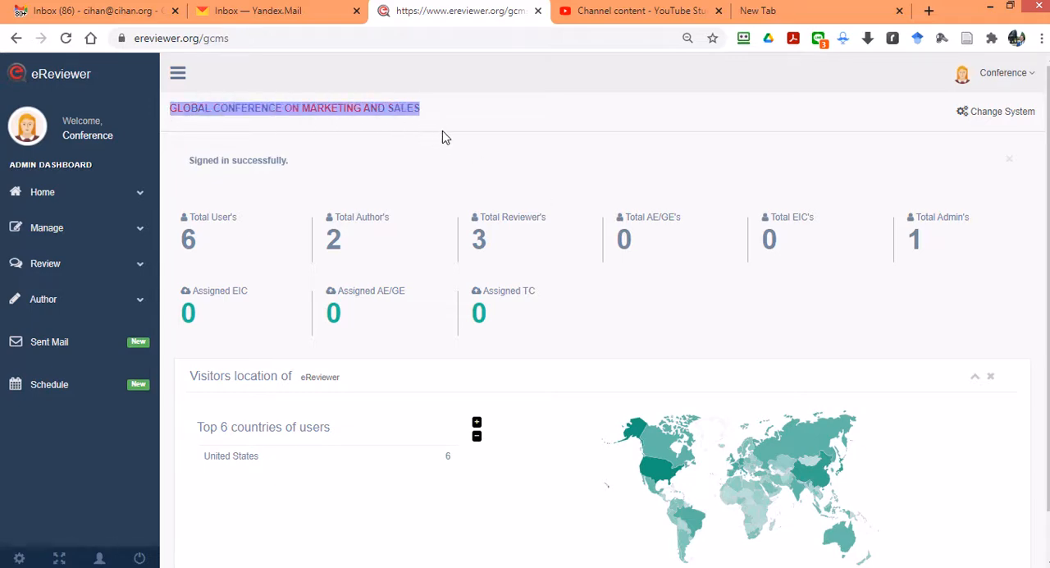
pyautogui.click(54, 230)
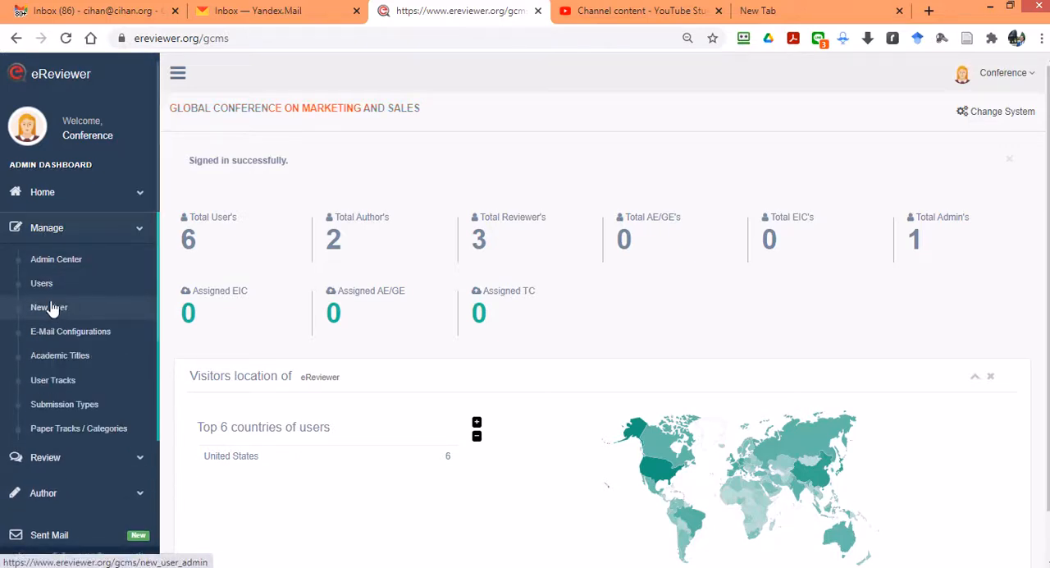
pyautogui.click(51, 261)
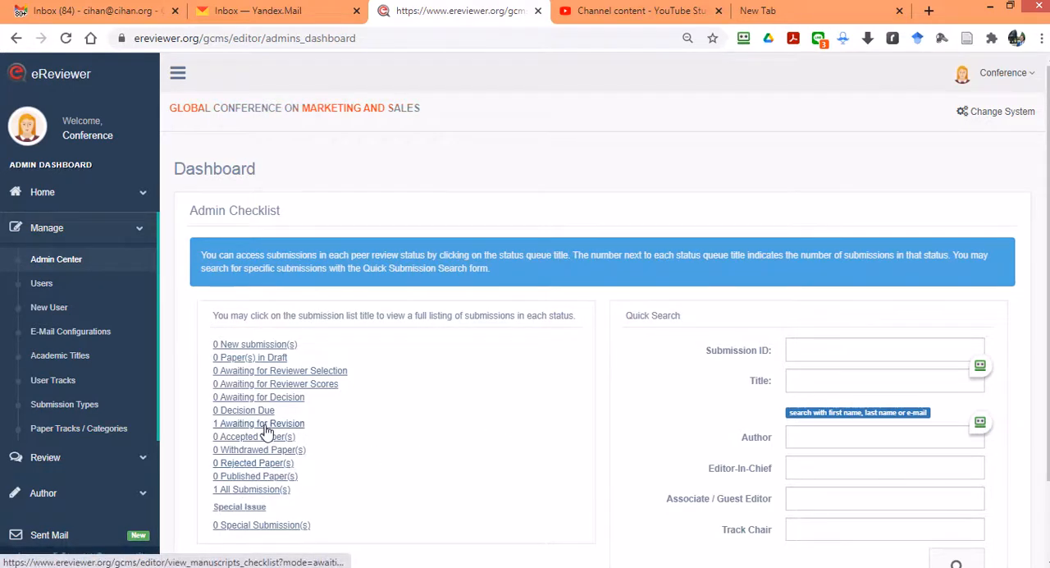
pyautogui.click(268, 491)
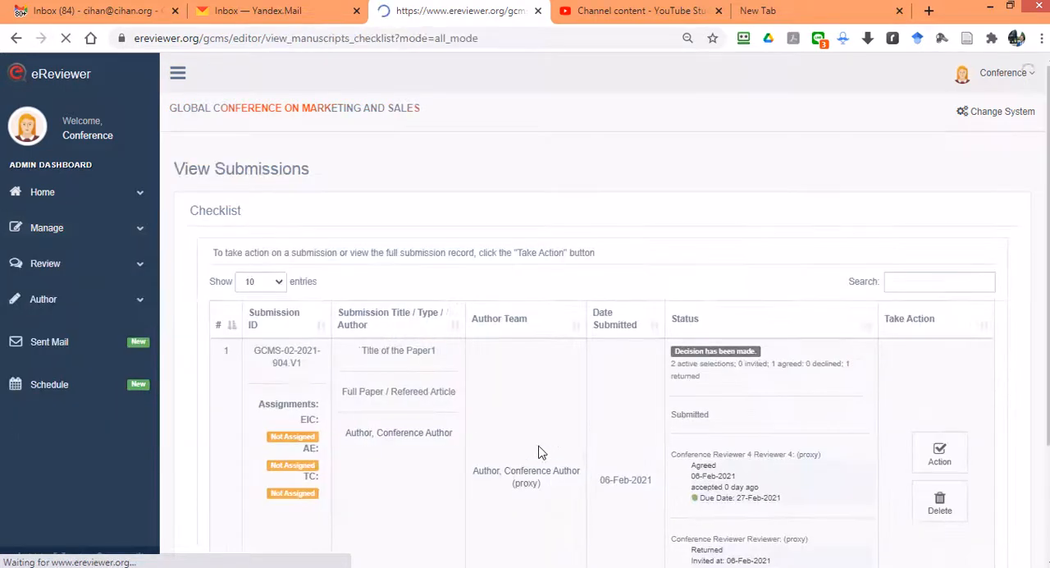
pyautogui.scroll(-1, 626, 404)
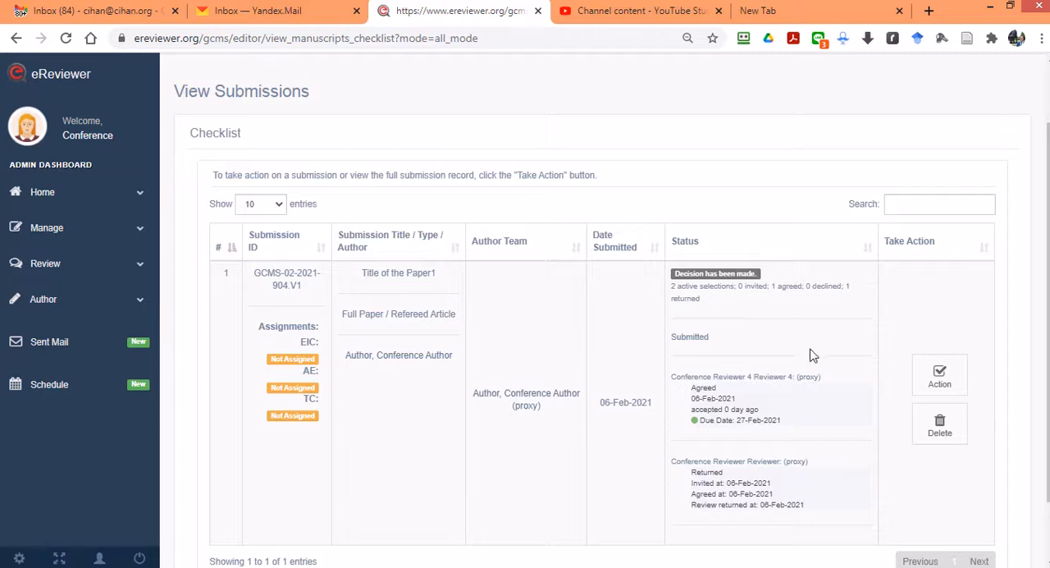
pyautogui.scroll(1, 617, 375)
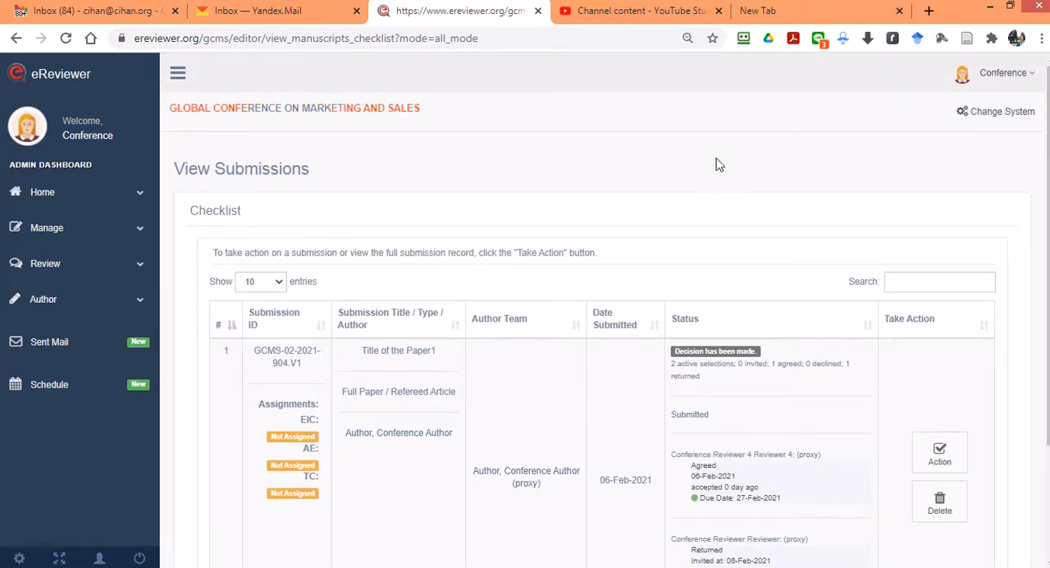
# Step: Log out of the chair account and sign in with the saved Conference Author e-mail and password
pyautogui.click(996, 72)
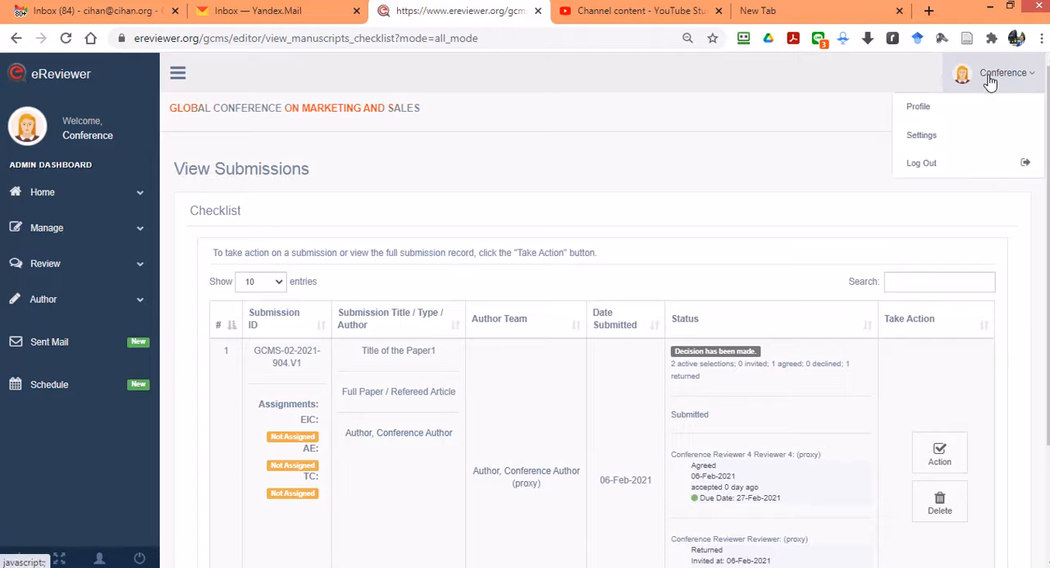
pyautogui.click(934, 164)
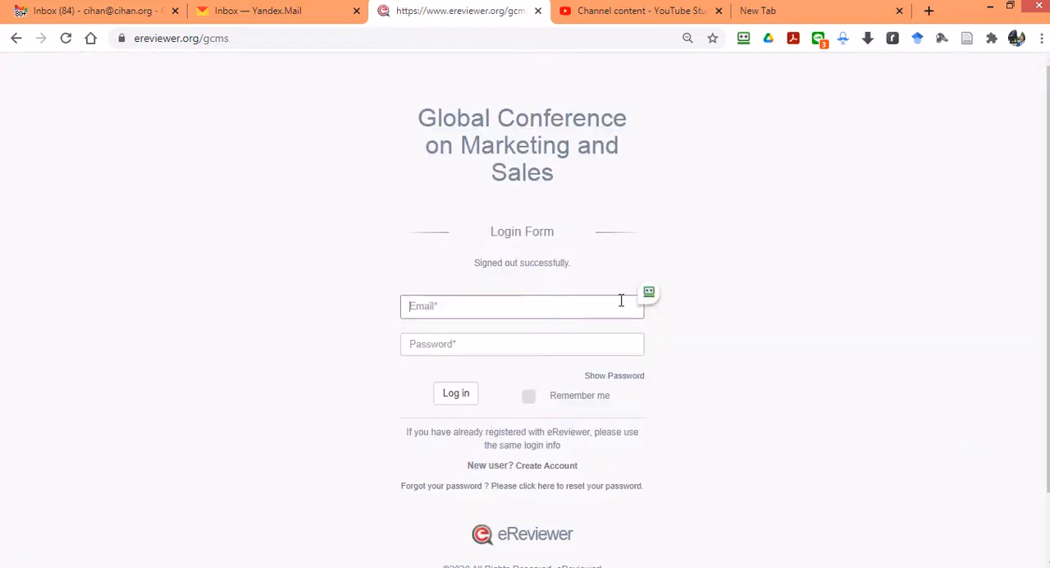
pyautogui.click(648, 292)
pyautogui.click(670, 316)
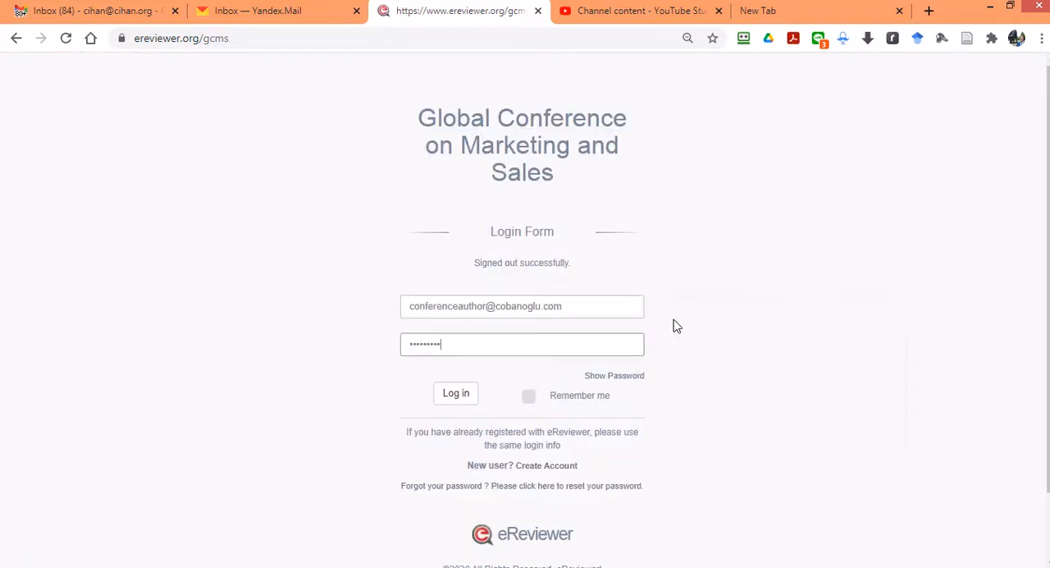
pyautogui.press('Return')
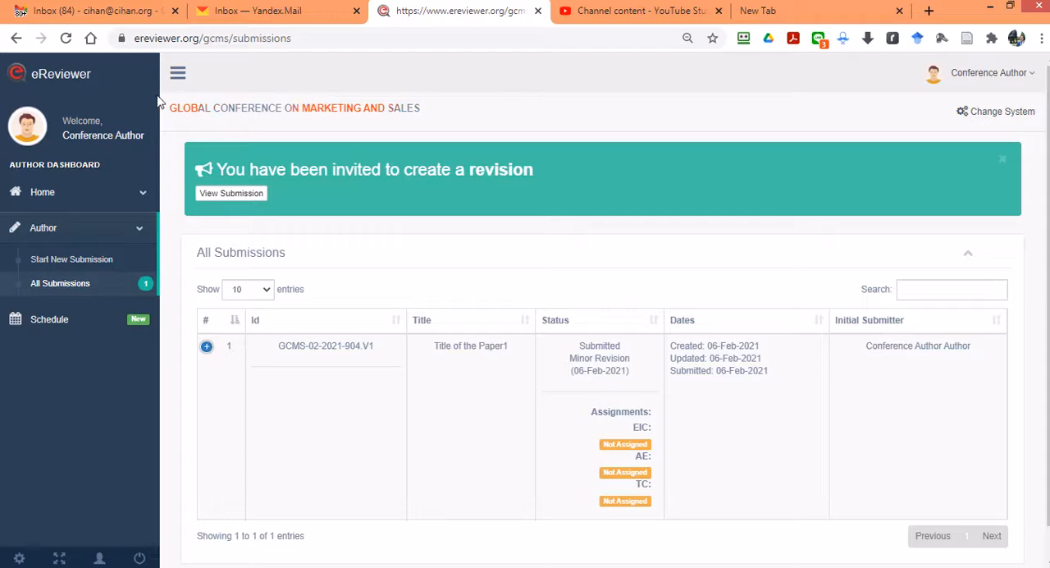
# Step: View the submission invited for revision and examine its status in the author's submission list
pyautogui.moveTo(169, 107); pyautogui.dragTo(473, 131)
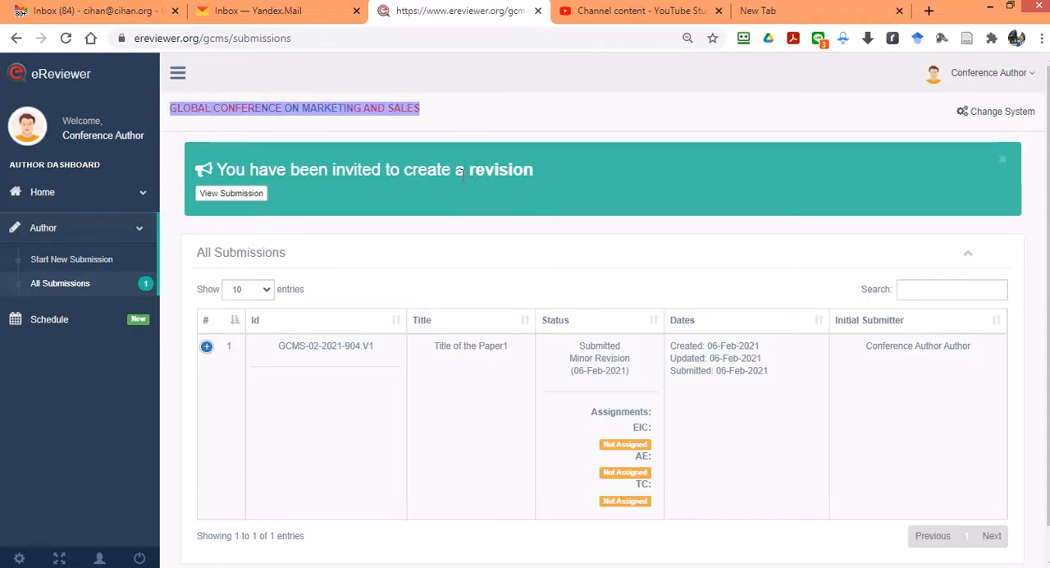
pyautogui.click(246, 196)
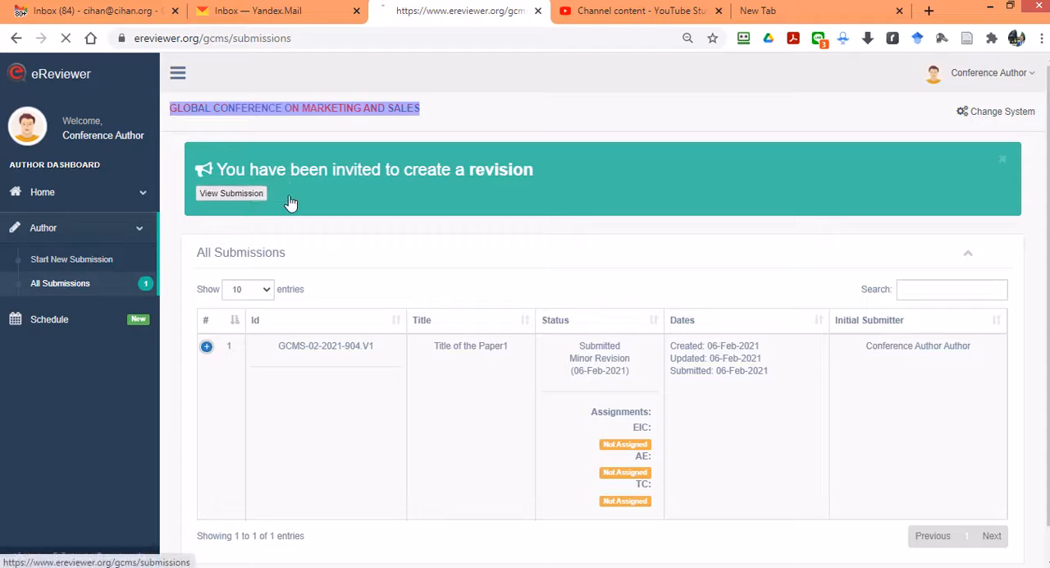
pyautogui.scroll(-1, 616, 330)
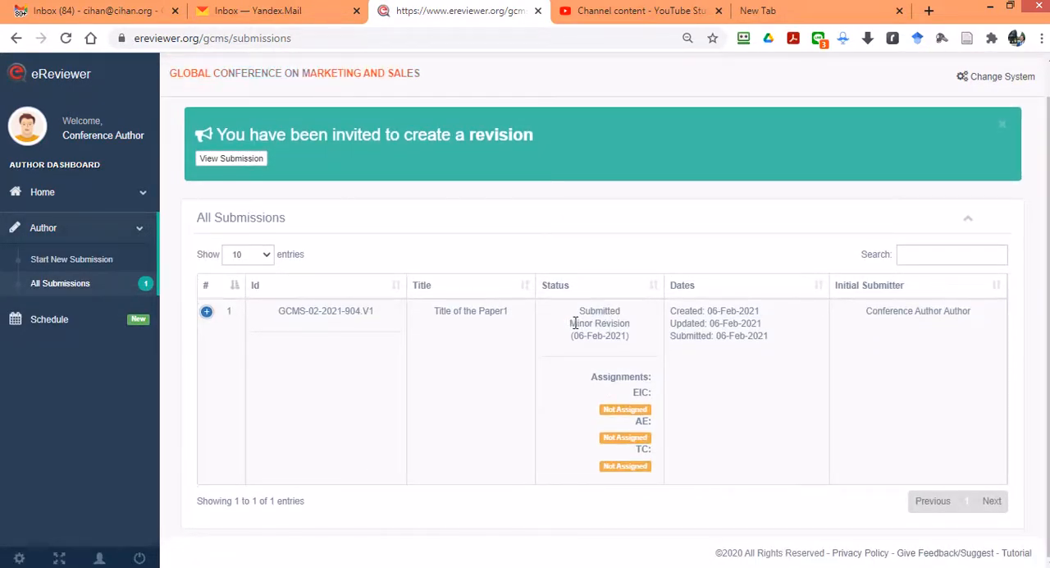
pyautogui.moveTo(571, 325); pyautogui.dragTo(629, 324)
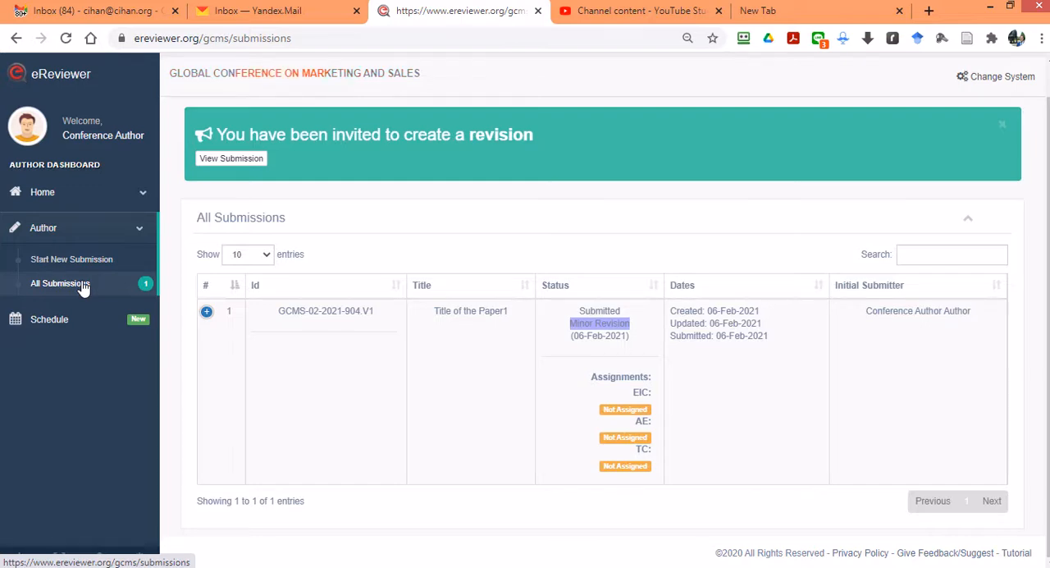
# Step: Begin a new submission and enter "Paper 2 Title" as its title
pyautogui.click(58, 260)
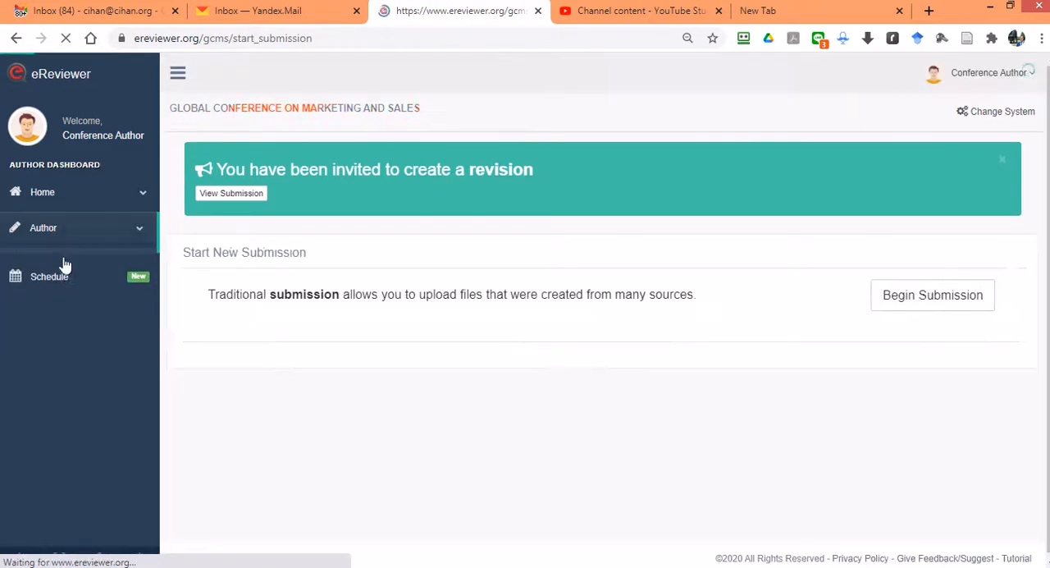
pyautogui.click(903, 288)
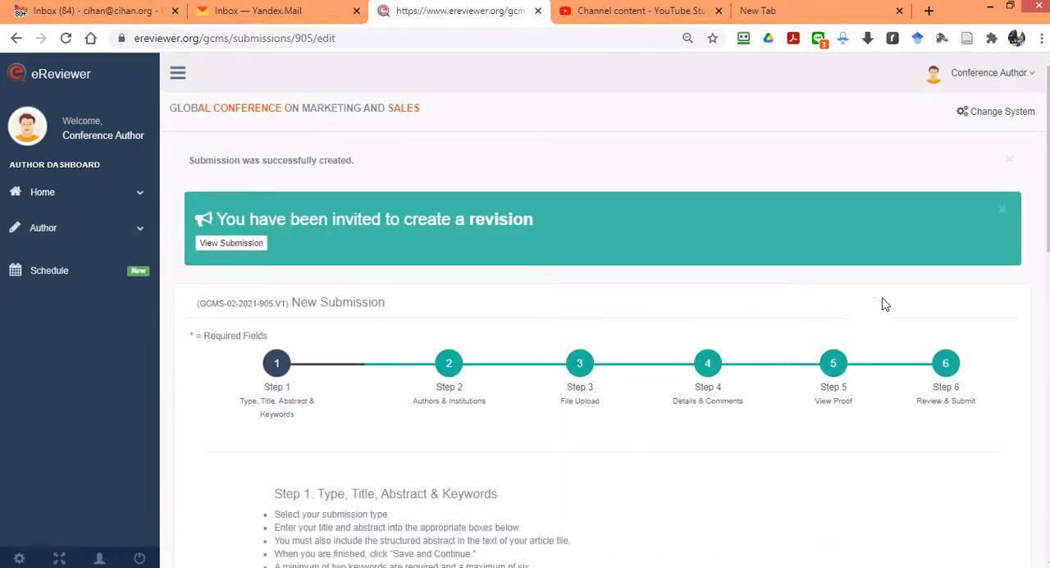
pyautogui.scroll(-3, 585, 308)
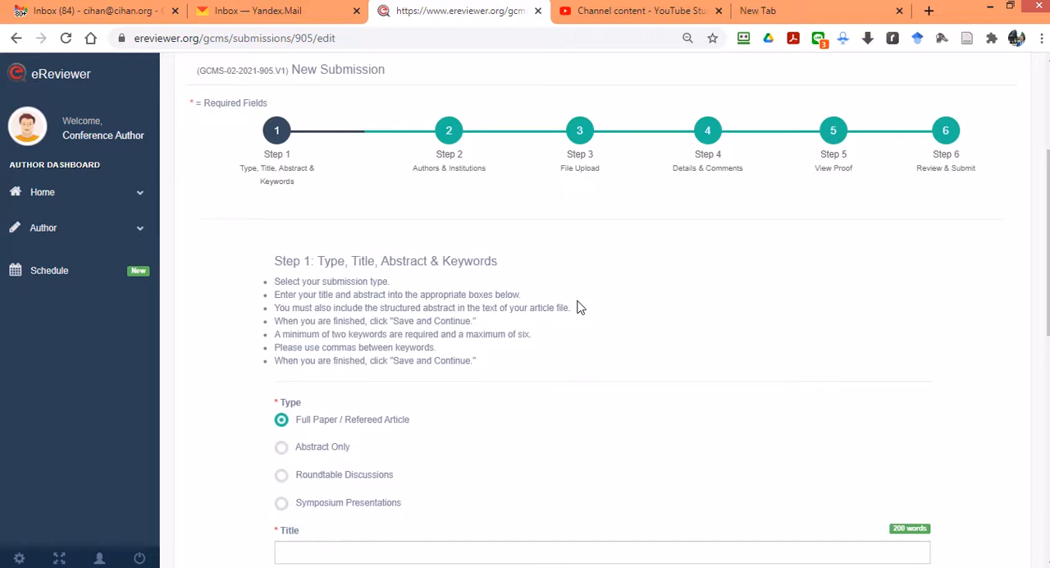
pyautogui.scroll(-2, 673, 225)
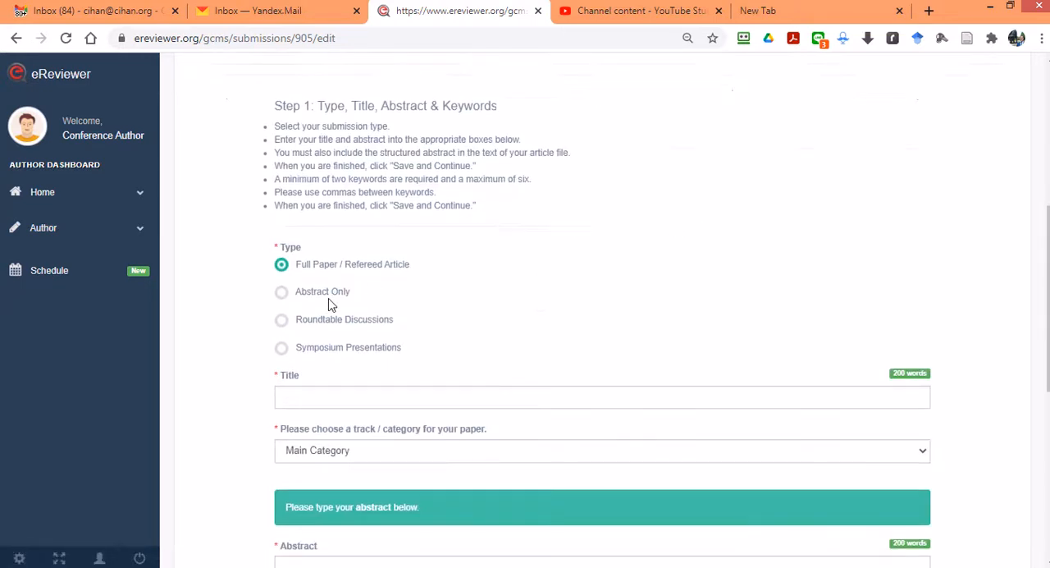
pyautogui.click(369, 390)
pyautogui.write('Paper')
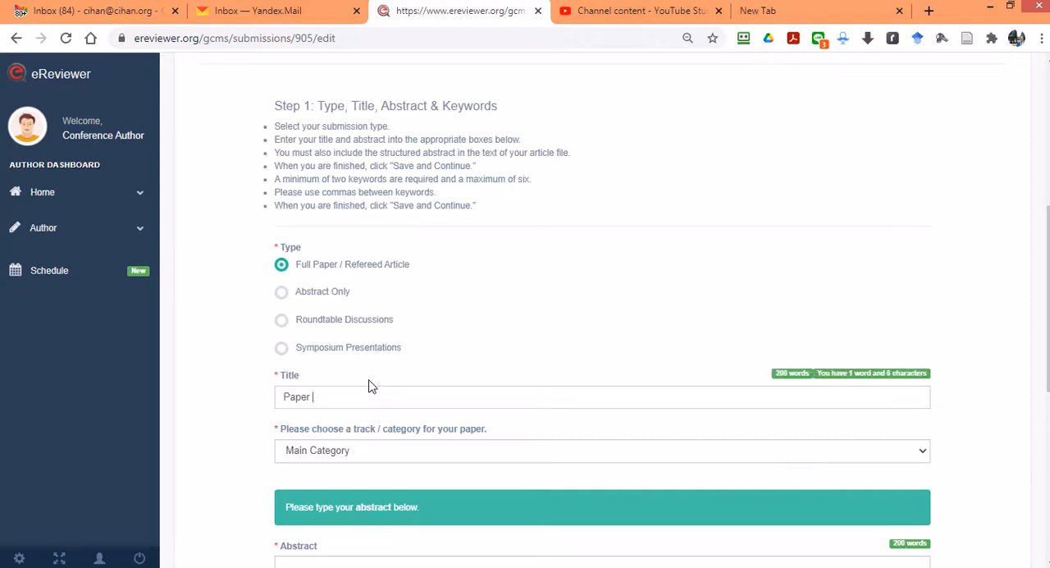
pyautogui.write(' 2 Title')
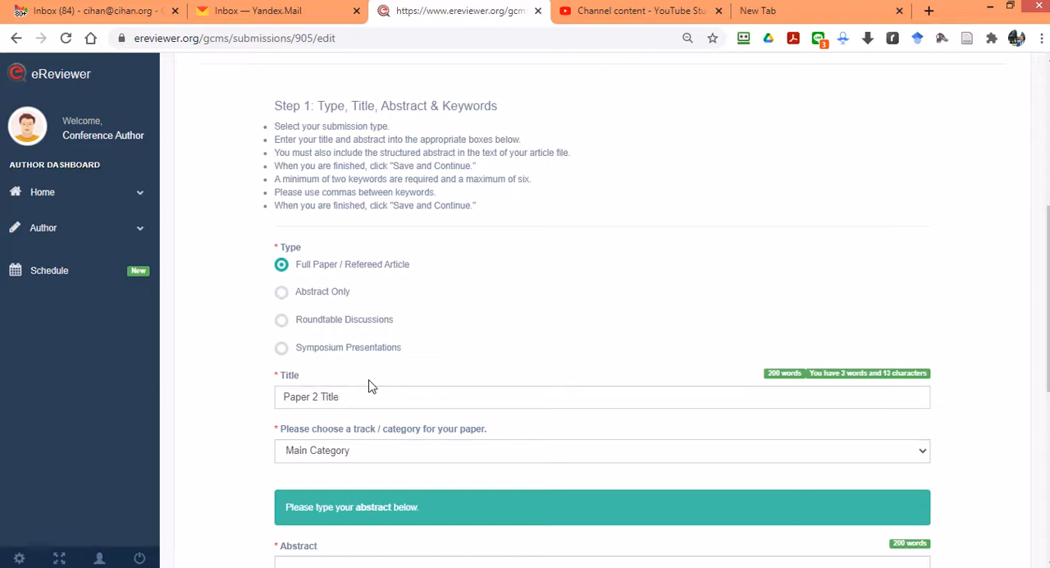
# Step: Choose Human Resources as the track / category for the paper
pyautogui.scroll(-1, 368, 380)
pyautogui.click(399, 372)
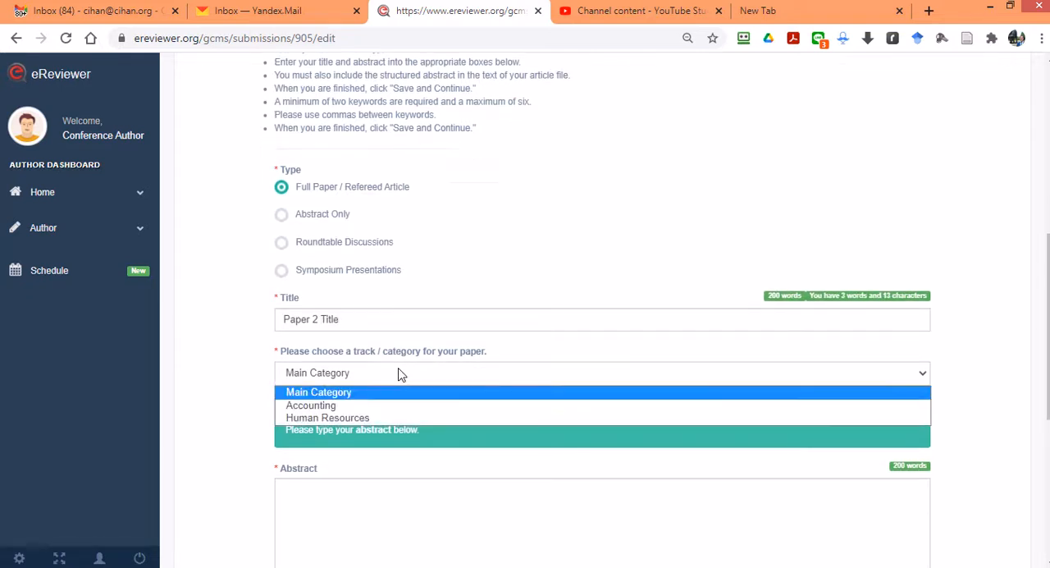
pyautogui.click(368, 419)
# Step: Paste the copied password-reset link into the submission's Abstract field as filler text
pyautogui.scroll(-1, 490, 294)
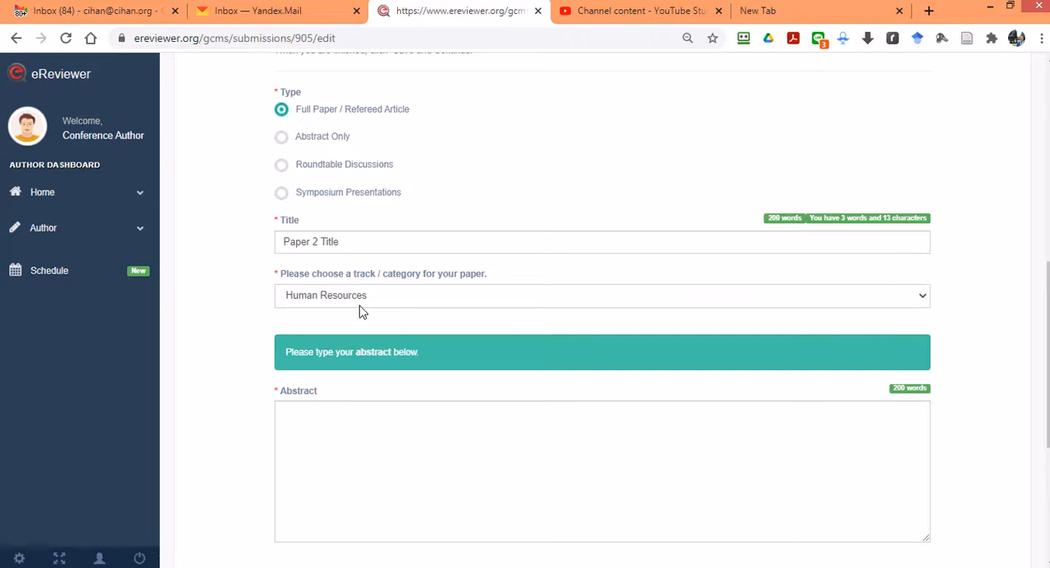
pyautogui.click(380, 451)
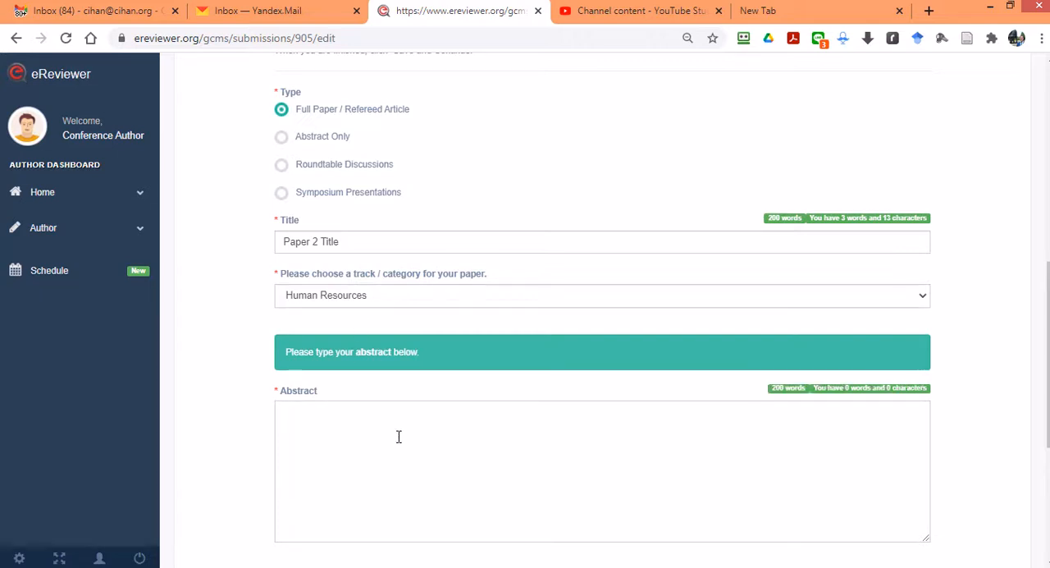
pyautogui.hotkey('ctrl', 'v')
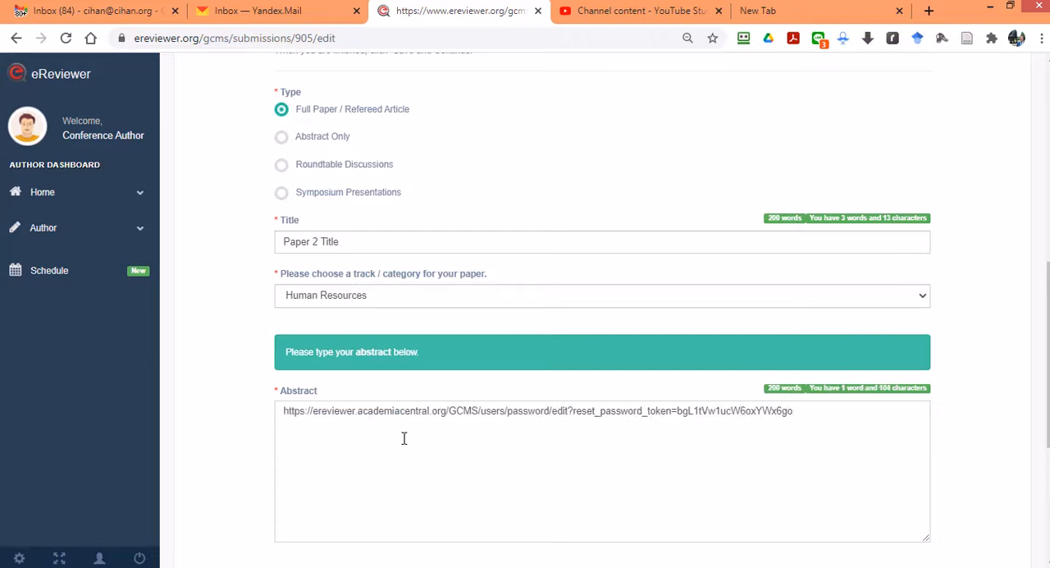
# Step: Replace the link in the Abstract field with the word "abstract" repeated many times as filler text
pyautogui.hotkey('ctrl', 'z')
pyautogui.write('ab')
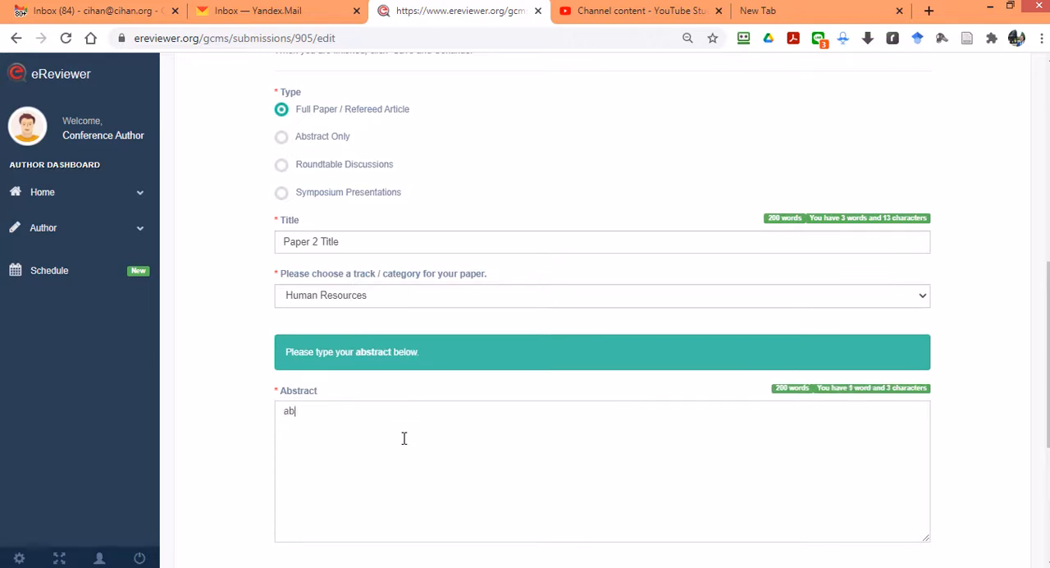
pyautogui.write('stract abstract')
pyautogui.hotkey('ctrl', 'a')
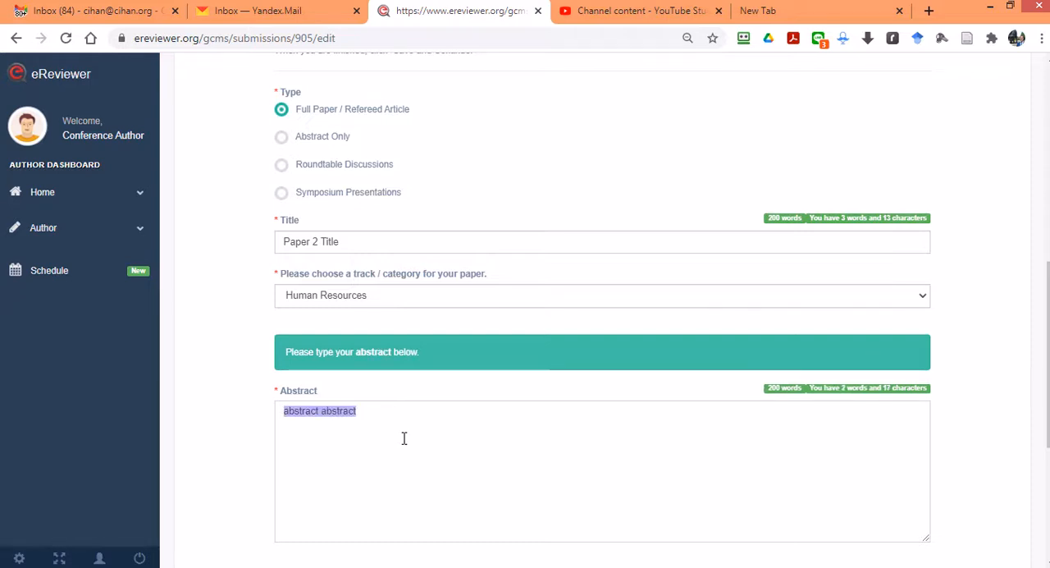
pyautogui.hotkey('ctrl', 'c')
pyautogui.press('End')
pyautogui.hotkey('ctrl', 'v')
pyautogui.hotkey('ctrl', 'v')
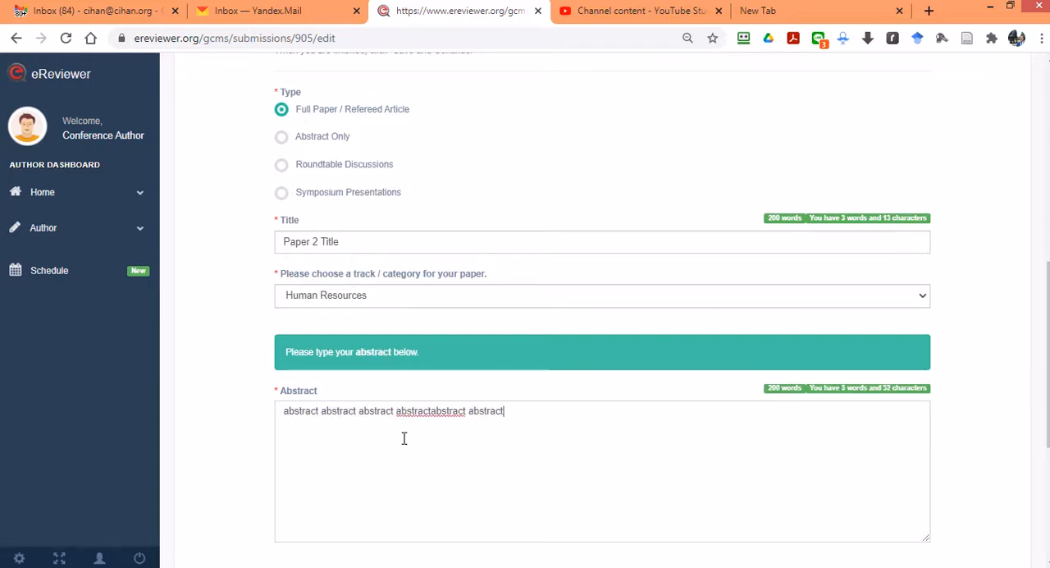
pyautogui.hotkey('ctrl', 'v')
pyautogui.hotkey('ctrl', 'v')
pyautogui.hotkey('ctrl', 'v')
pyautogui.hotkey('ctrl', 'v')
pyautogui.hotkey('ctrl', 'v')
pyautogui.hotkey('ctrl', 'v')
# Step: Add keyword1, keyword2 and keyword3 as the paper's keywords
pyautogui.scroll(-3, 551, 312)
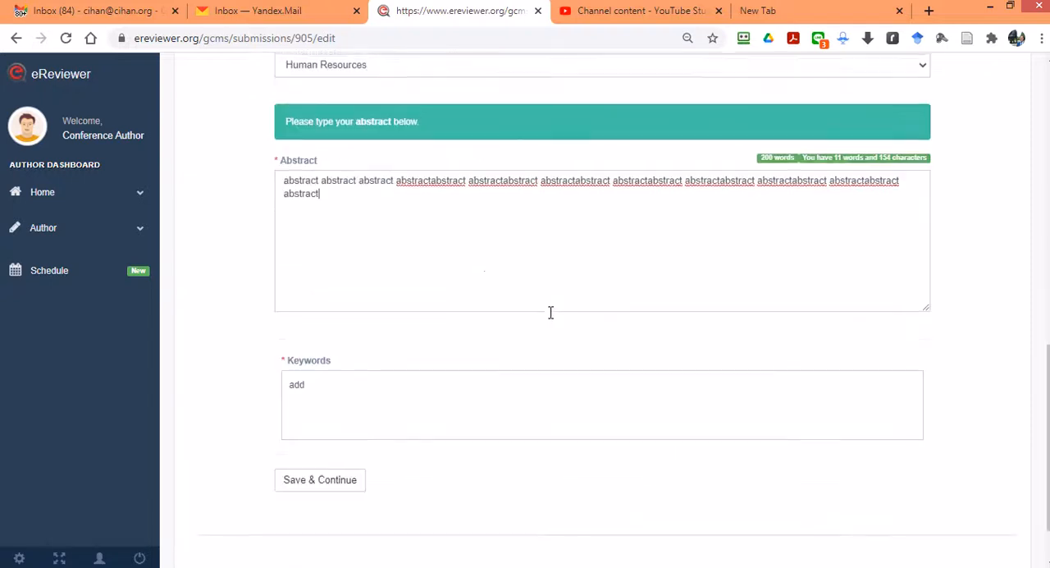
pyautogui.click(450, 408)
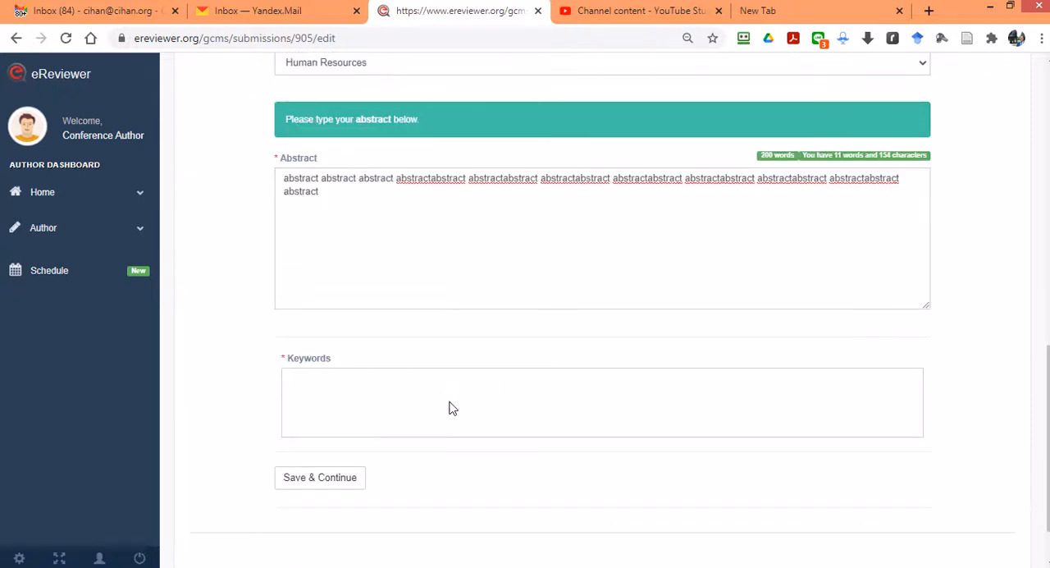
pyautogui.write('keyword1')
pyautogui.press('Return')
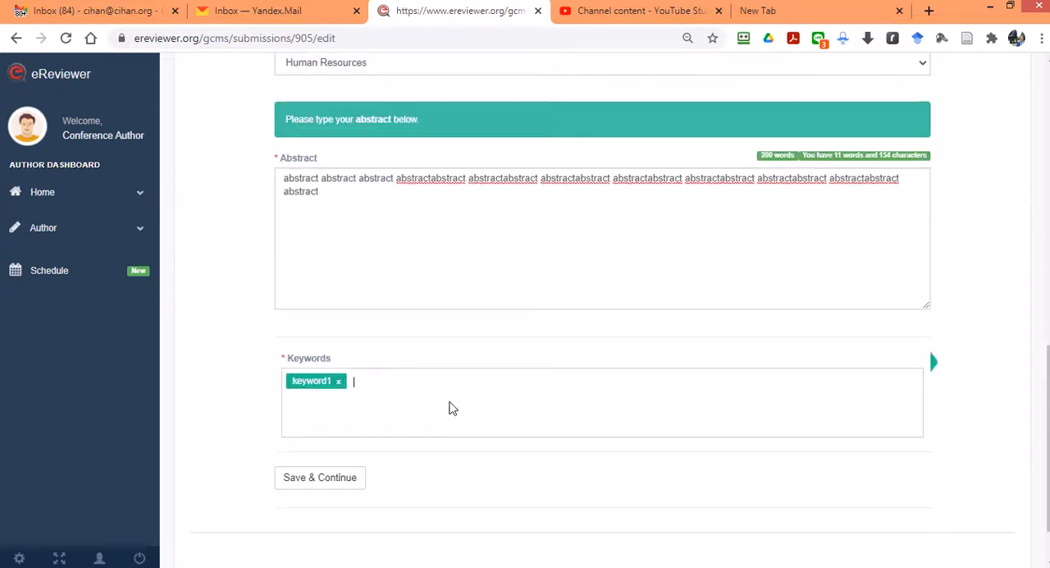
pyautogui.write('keyword')
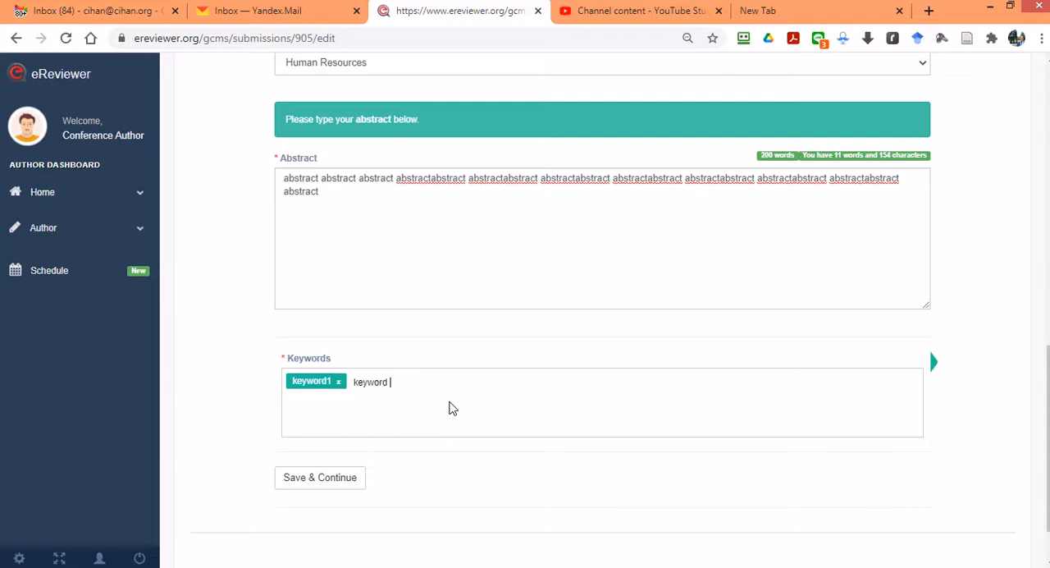
pyautogui.write('2')
pyautogui.press('Return')
pyautogui.write('keywor')
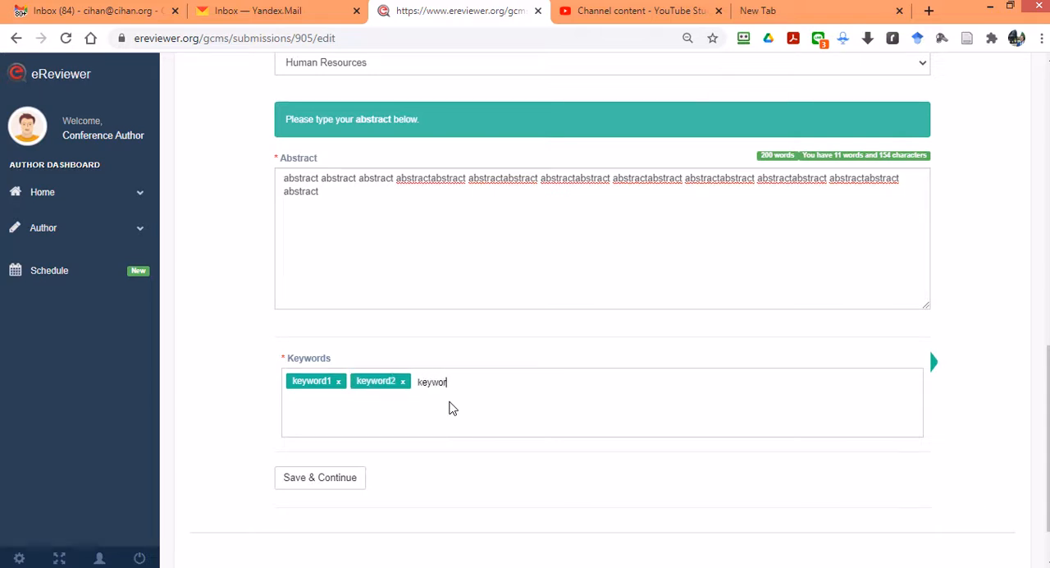
pyautogui.write('d3')
pyautogui.press('Return')
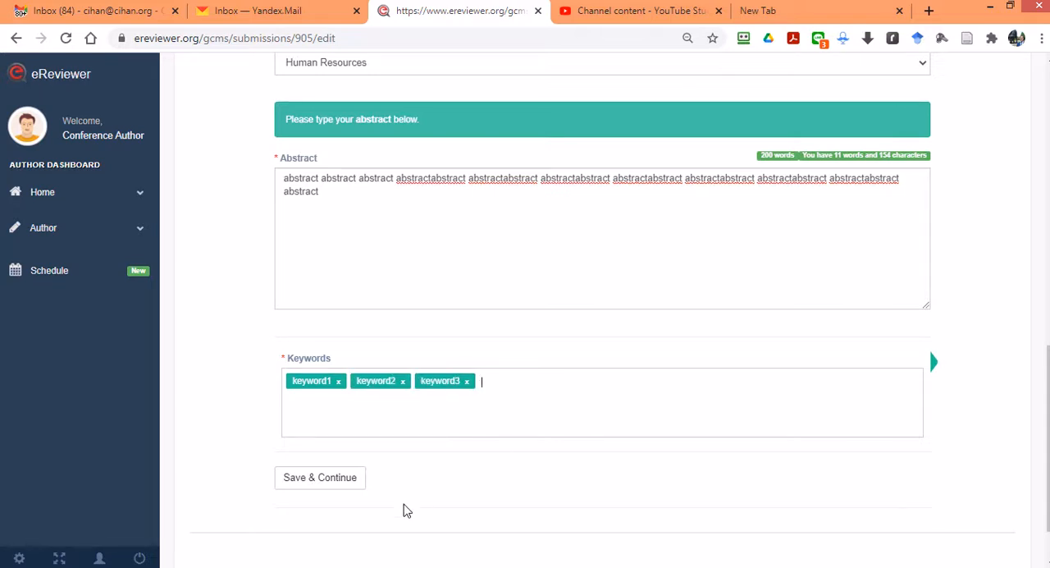
# Step: Save the title, abstract and keywords, and continue through Authors & Institutions without adding another author
pyautogui.click(351, 478)
pyautogui.scroll(-9, 517, 281)
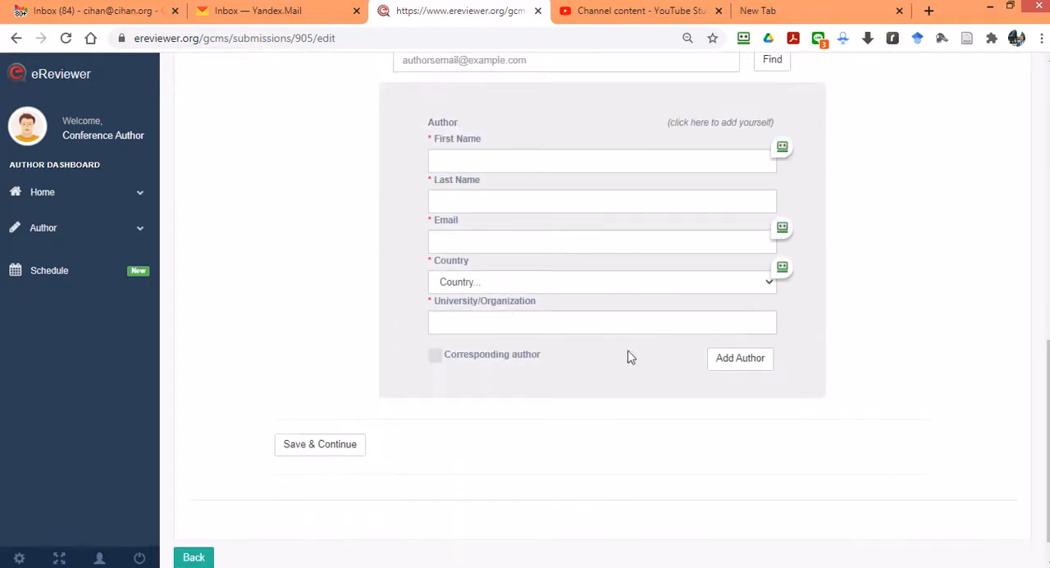
pyautogui.click(326, 453)
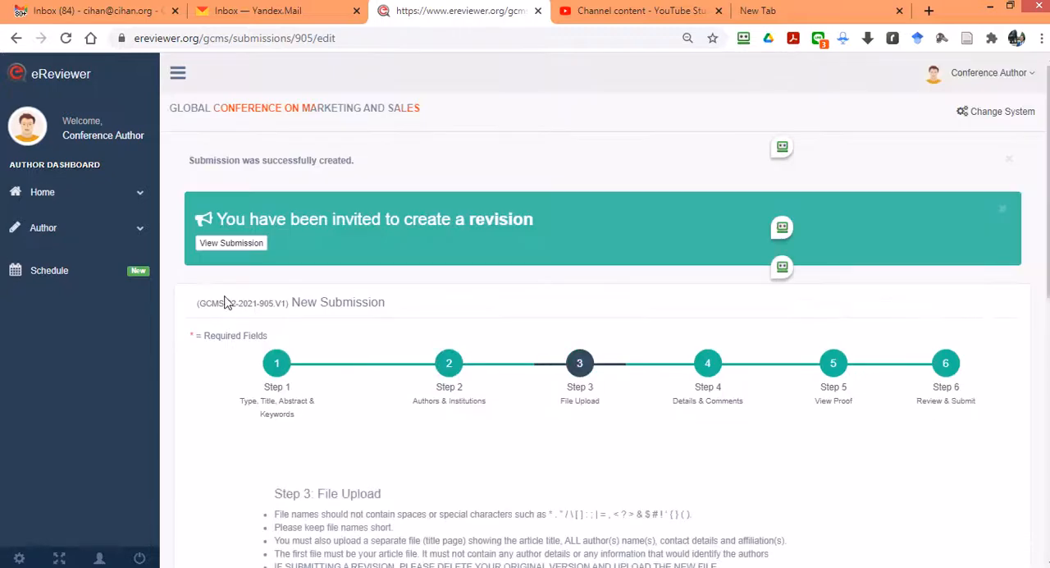
# Step: Select the Word document "sample paper" as the file to upload for the submission
pyautogui.scroll(-8, 476, 279)
pyautogui.scroll(-1, 511, 273)
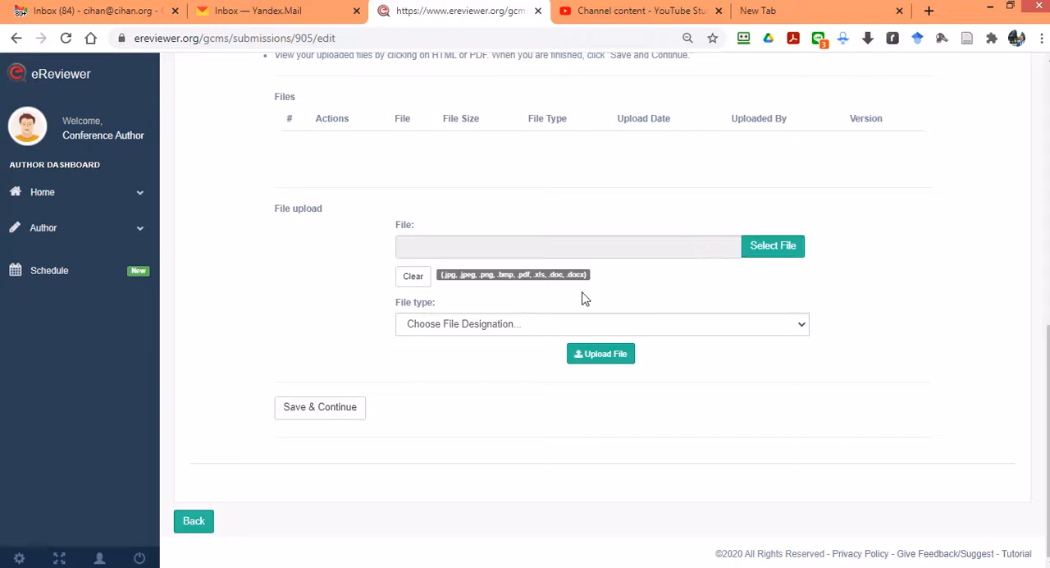
pyautogui.click(765, 250)
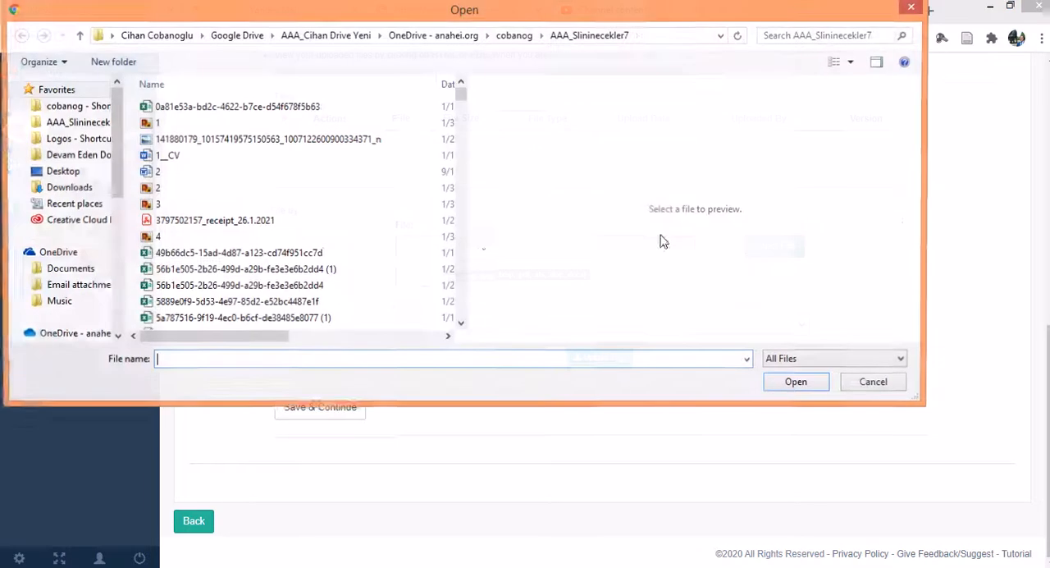
pyautogui.click(279, 270)
pyautogui.scroll(-2, 247, 275)
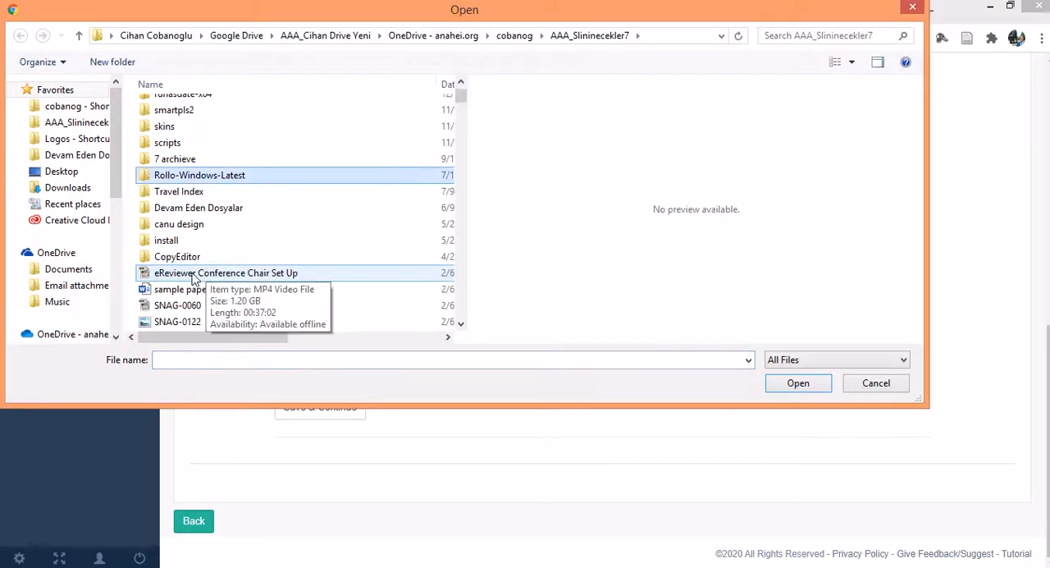
pyautogui.click(185, 290)
pyautogui.click(796, 383)
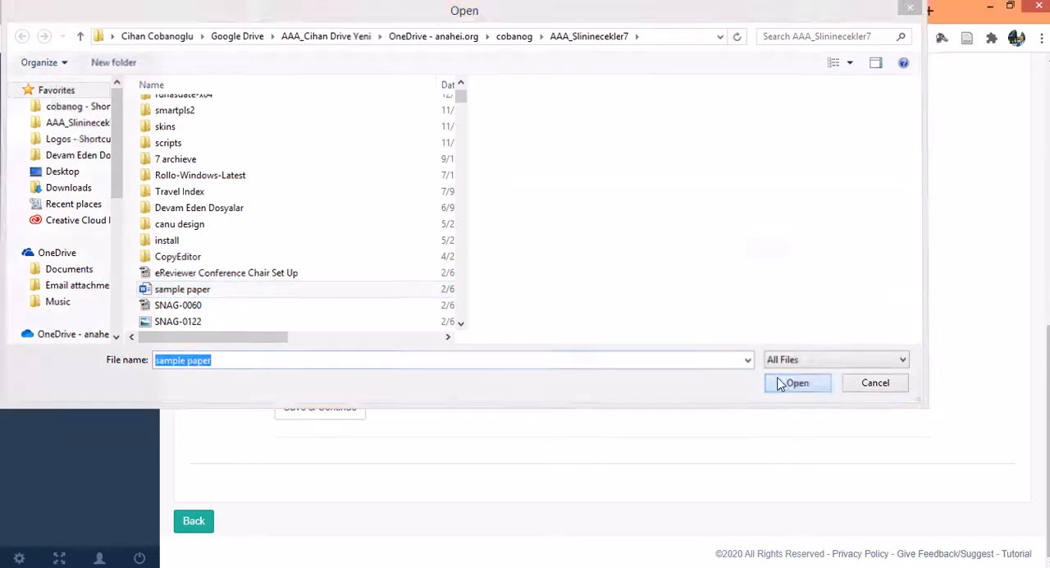
# Step: Upload the selected file as Anonymous article file and save the File Upload step
pyautogui.click(435, 327)
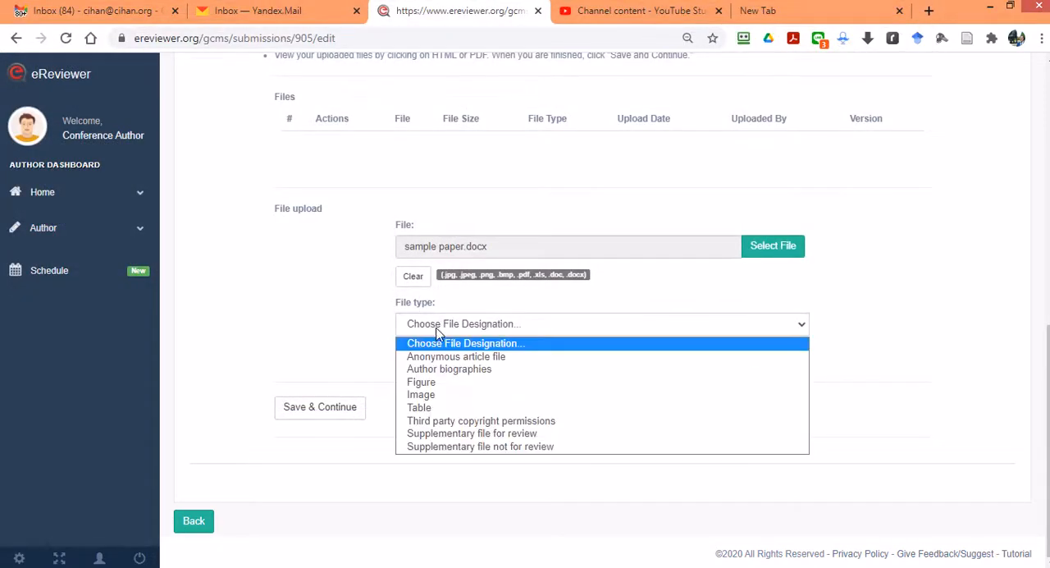
pyautogui.click(444, 369)
pyautogui.click(601, 359)
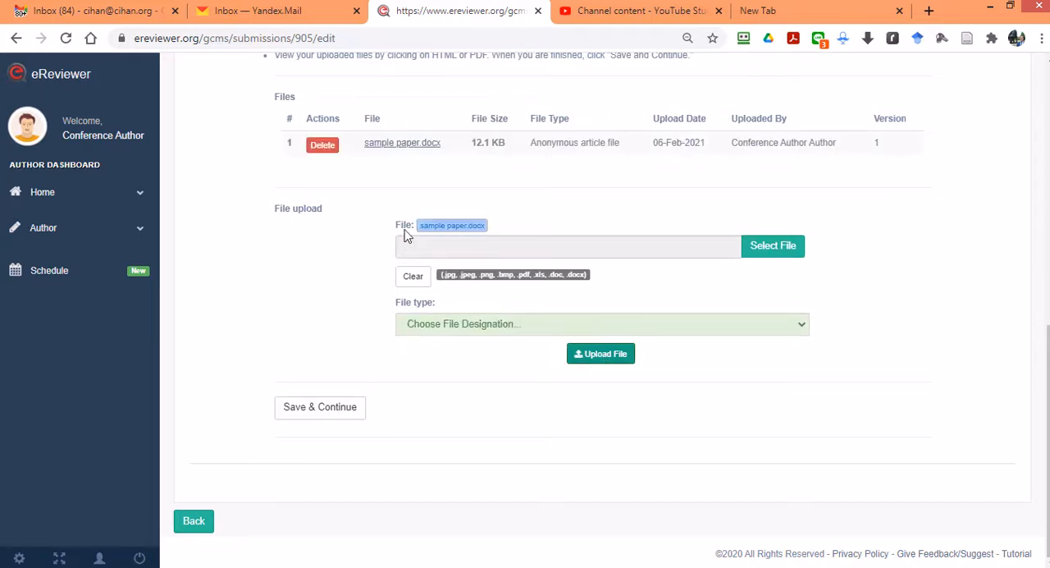
pyautogui.click(325, 412)
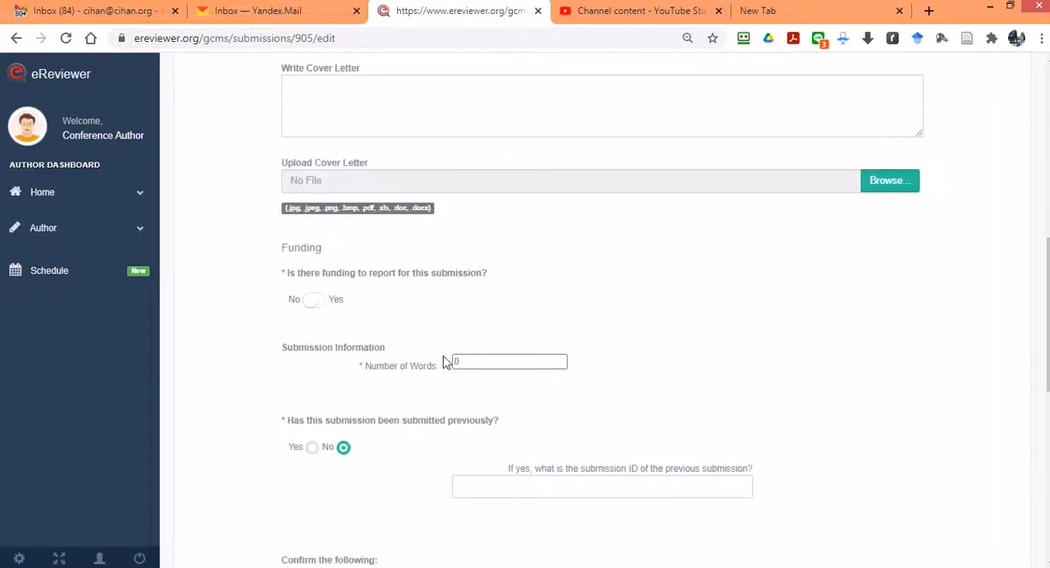
# Step: Set the submission's Number of Words to 1000 and check the funding and previous-submission answers
pyautogui.doubleClick(476, 360)
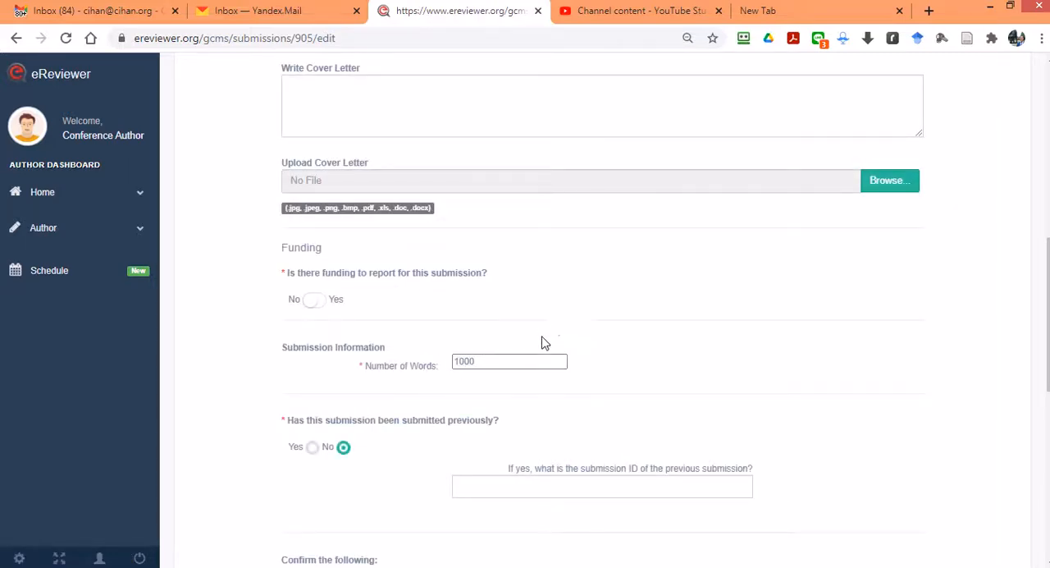
pyautogui.scroll(4, 542, 343)
pyautogui.scroll(-5, 472, 313)
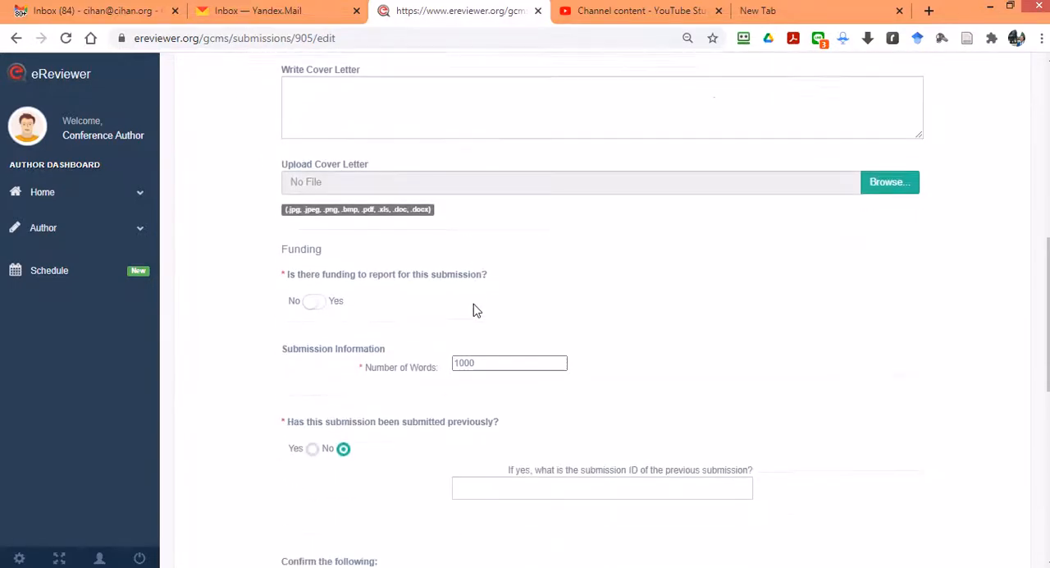
pyautogui.scroll(-2, 476, 314)
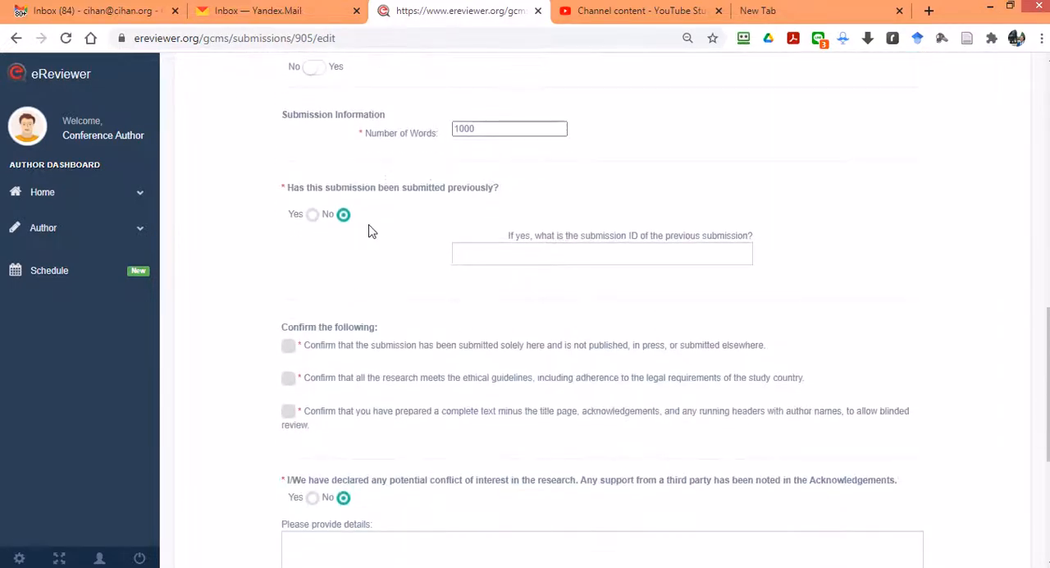
pyautogui.scroll(3, 394, 238)
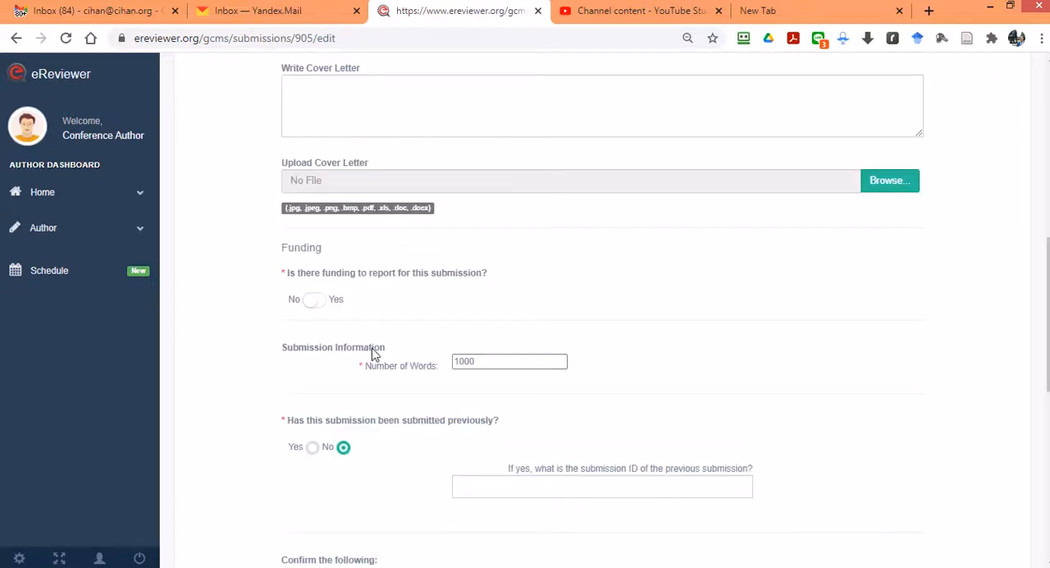
# Step: Confirm all three declarations on sole submission, ethical guidelines and text prepared for blinded review
pyautogui.scroll(-4, 340, 274)
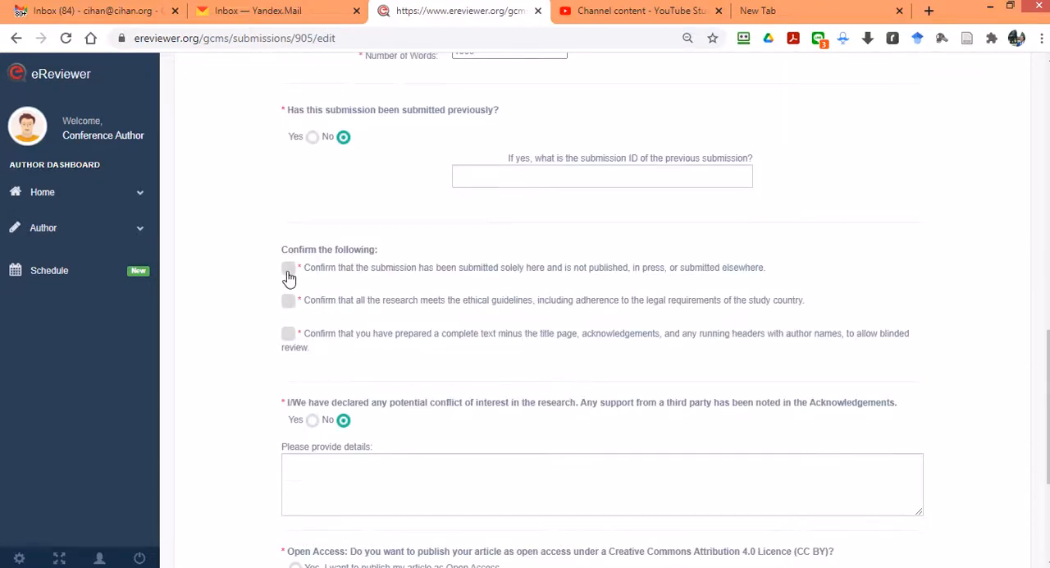
pyautogui.click(288, 270)
pyautogui.click(288, 301)
pyautogui.click(288, 334)
pyautogui.scroll(-2, 362, 332)
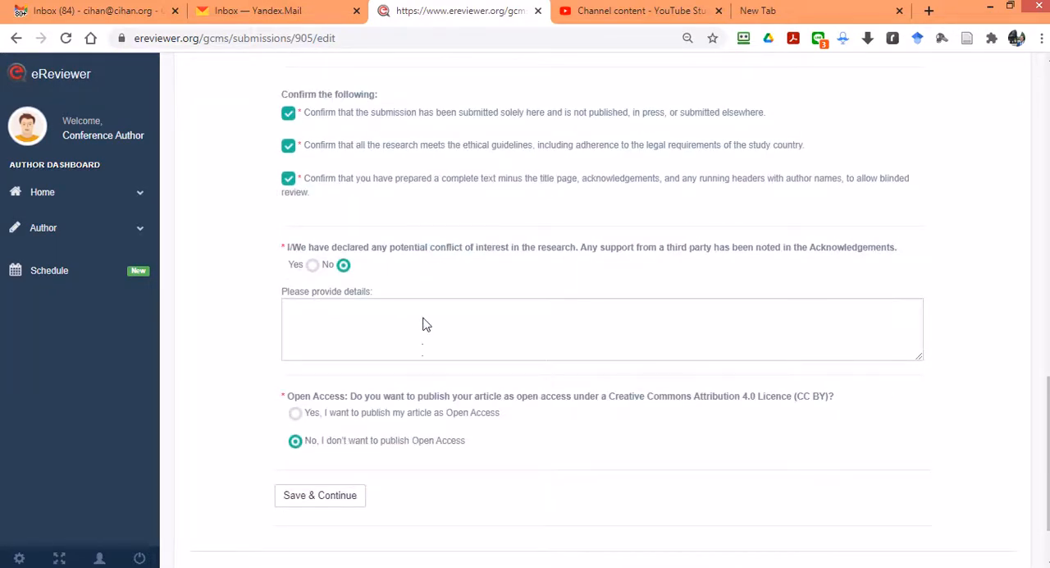
# Step: Choose to publish the article as Open Access and save the Details & Comments step
pyautogui.scroll(-1, 415, 363)
pyautogui.click(295, 326)
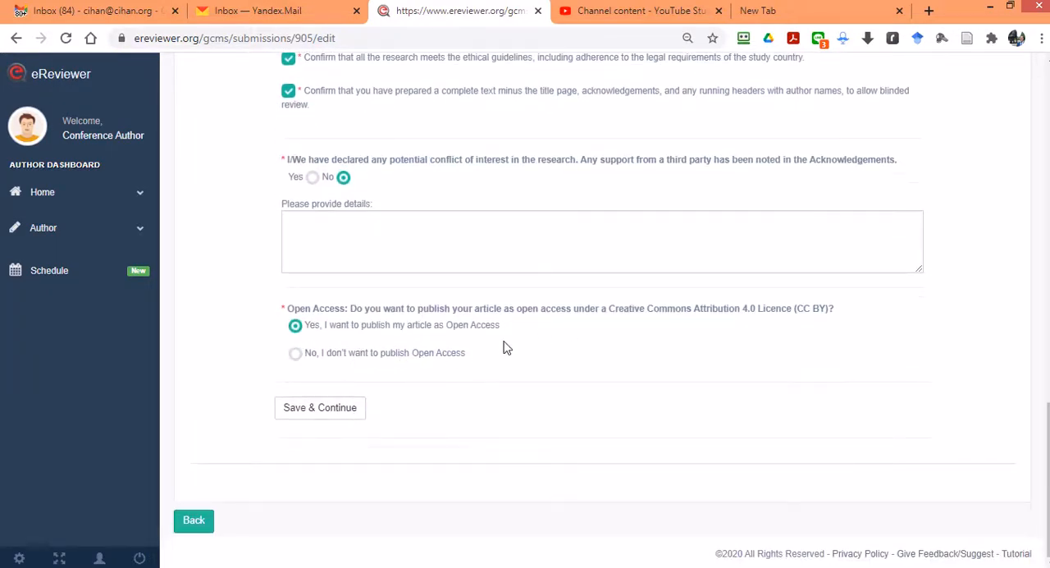
pyautogui.click(335, 411)
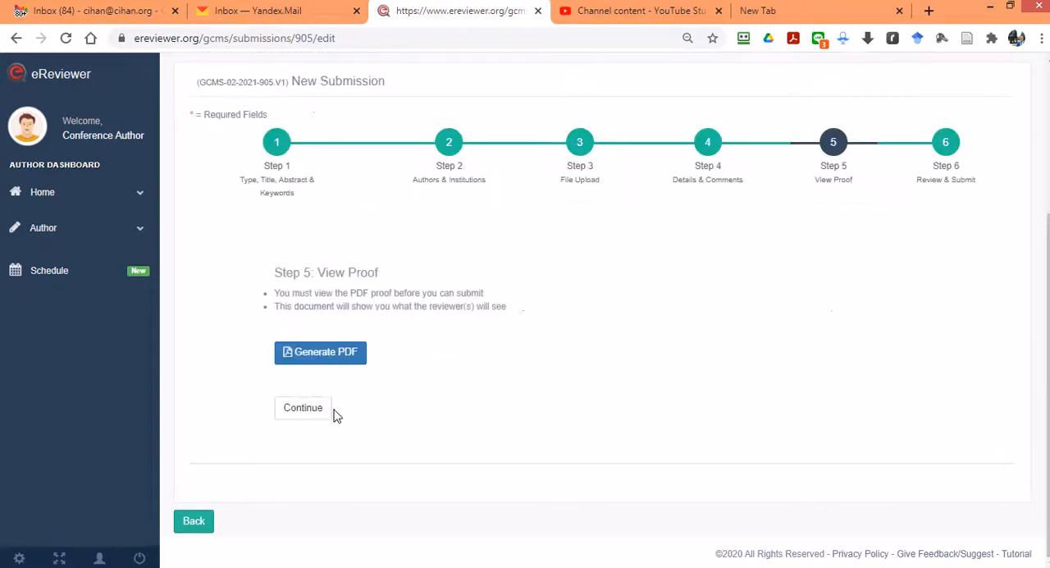
# Step: Generate the submission's PDF proof, look through its pages and close it
pyautogui.click(336, 358)
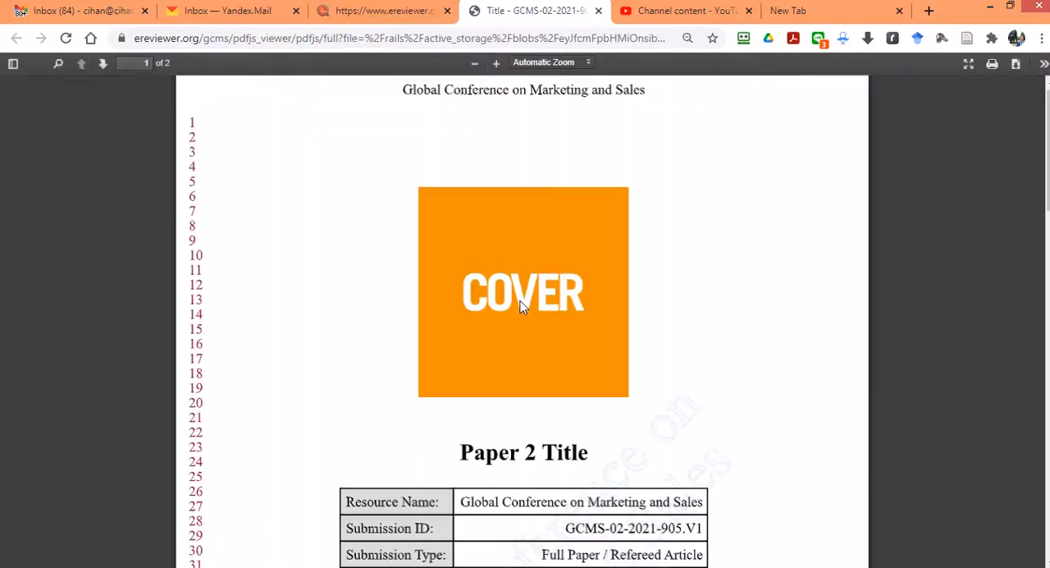
pyautogui.scroll(-12, 516, 317)
pyautogui.scroll(-9, 532, 333)
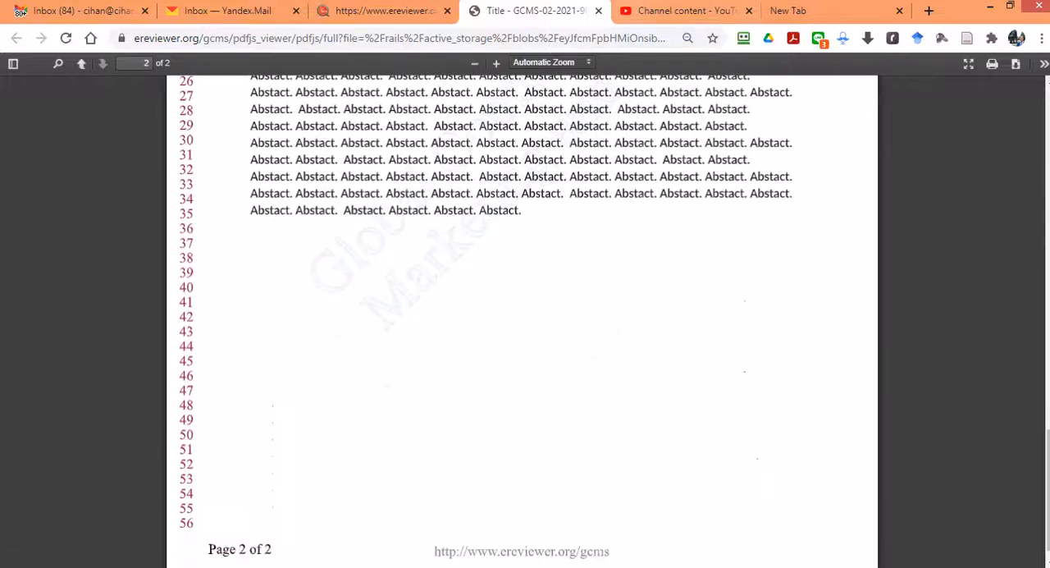
pyautogui.click(597, 11)
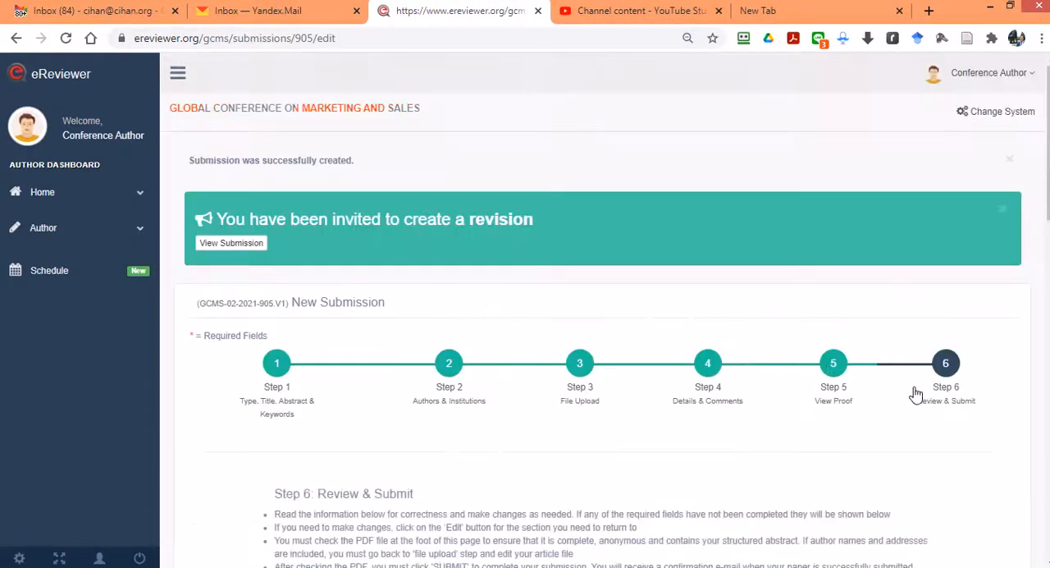
# Step: Review the summary of the new submission in Step 6 and submit the paper
pyautogui.scroll(-2, 790, 391)
pyautogui.scroll(-12, 319, 410)
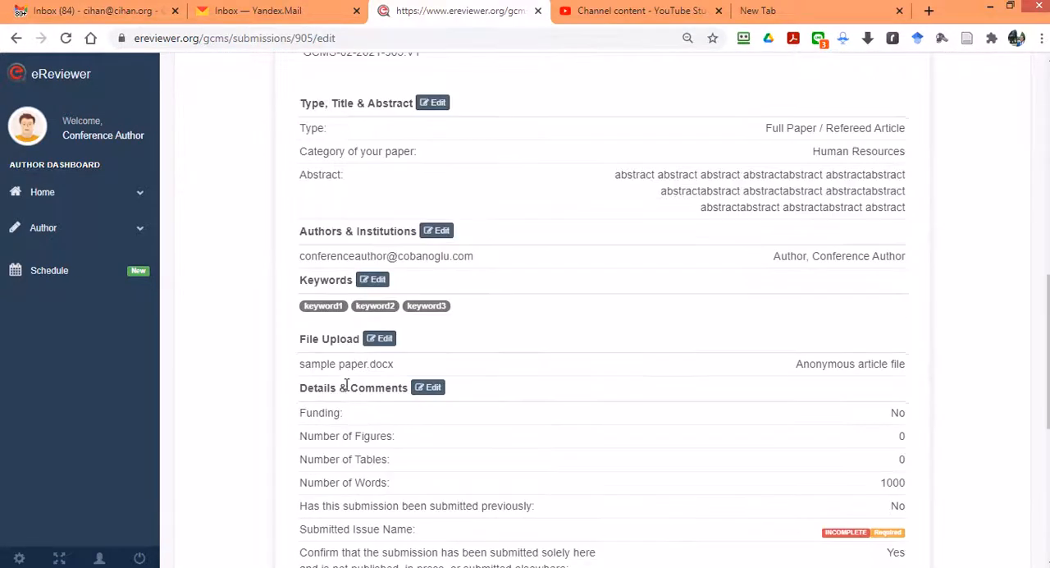
pyautogui.click(311, 406)
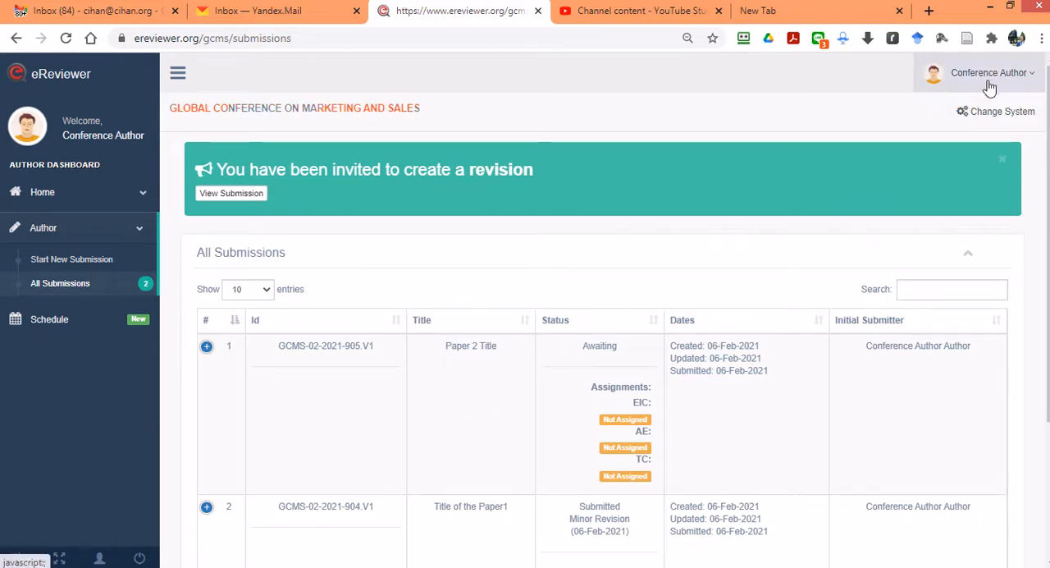
# Step: Check the new paper's status in the All Submissions list and log out of the author account
pyautogui.scroll(-2, 651, 289)
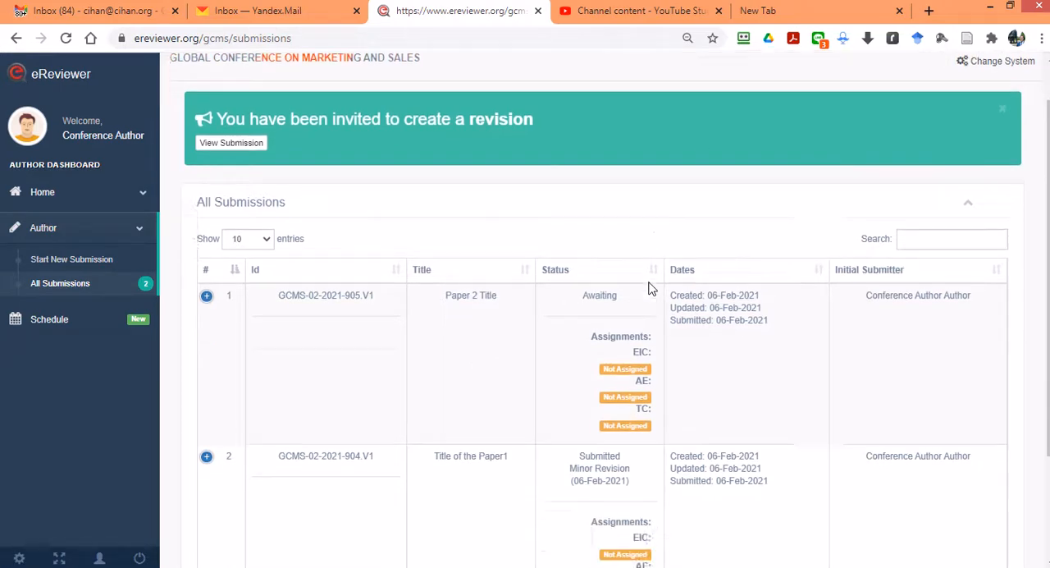
pyautogui.scroll(2, 652, 291)
pyautogui.click(993, 89)
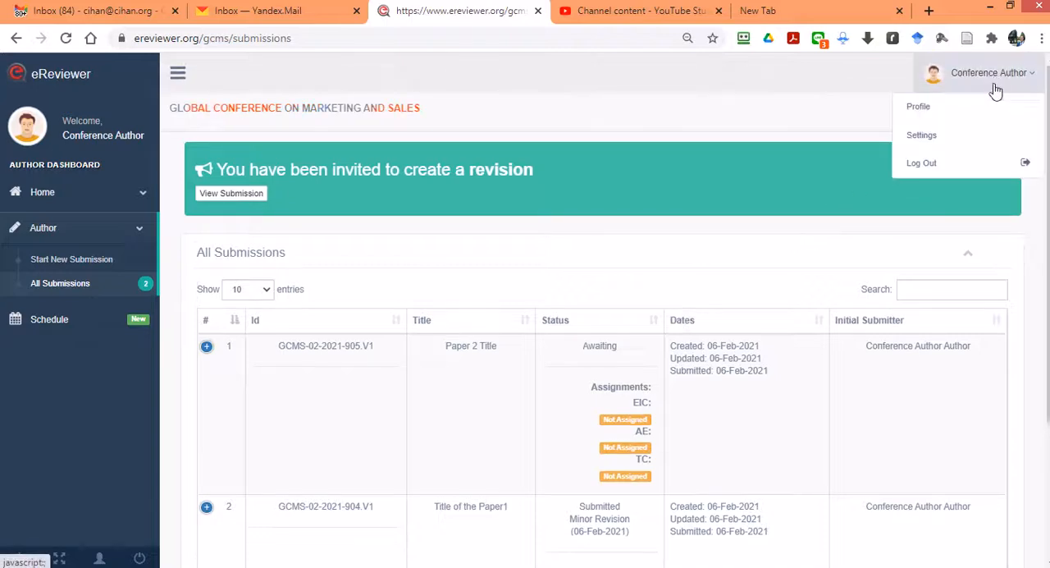
pyautogui.click(928, 162)
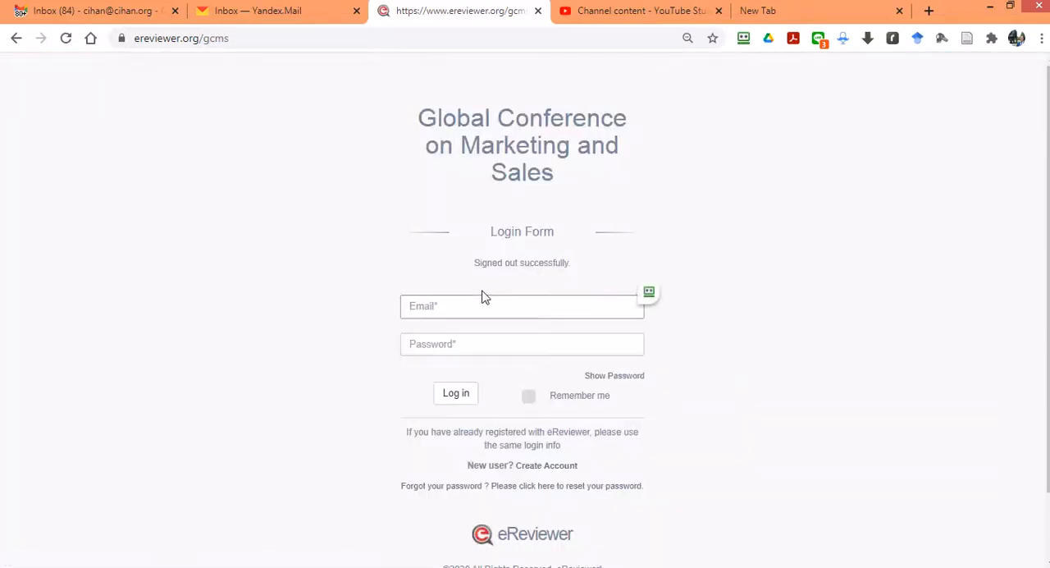
# Step: Switch to Yandex Mail and open the inbox to check for the new submission notification
pyautogui.click(221, 12)
pyautogui.click(75, 140)
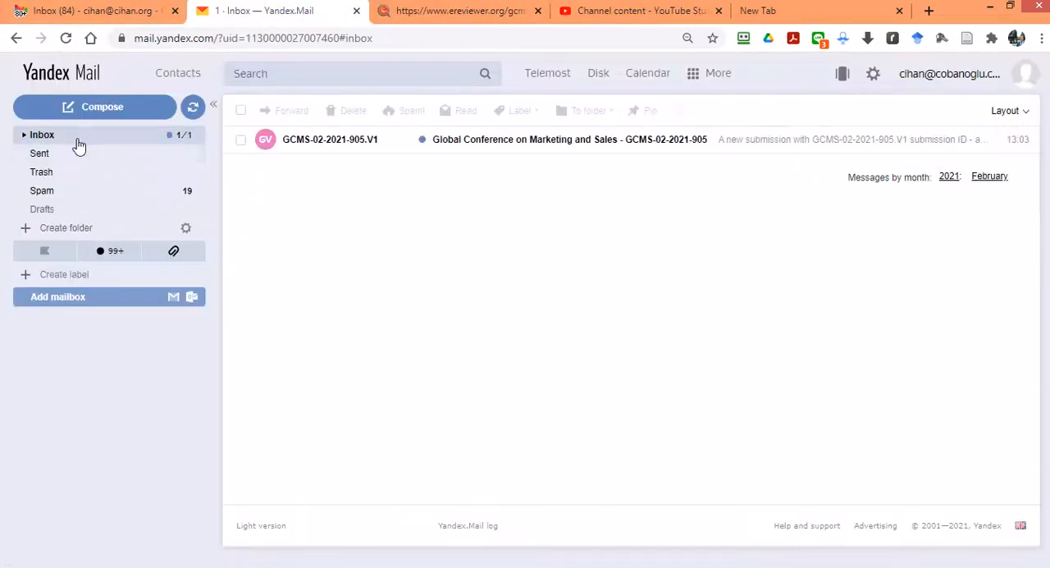
# Step: Read the notification e-mail for submission GCMS-02-2021-905.V1, and log back in to eReviewer with the saved conference chair login
pyautogui.click(466, 143)
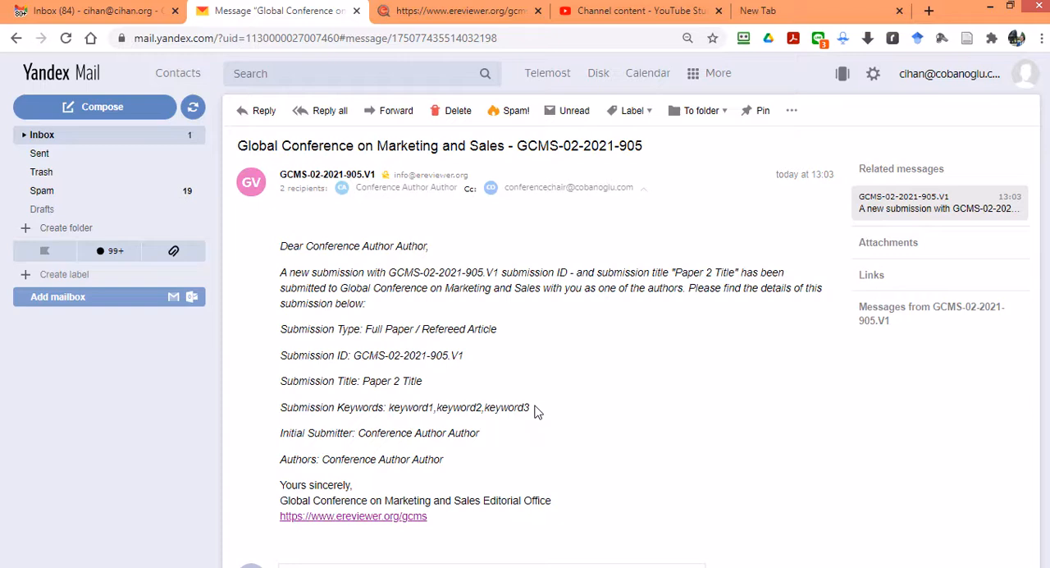
pyautogui.click(434, 11)
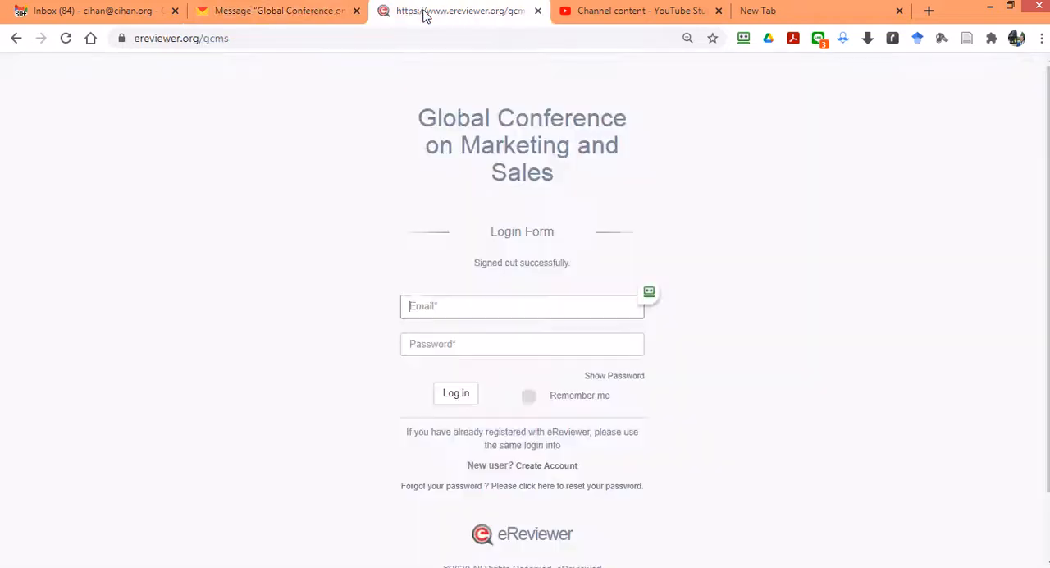
pyautogui.click(649, 292)
pyautogui.click(697, 317)
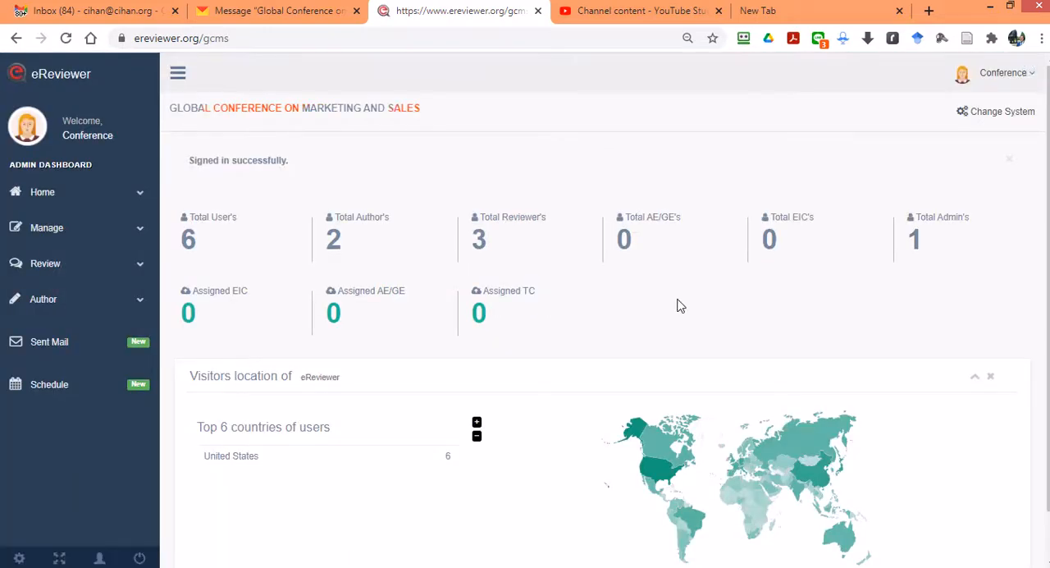
# Step: Open the submission details of Paper 2 Title from the Admin Center's new submissions and highlight its Human Resources category
pyautogui.click(41, 229)
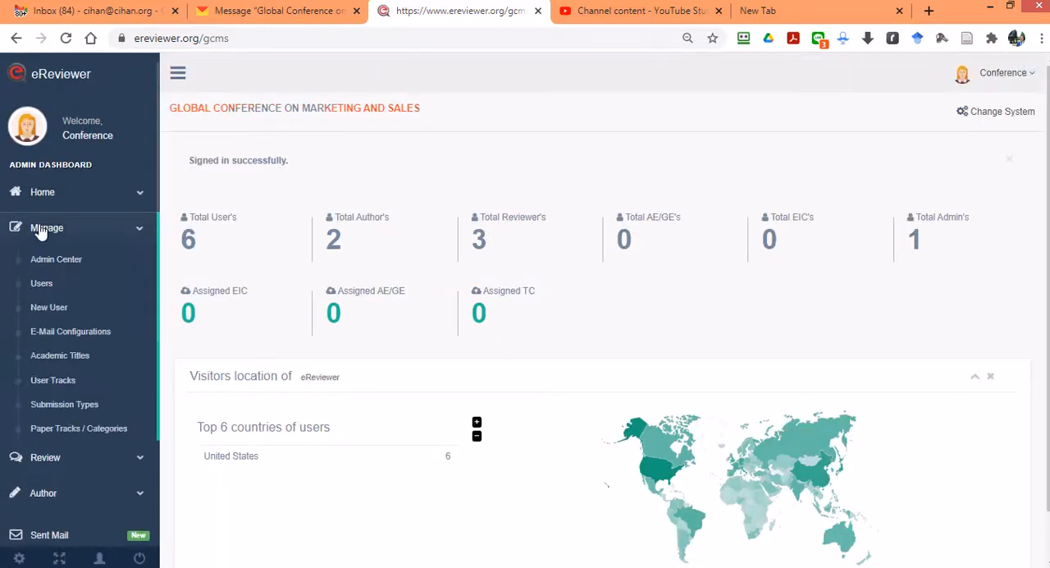
pyautogui.click(67, 261)
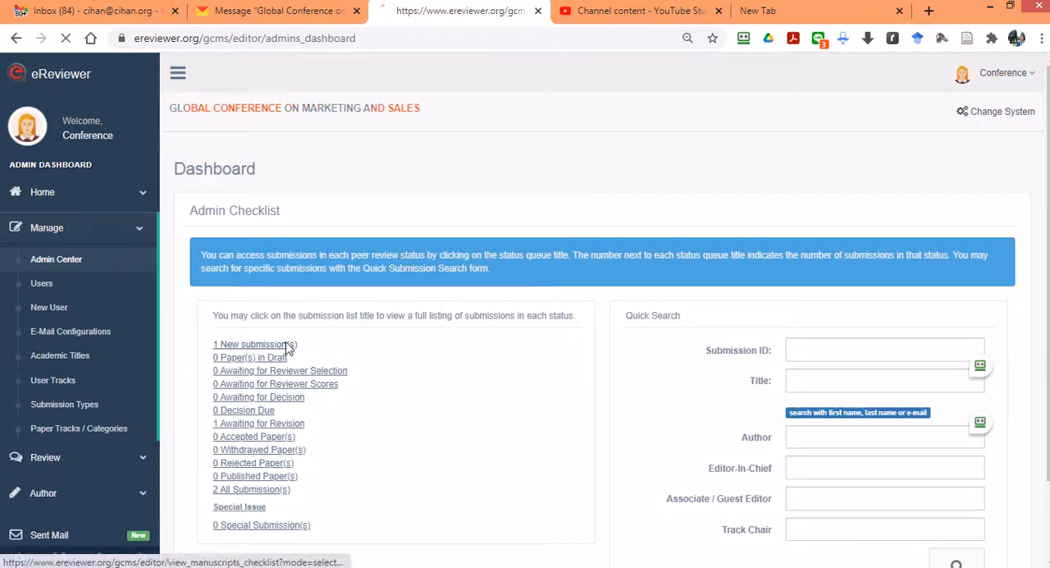
pyautogui.click(287, 345)
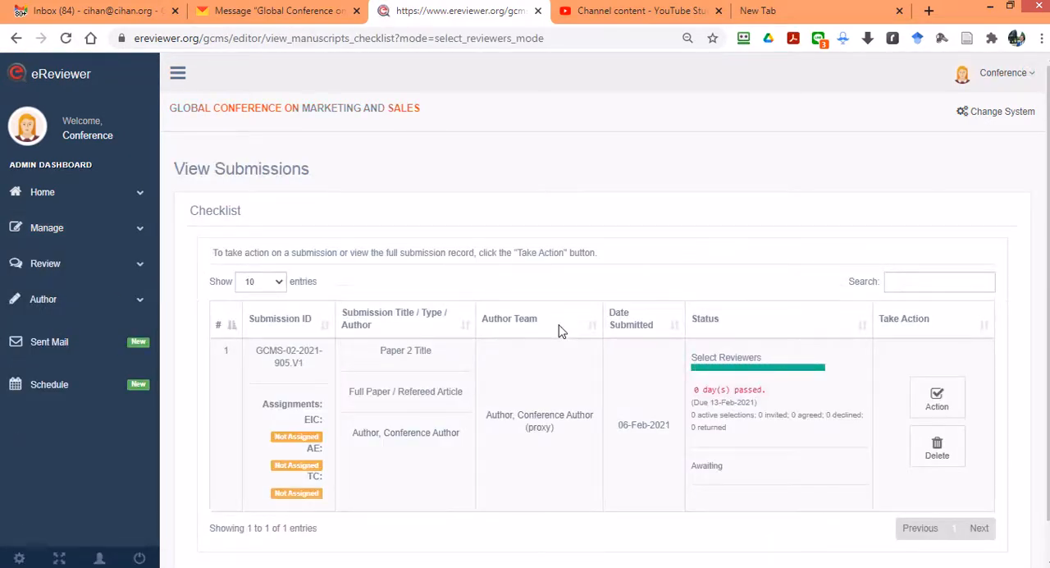
pyautogui.click(936, 399)
pyautogui.scroll(-1, 634, 353)
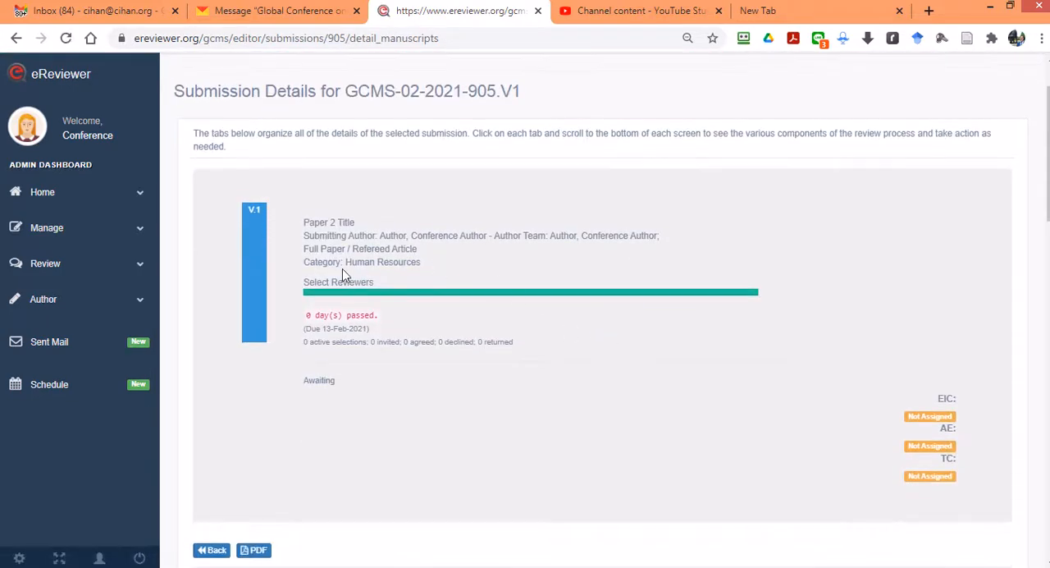
pyautogui.moveTo(346, 261); pyautogui.dragTo(427, 274)
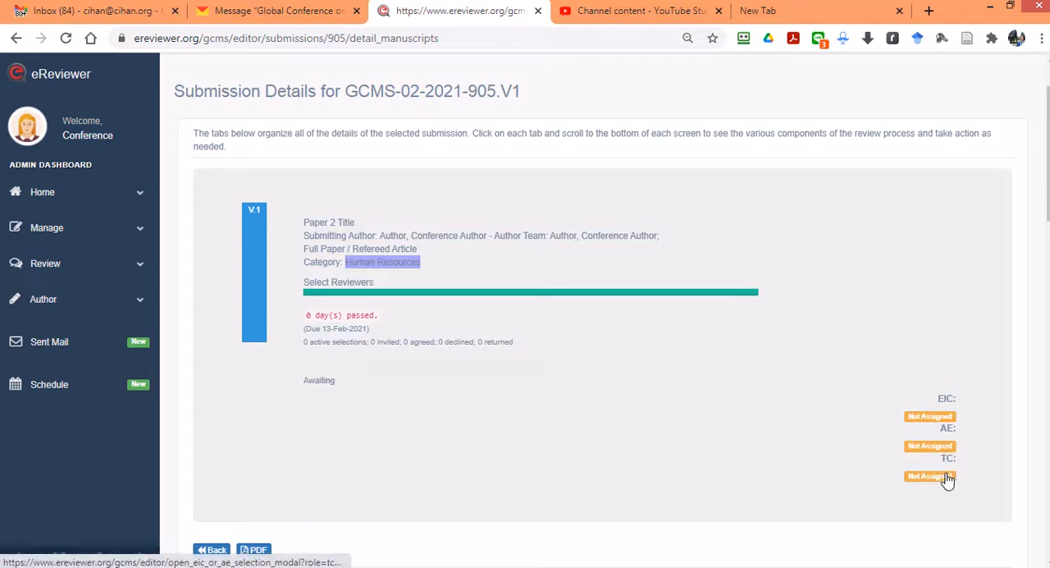
# Step: Look at the candidates for the paper's Associate / Guest Editor role and close the dialog without assigning anyone
pyautogui.click(922, 448)
pyautogui.click(431, 141)
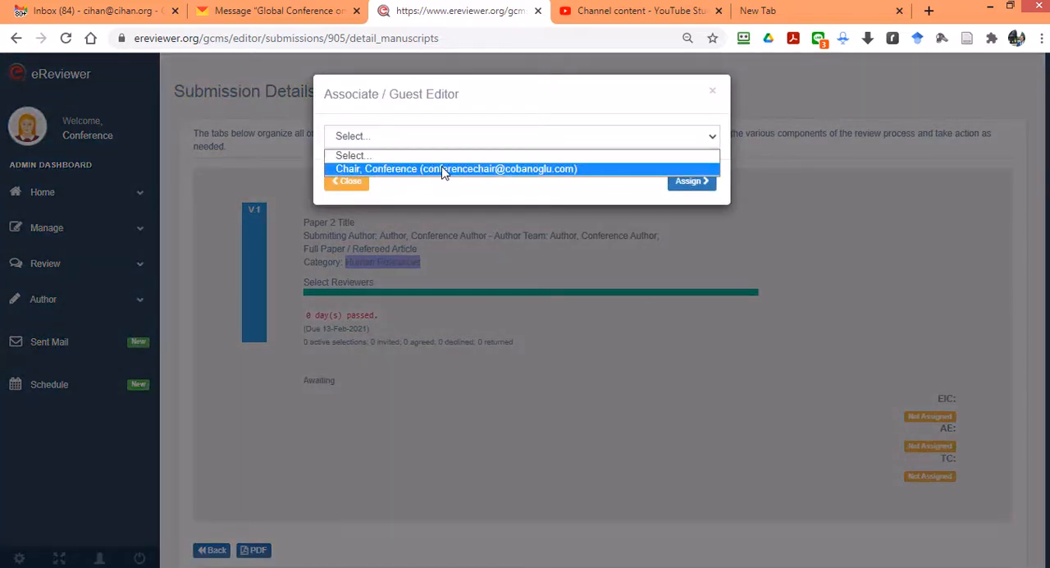
pyautogui.click(533, 193)
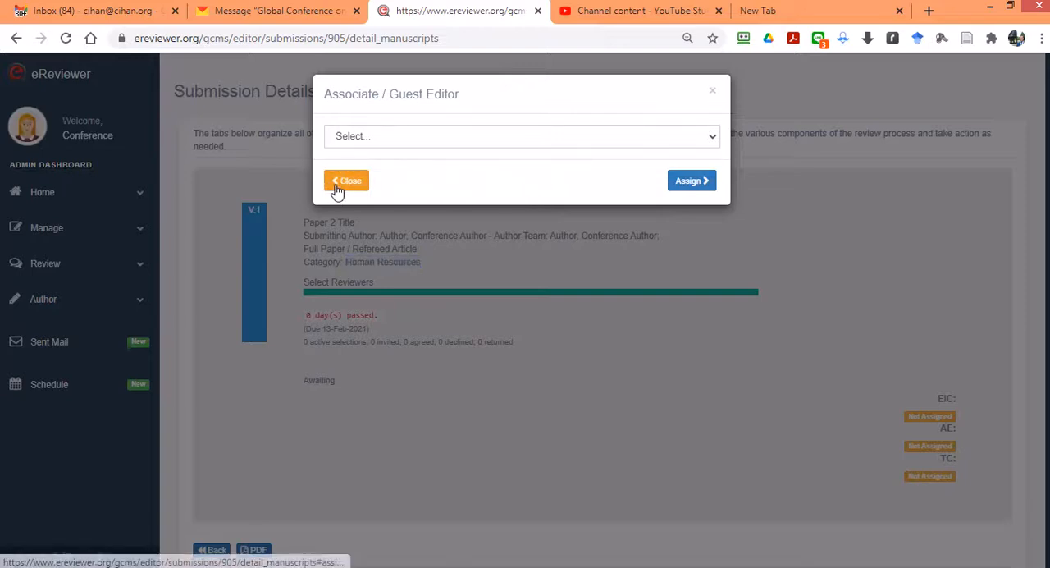
pyautogui.click(347, 181)
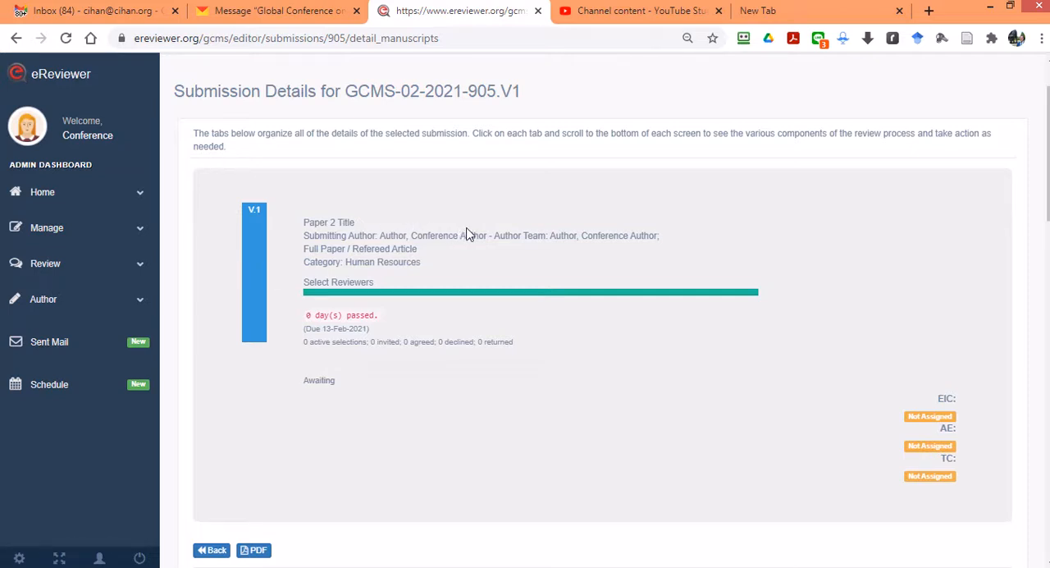
# Step: Log out of the chair account and open the sign-up form for a new user account
pyautogui.scroll(1, 466, 236)
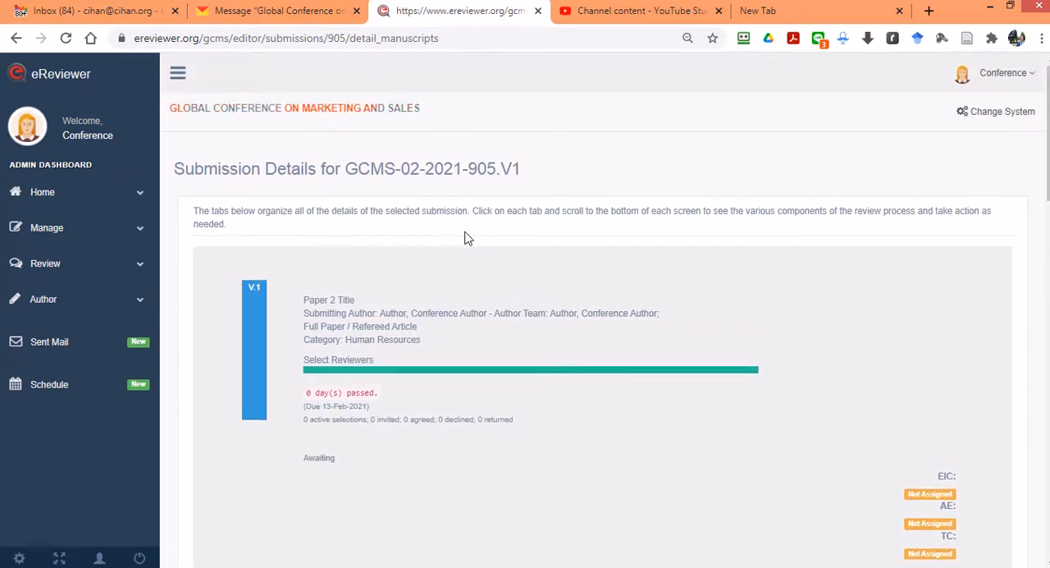
pyautogui.click(1005, 82)
pyautogui.click(872, 169)
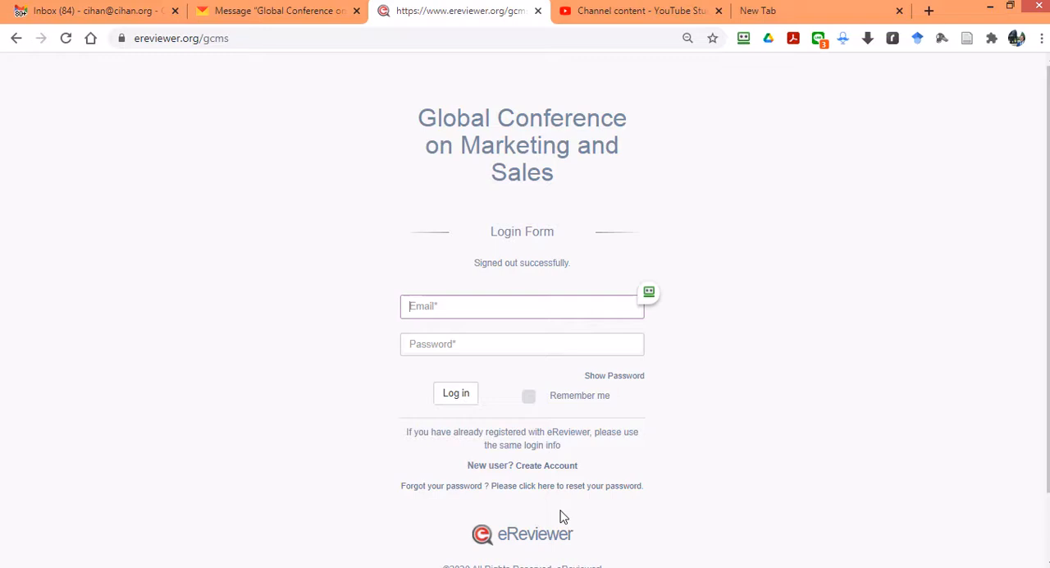
pyautogui.click(550, 465)
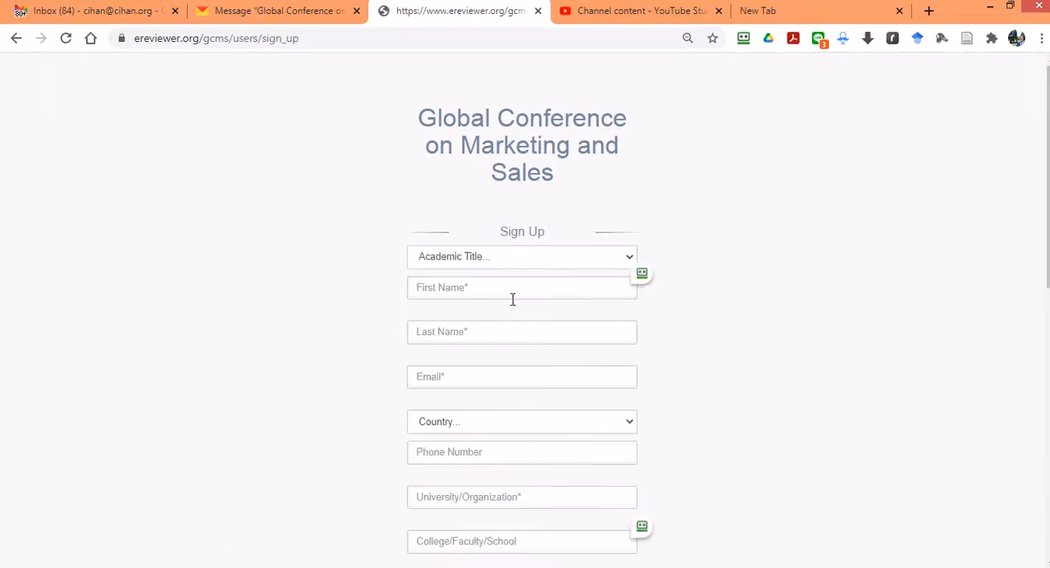
# Step: Set the academic title to Assistant Professor and enter the track chair's first name, last name and e-mail address
pyautogui.click(474, 258)
pyautogui.click(459, 289)
pyautogui.click(457, 288)
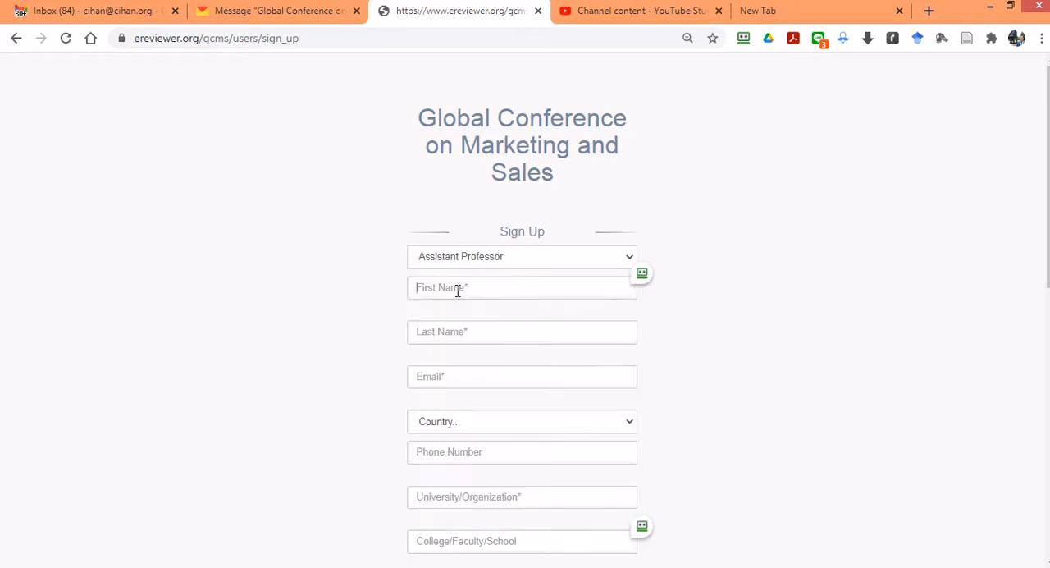
pyautogui.write('Track Chair')
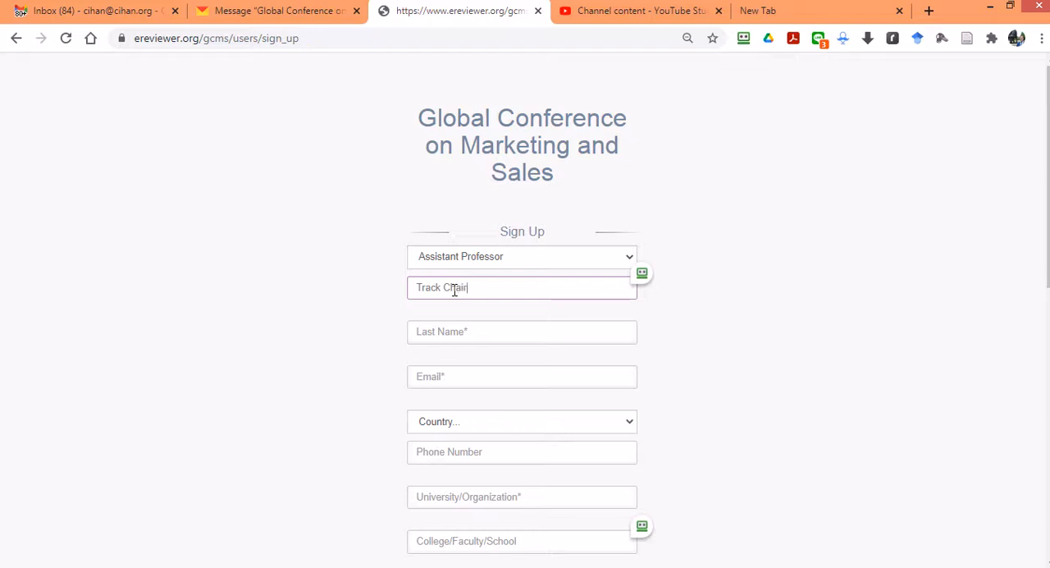
pyautogui.press('Tab')
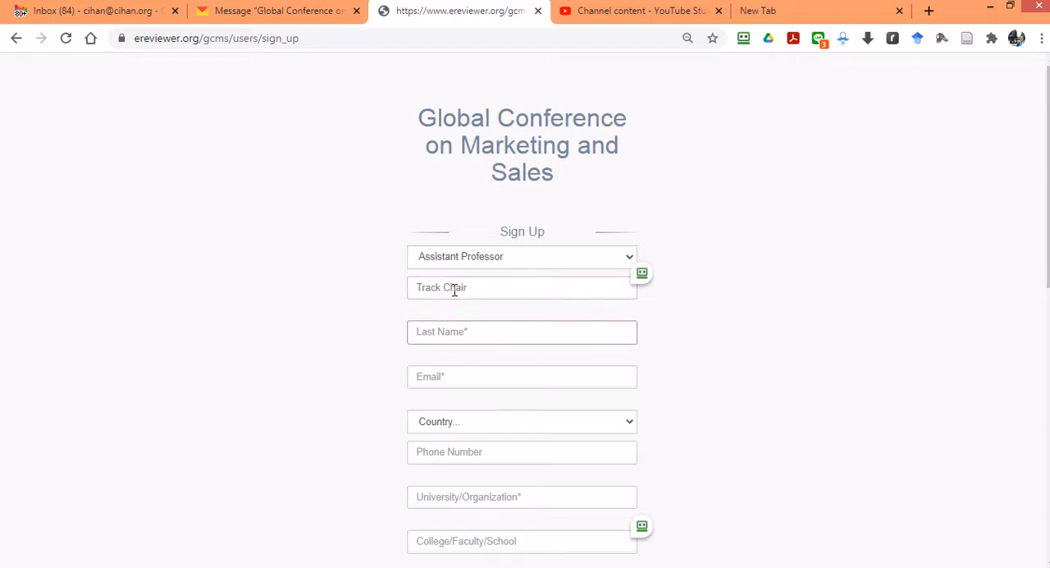
pyautogui.write('Track Chair')
pyautogui.press('Tab')
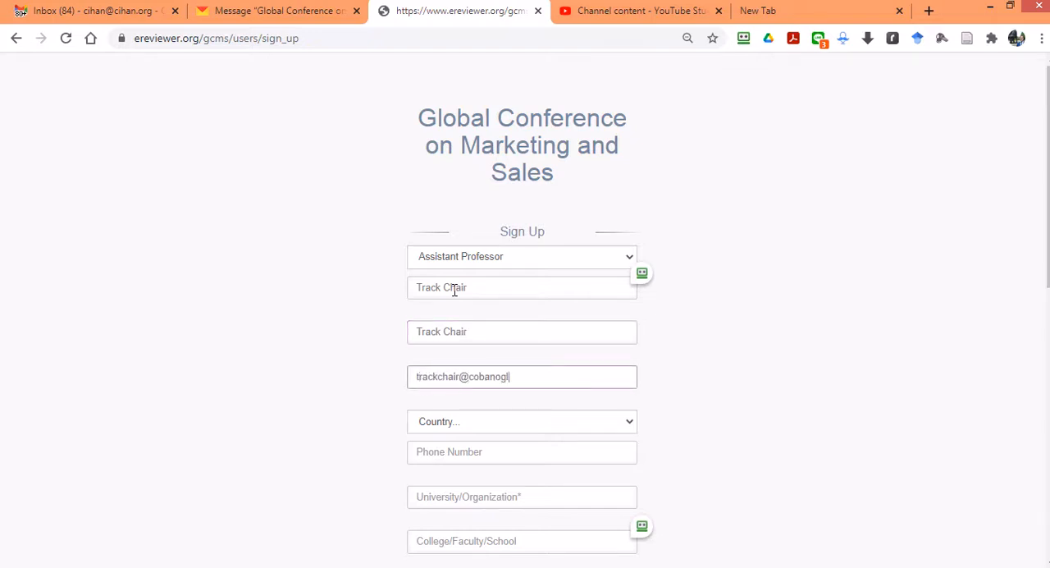
pyautogui.press('Tab')
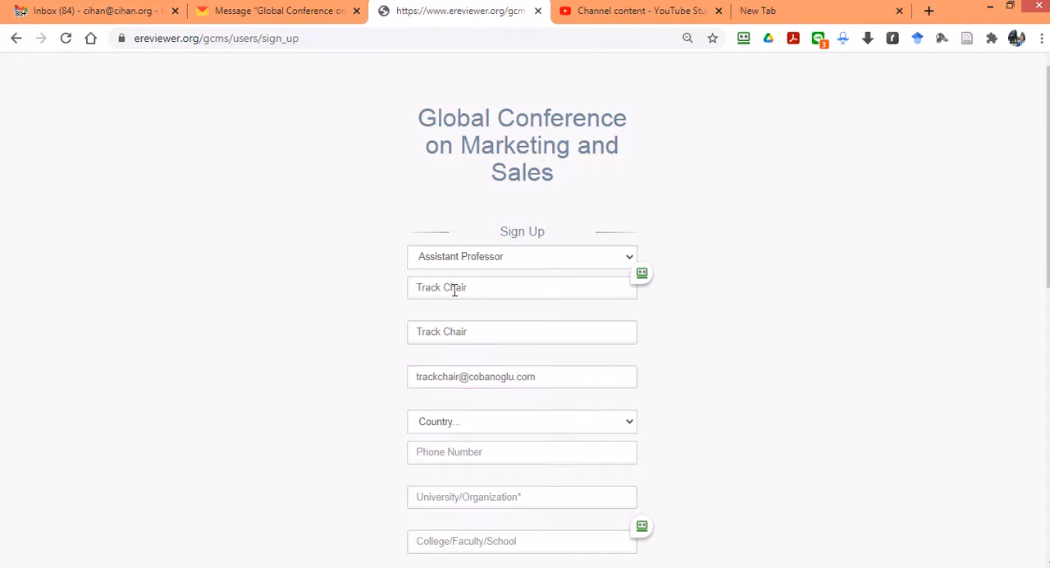
# Step: Set the country to United States and the university/organization to USF, leaving the phone number blank
pyautogui.press('u')
pyautogui.press('u')
pyautogui.press('u')
pyautogui.press('u')
pyautogui.press('Tab')
pyautogui.hotkey('shift', 'Tab')
pyautogui.press('u')
pyautogui.press('u')
pyautogui.press('u')
pyautogui.press('u')
pyautogui.press('u')
pyautogui.press('Tab')
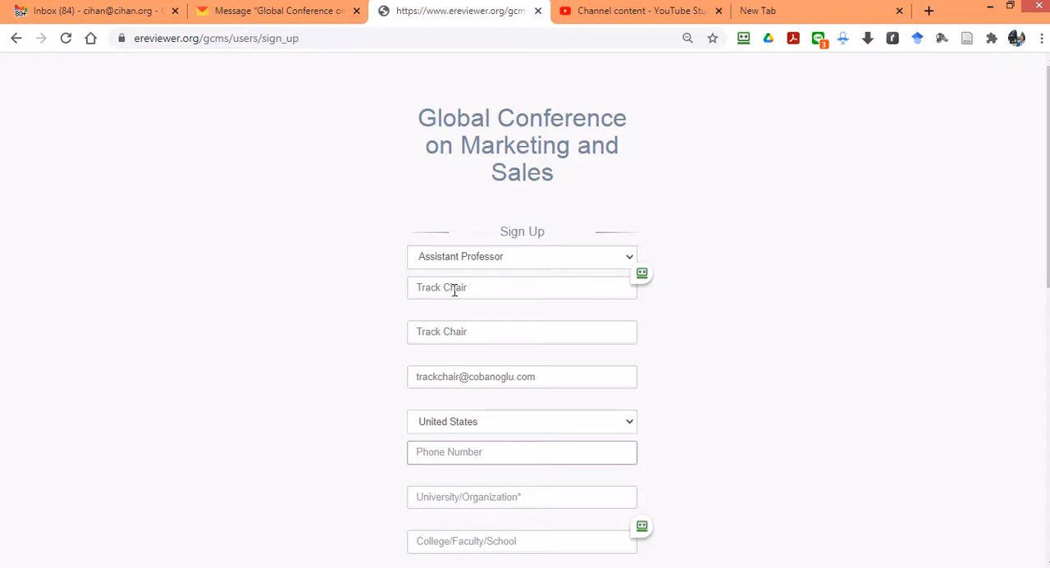
pyautogui.press('Tab')
pyautogui.write('U')
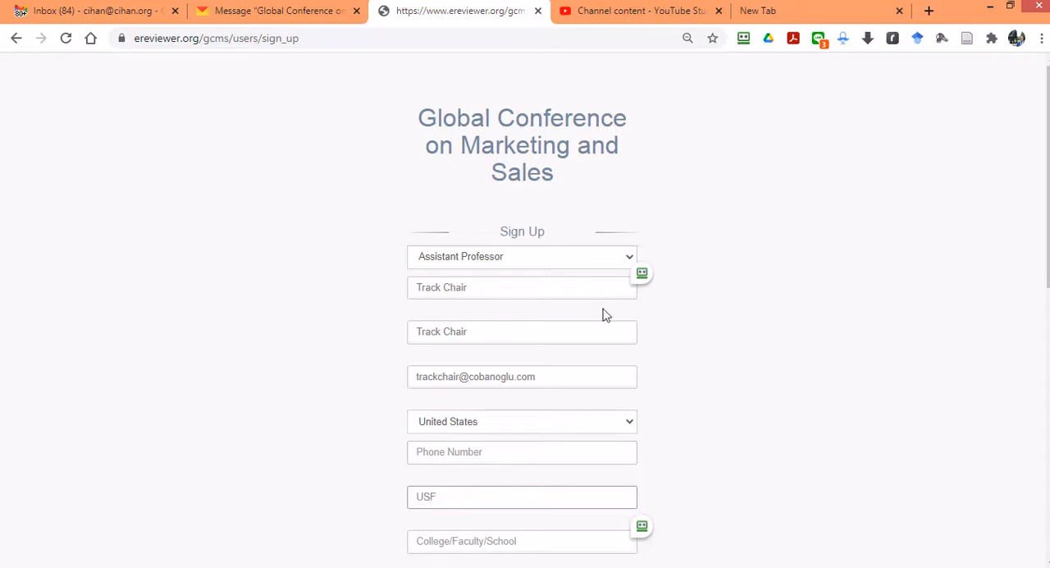
# Step: Choose Human Resources as the track and enter the account password in both the password and confirmation fields
pyautogui.scroll(-5, 603, 314)
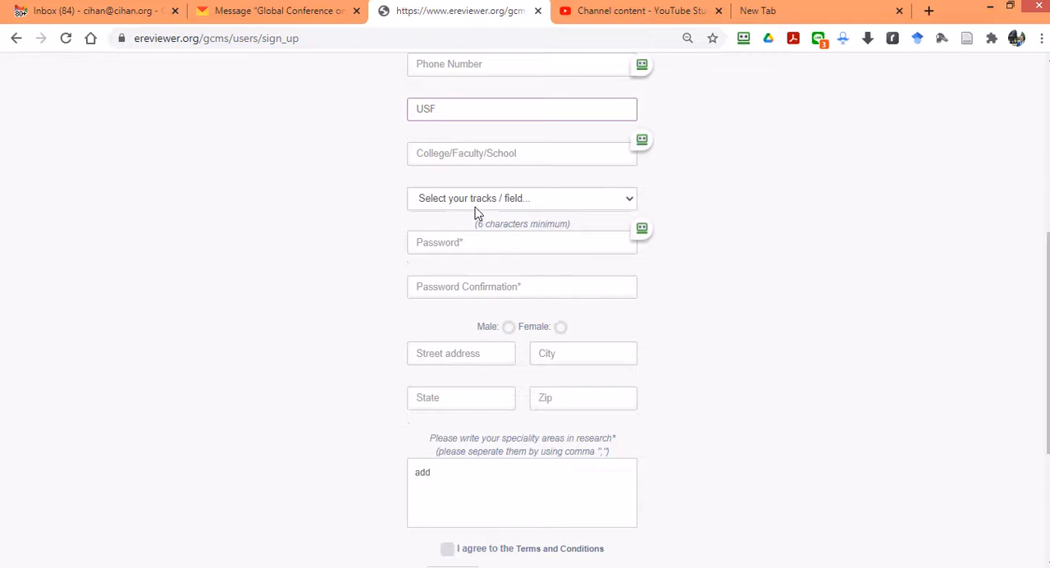
pyautogui.click(475, 207)
pyautogui.click(443, 269)
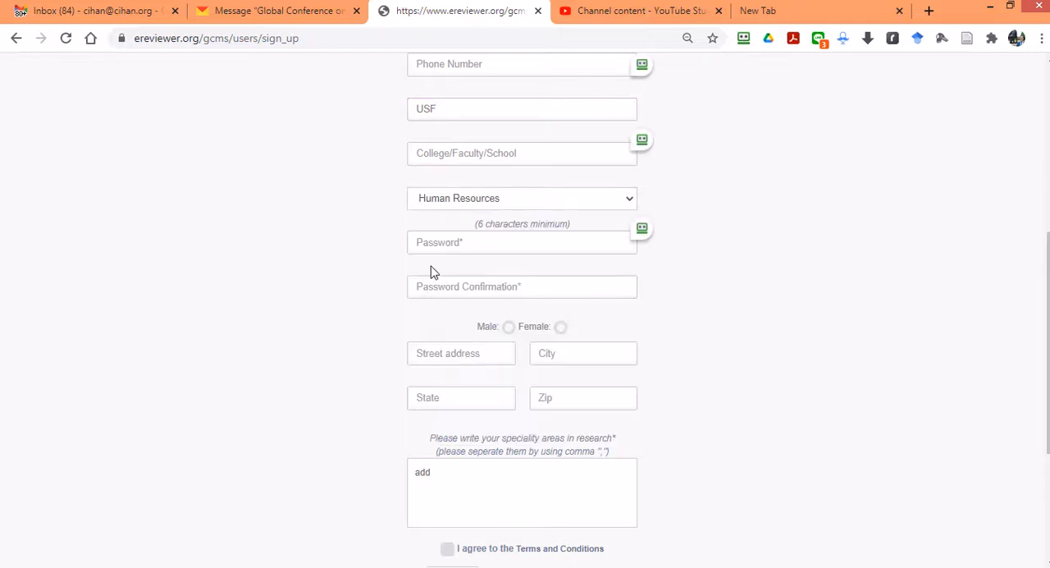
pyautogui.click(437, 241)
pyautogui.write('**')
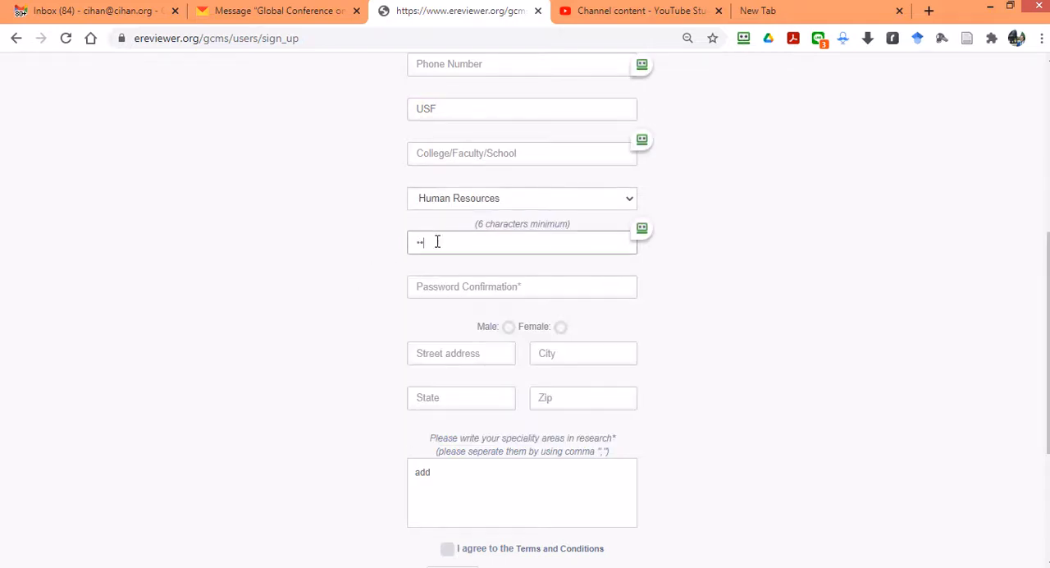
pyautogui.write('******')
pyautogui.press('Tab')
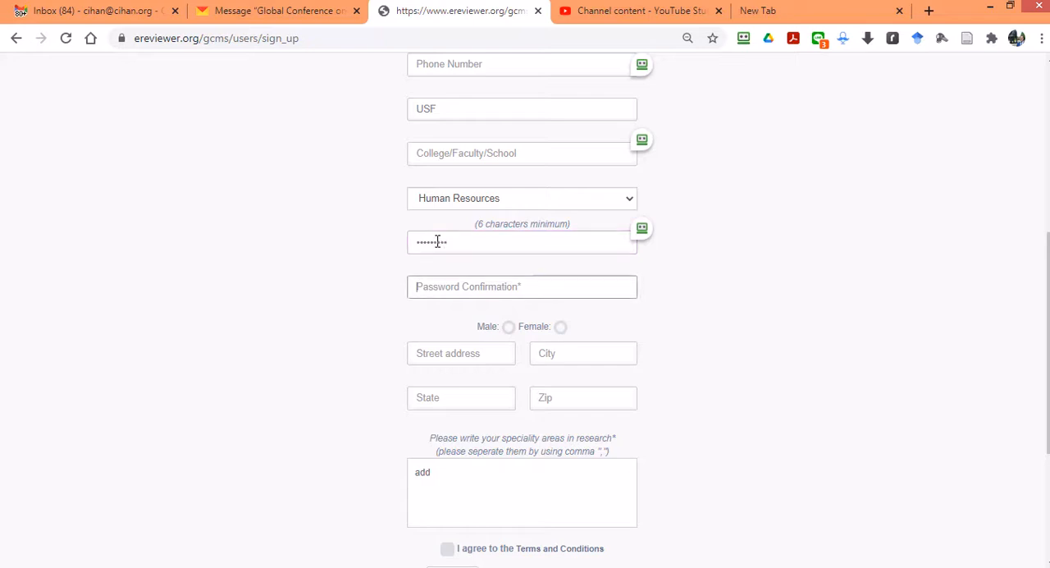
pyautogui.write('***')
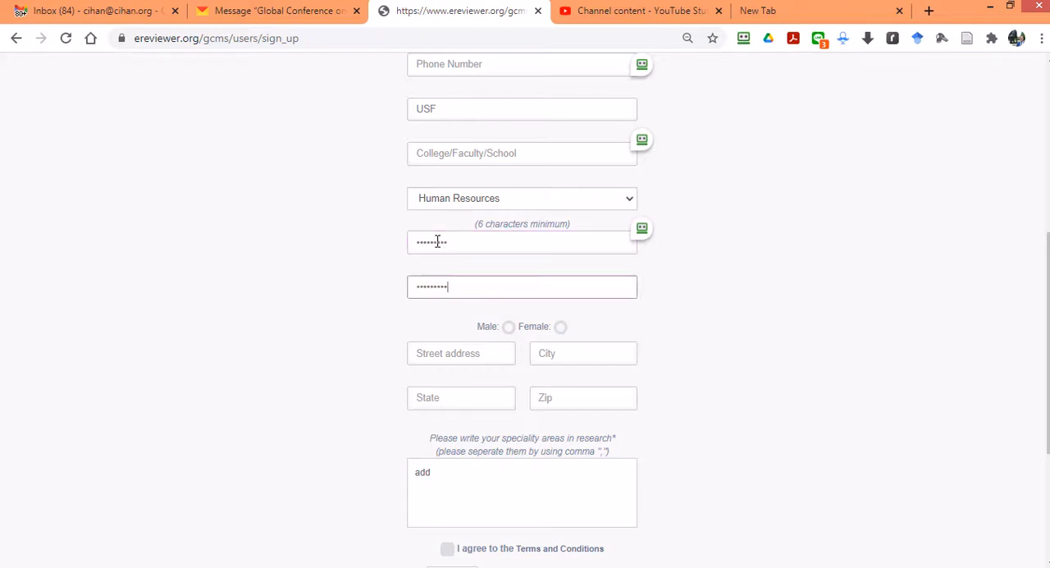
# Step: Set the gender to Male and add human resources, hospitality and finance as the speciality areas in research
pyautogui.click(508, 326)
pyautogui.scroll(-1, 551, 298)
pyautogui.click(500, 442)
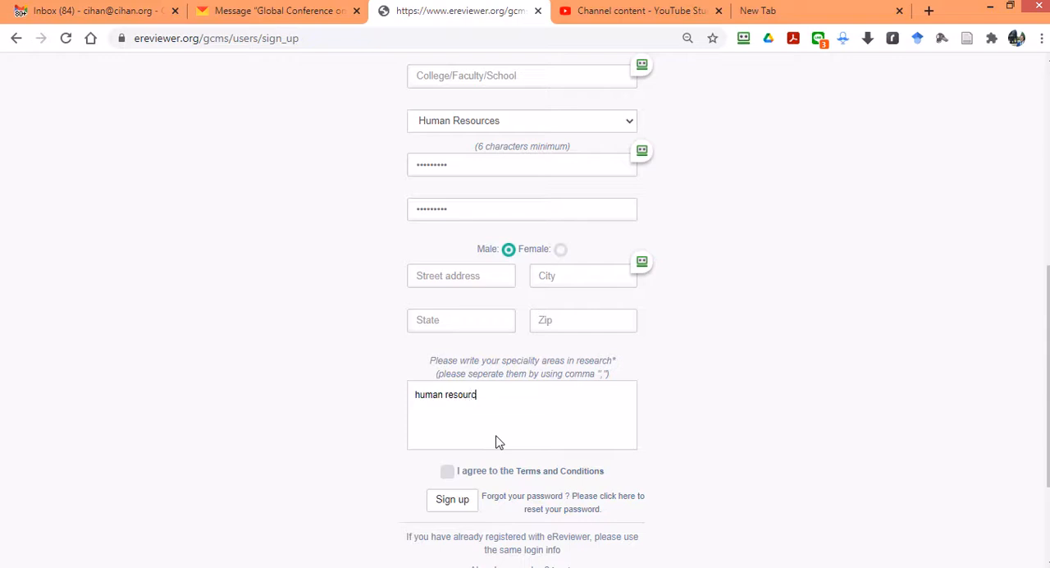
pyautogui.write('s')
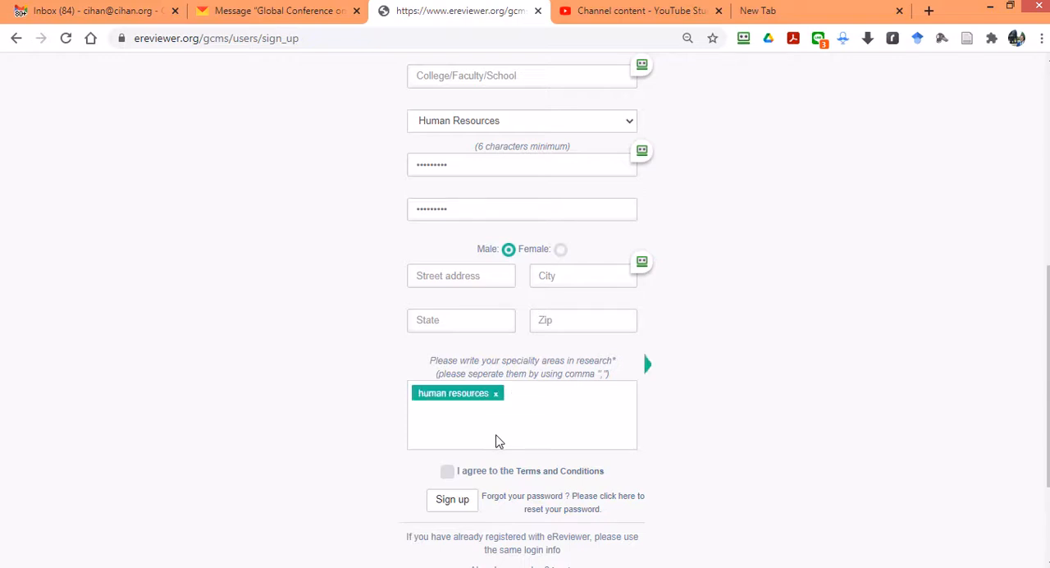
pyautogui.write(',hospitality,')
pyautogui.write('fina')
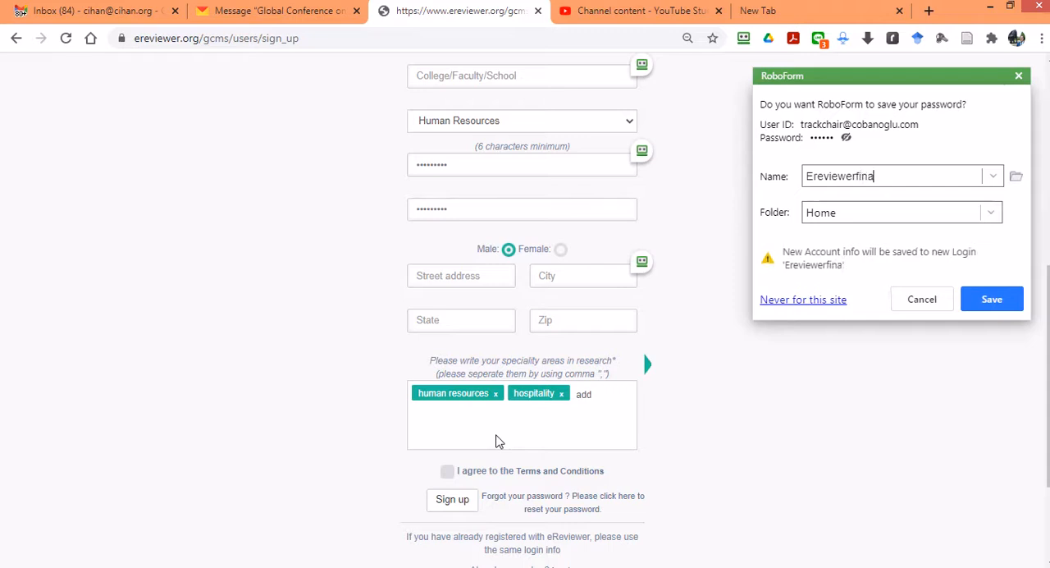
pyautogui.write('n')
pyautogui.click(896, 302)
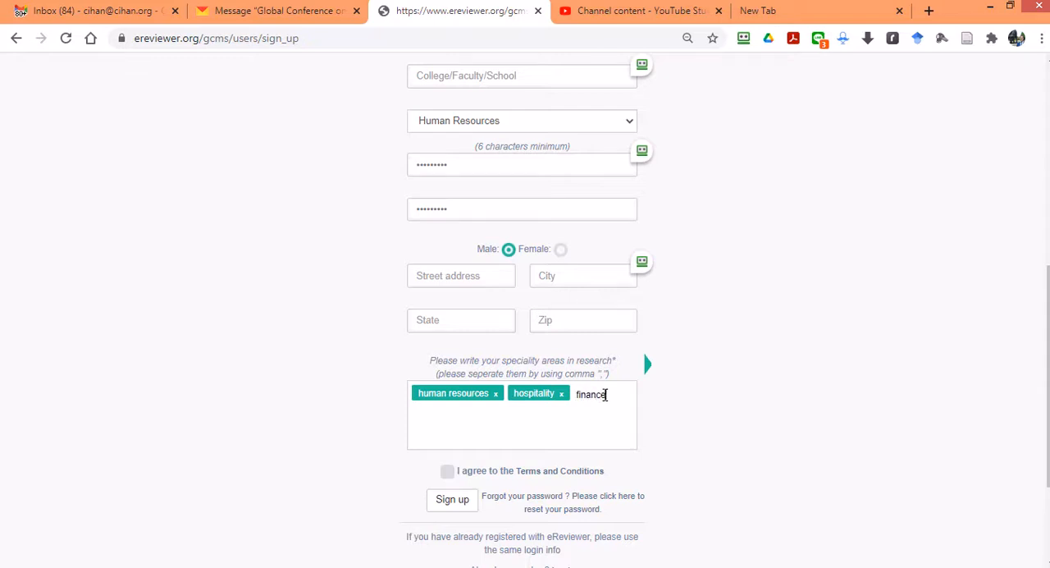
pyautogui.click(606, 394)
pyautogui.write('finance,add')
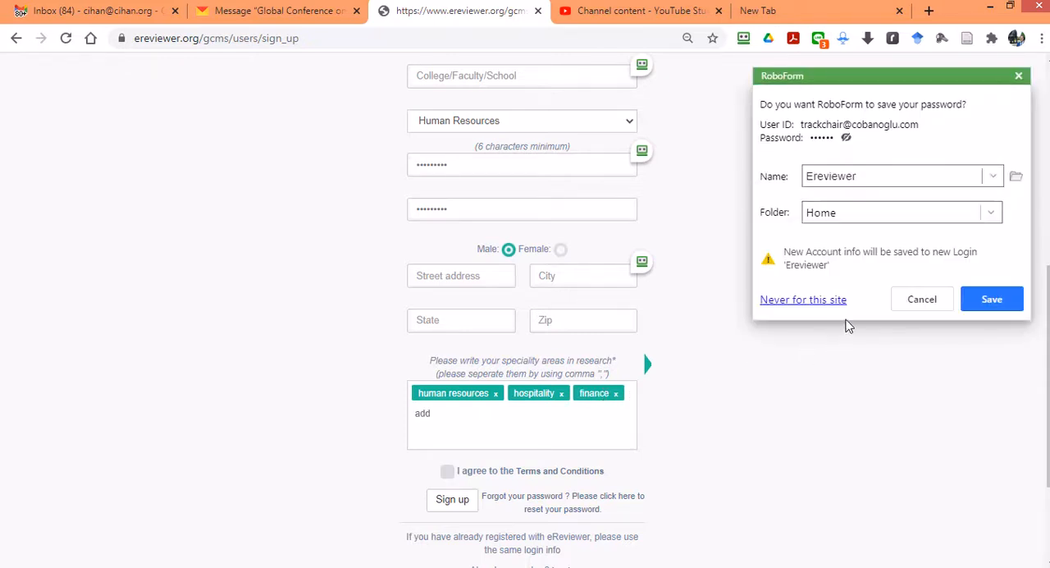
# Step: Dismiss the password-saving prompt, agree to the Terms and Conditions and submit the sign-up form
pyautogui.click(906, 301)
pyautogui.click(447, 471)
pyautogui.click(452, 500)
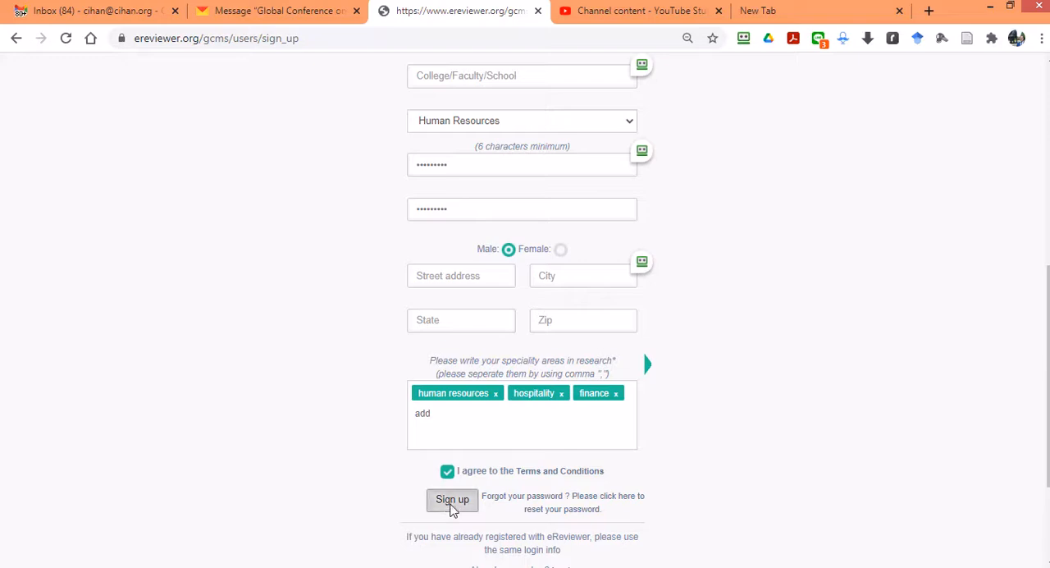
# Step: Save the new account's login in RoboForm under the name Track Chair
pyautogui.moveTo(657, 264)
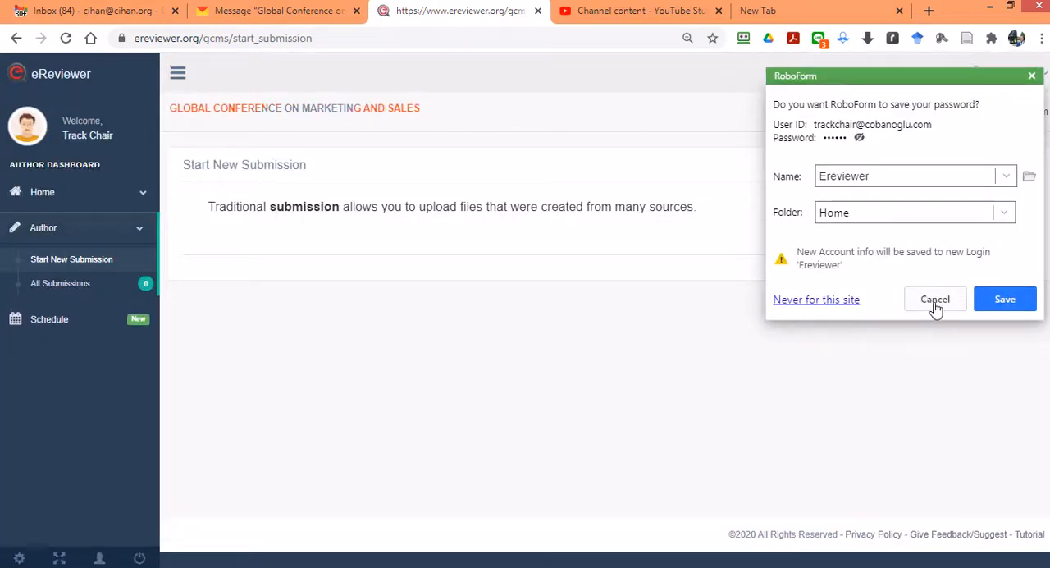
pyautogui.click(908, 175)
pyautogui.doubleClick(903, 179)
pyautogui.write('T')
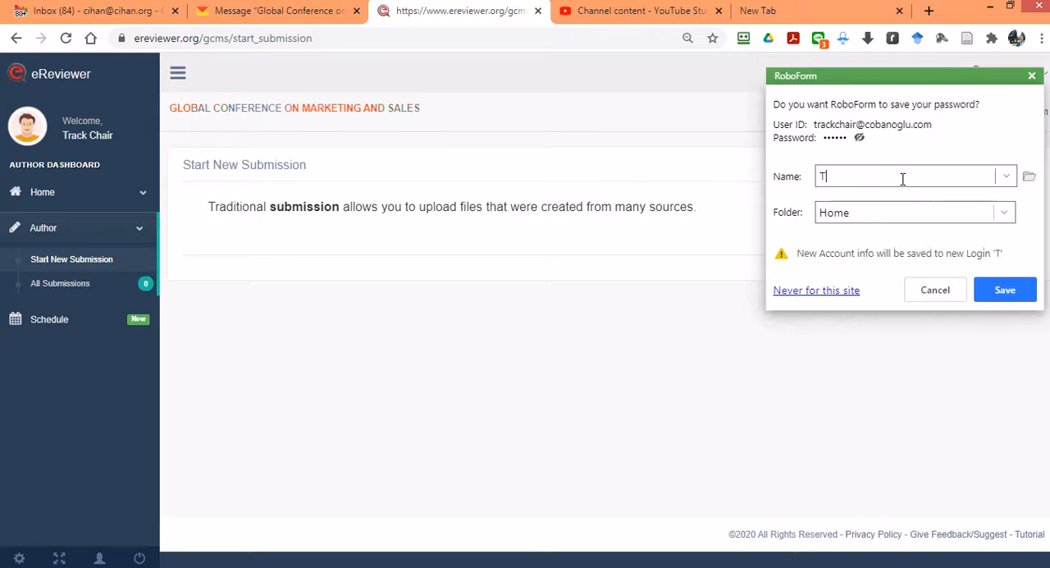
pyautogui.write('rack Chair')
pyautogui.press('Return')
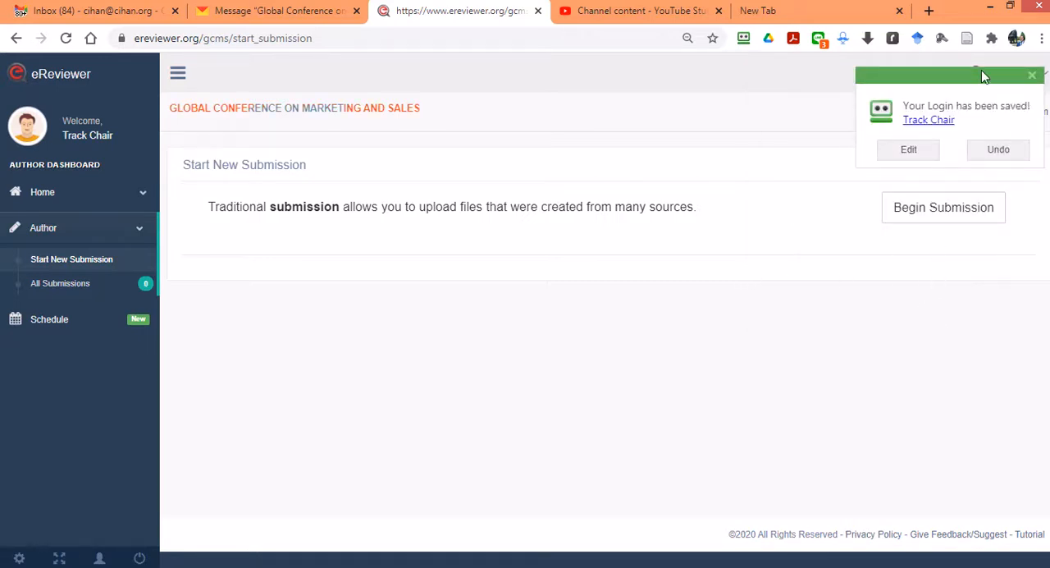
# Step: Dismiss the saved-login notice, sign out of the Track Chair account and log in with the saved Conference Chair login
pyautogui.click(1033, 76)
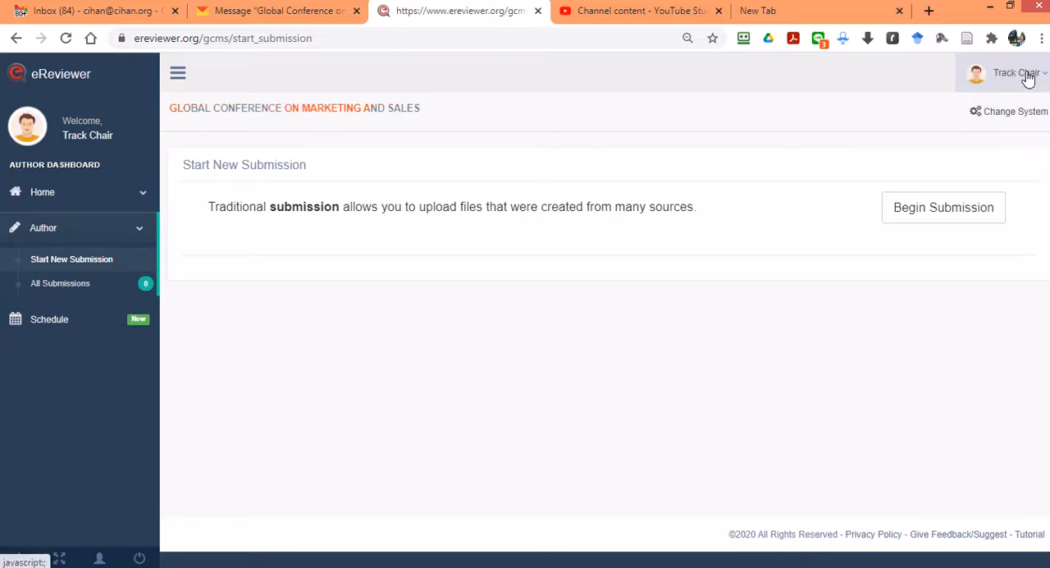
pyautogui.click(1025, 76)
pyautogui.click(939, 164)
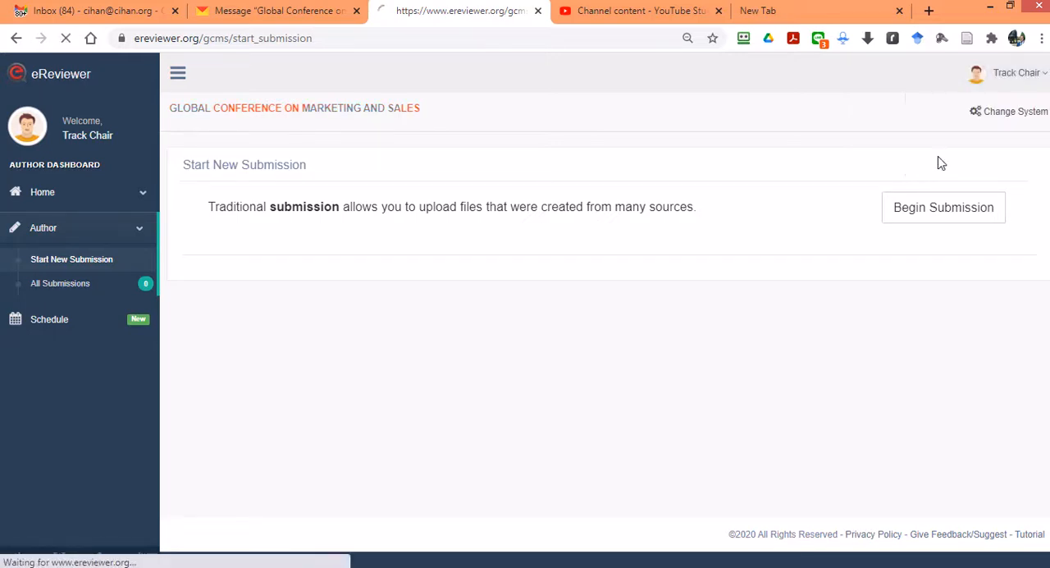
pyautogui.click(650, 293)
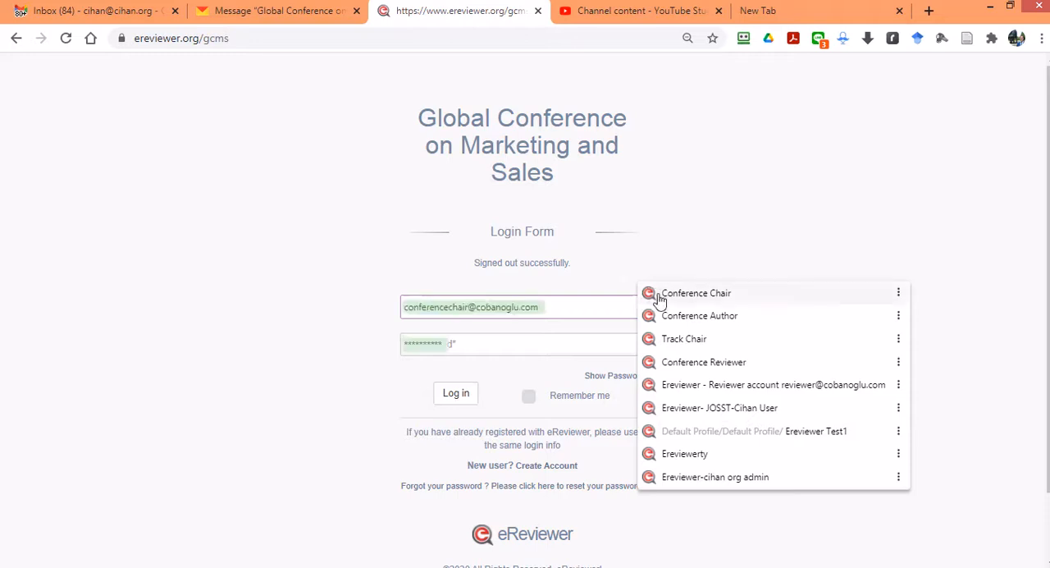
pyautogui.click(677, 301)
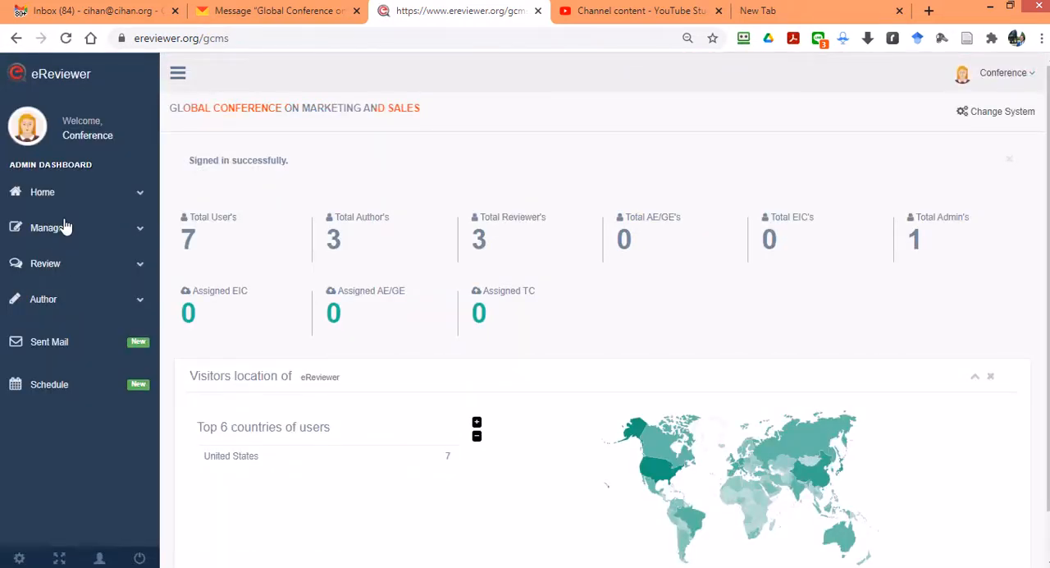
# Step: Assign the Track Chair role to the Track Chair account in the conference's user list
pyautogui.click(67, 235)
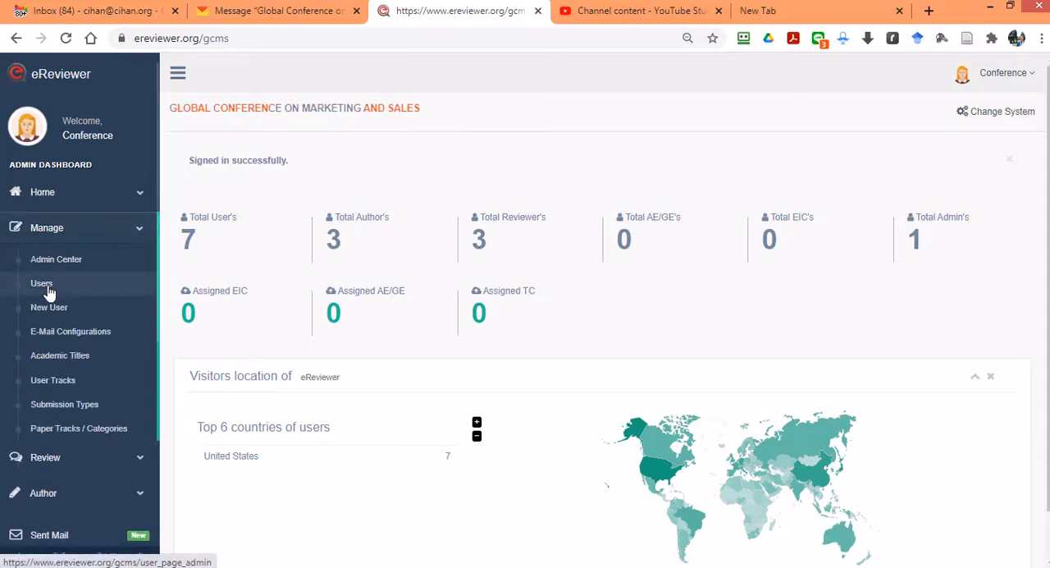
pyautogui.click(43, 284)
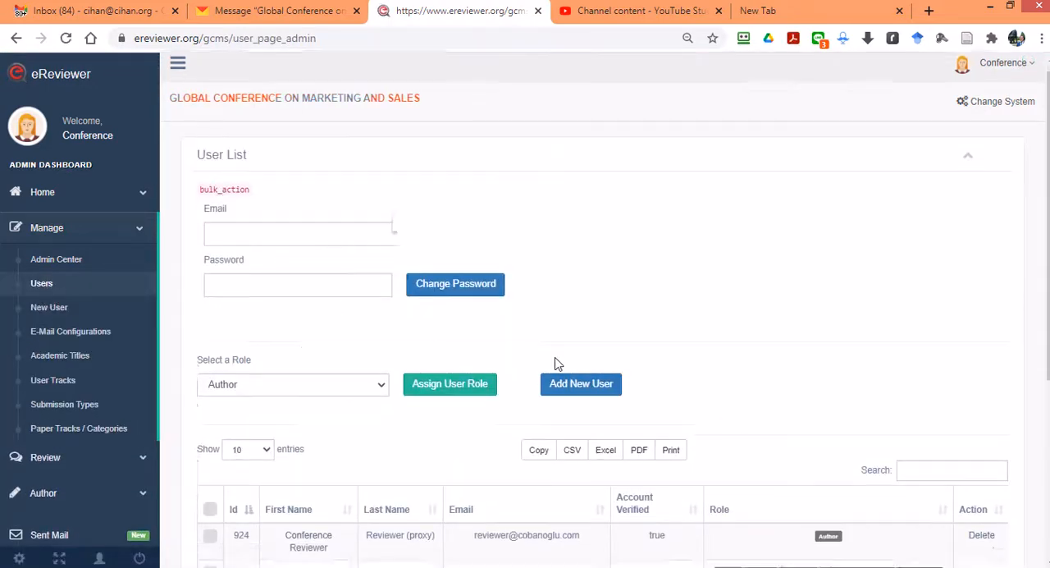
pyautogui.scroll(-4, 429, 348)
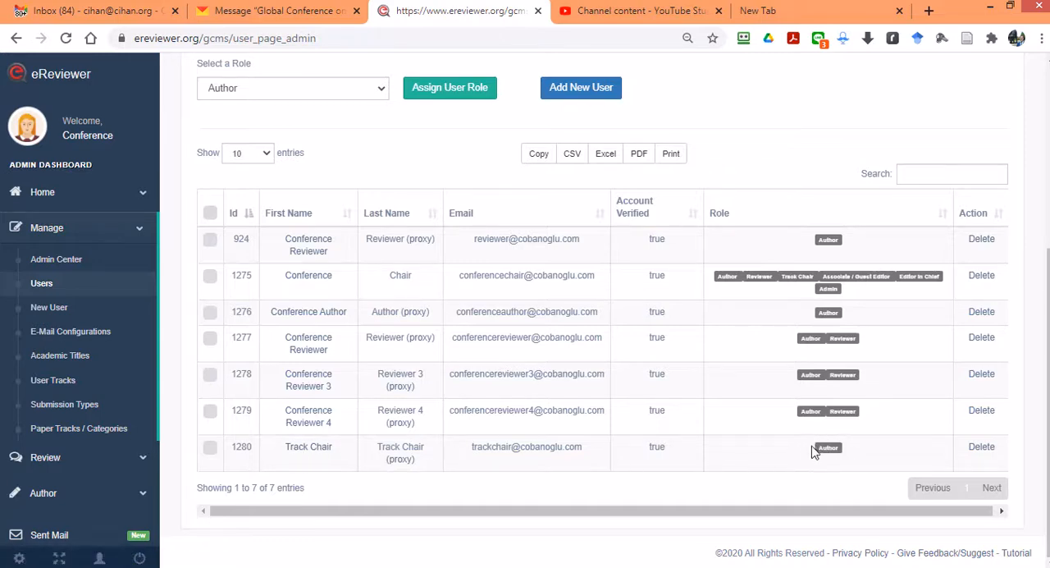
pyautogui.click(210, 449)
pyautogui.scroll(1, 365, 466)
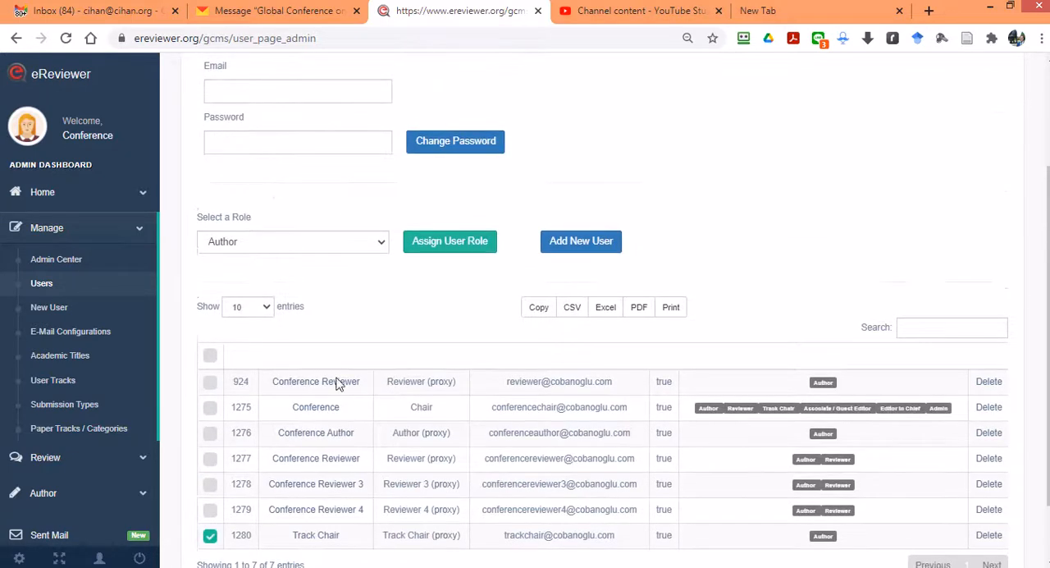
pyautogui.click(242, 241)
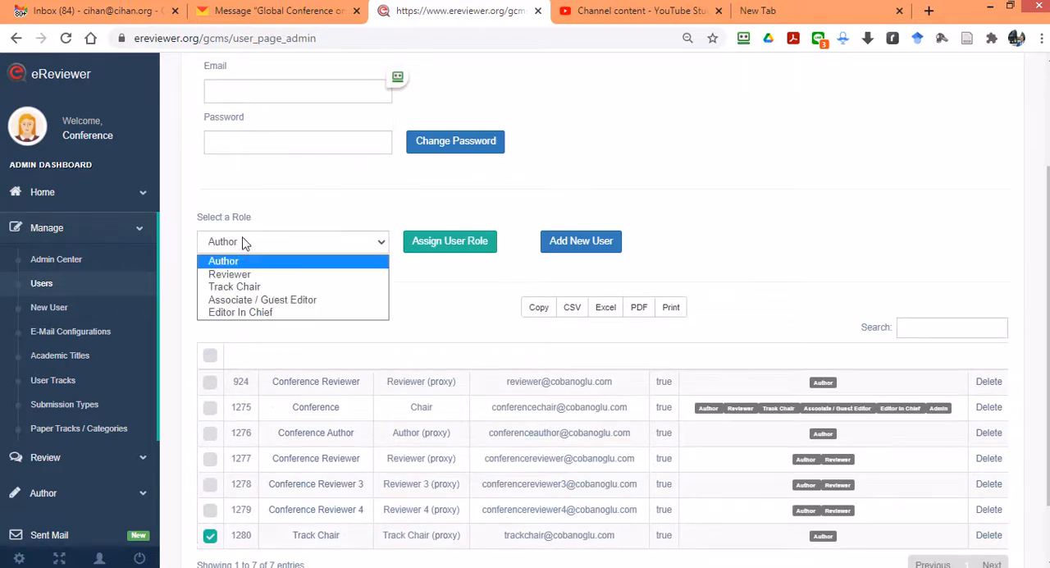
pyautogui.click(251, 287)
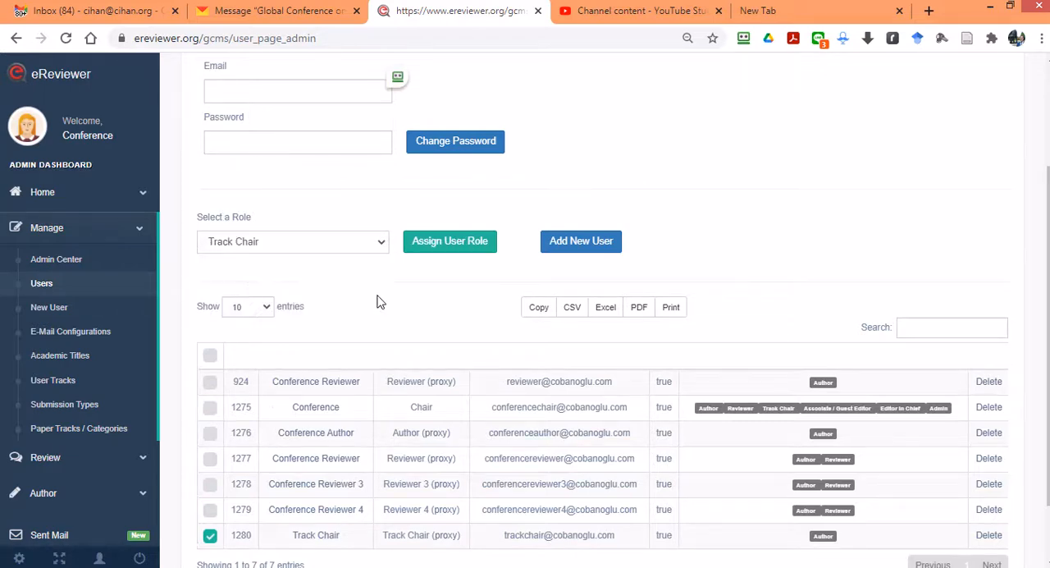
pyautogui.click(448, 243)
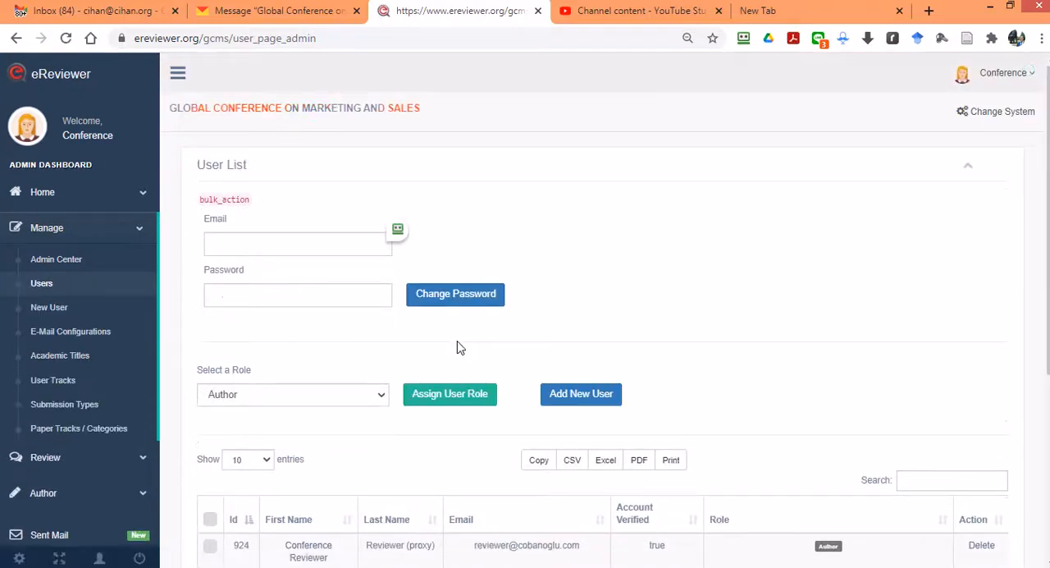
pyautogui.scroll(-4, 459, 348)
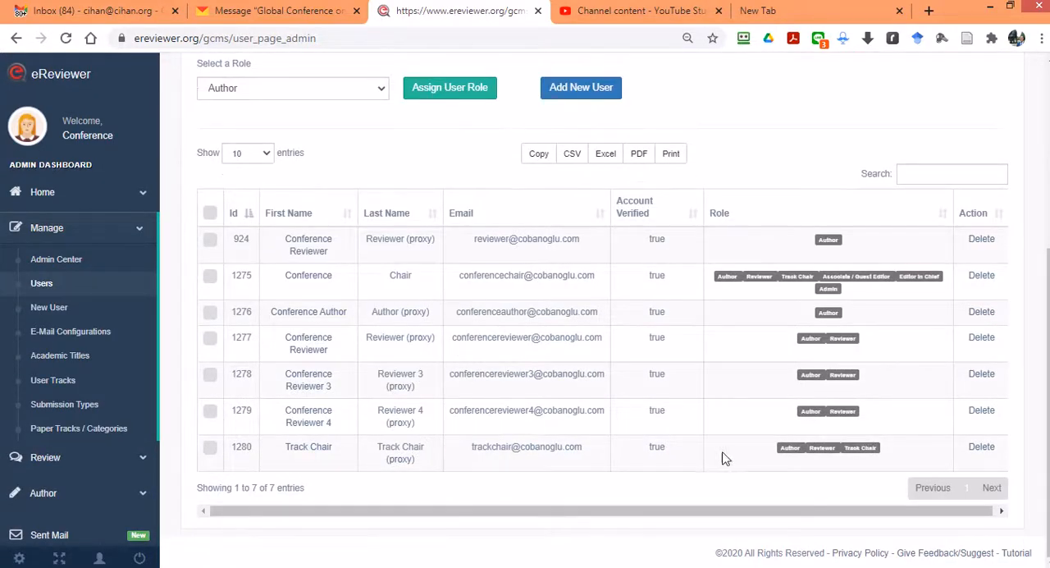
pyautogui.scroll(4, 847, 455)
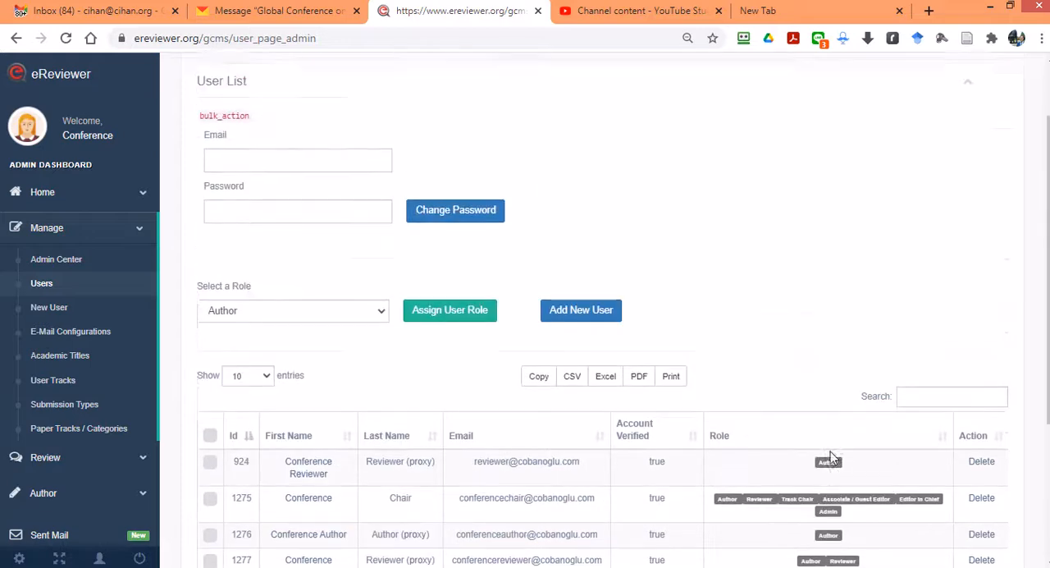
# Step: Open the submission details of Paper 2 Title from the submissions awaiting reviewer selection
pyautogui.click(73, 267)
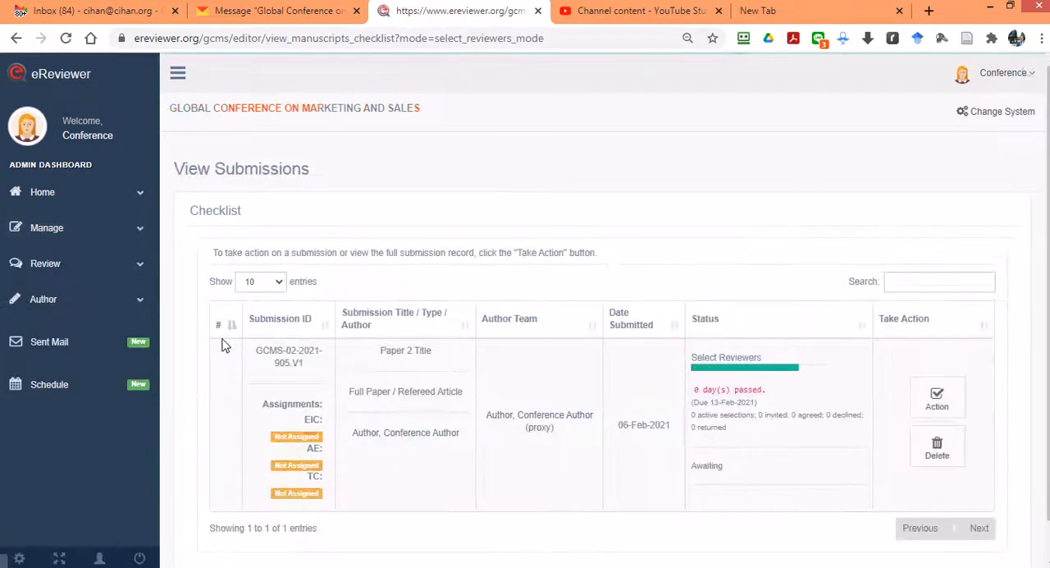
pyautogui.scroll(-1, 819, 334)
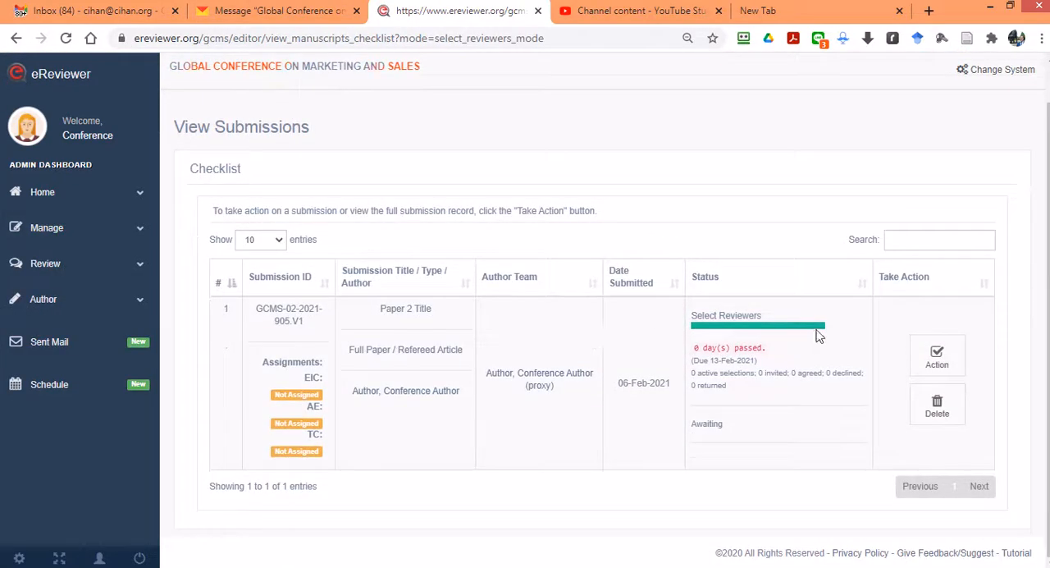
pyautogui.click(935, 361)
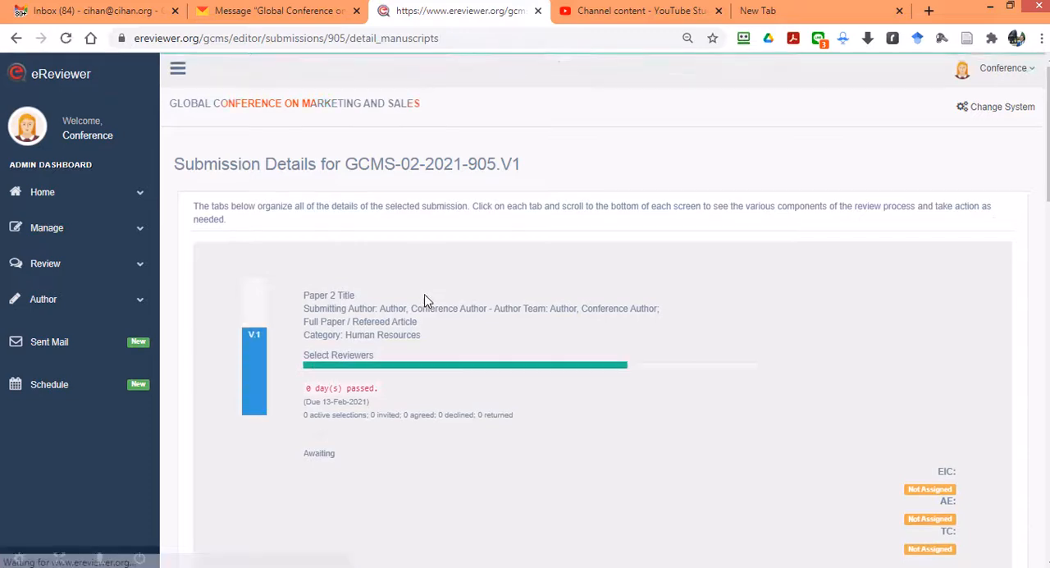
# Step: Assign the Track Chair account as the TC of Paper 2 Title
pyautogui.scroll(-3, 624, 281)
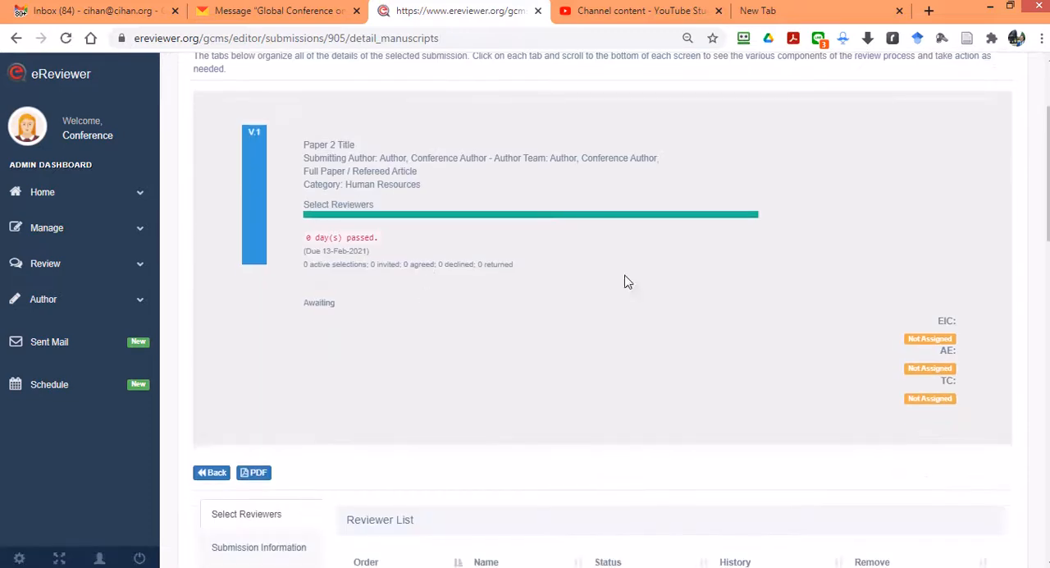
pyautogui.click(923, 405)
pyautogui.click(401, 137)
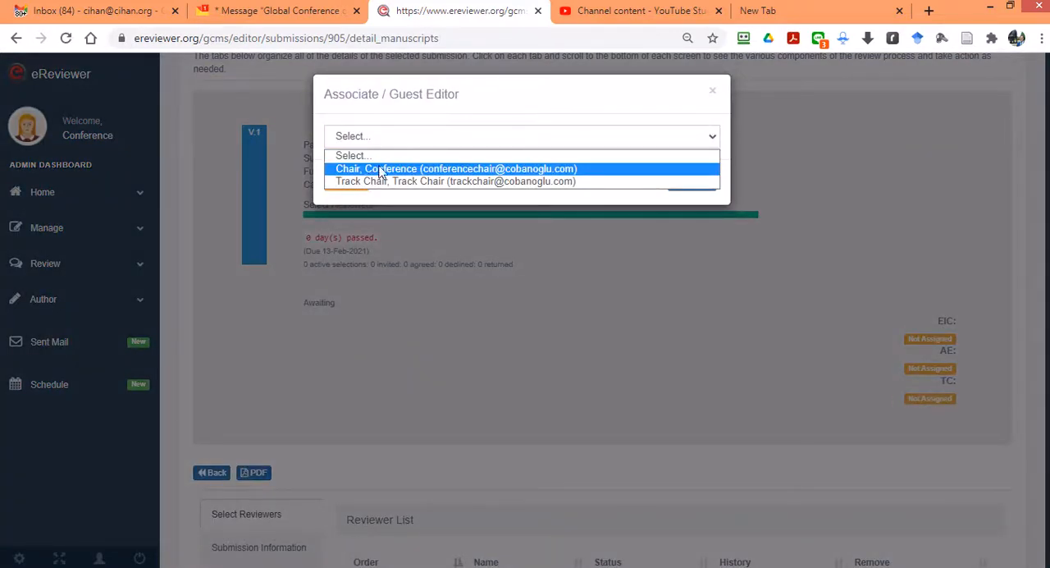
pyautogui.click(465, 181)
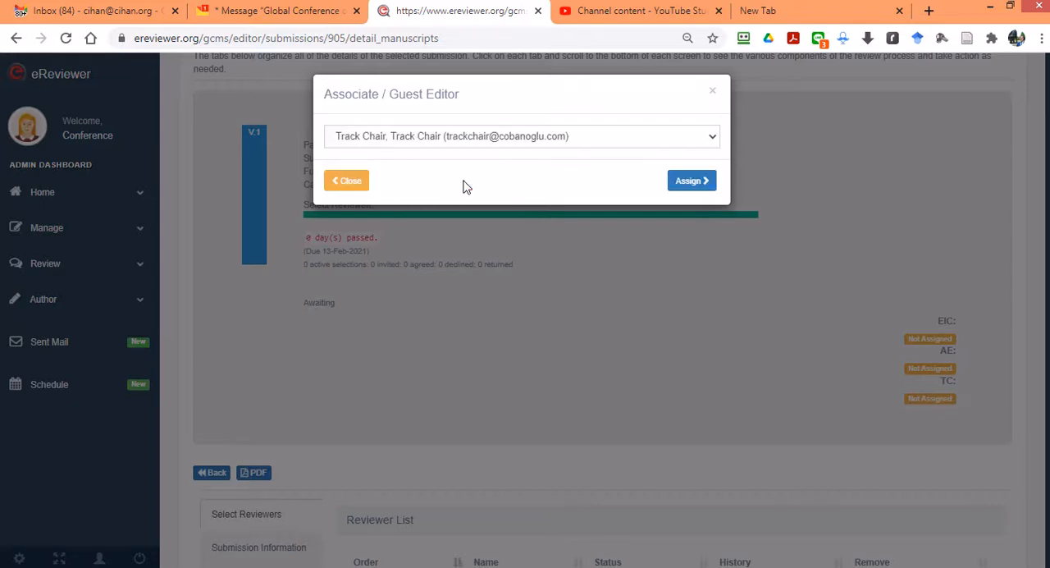
pyautogui.click(685, 184)
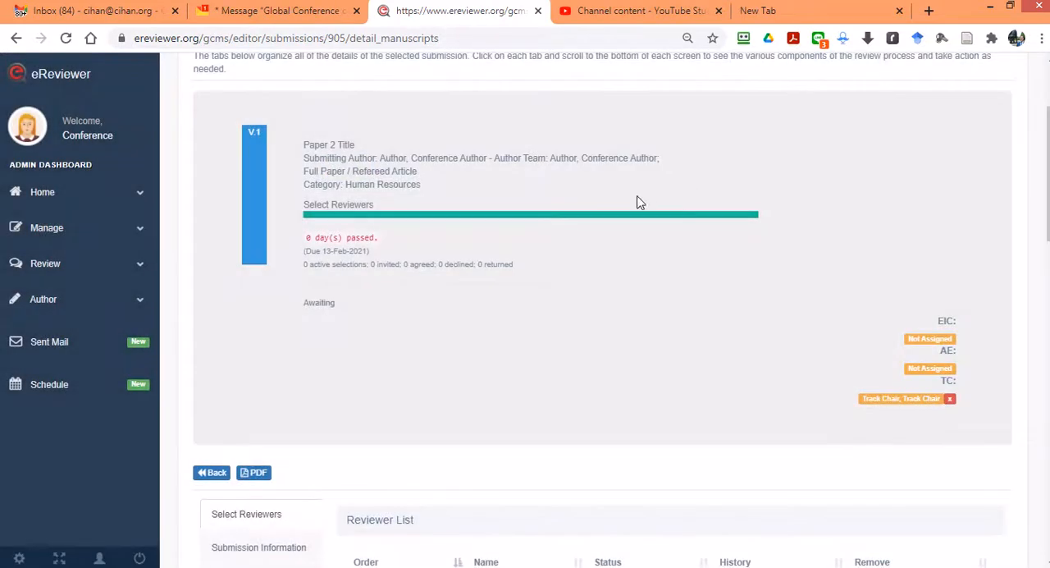
# Step: Switch to Yandex Mail and read the 13:07 GCMS message about the track chair's new role
pyautogui.click(271, 11)
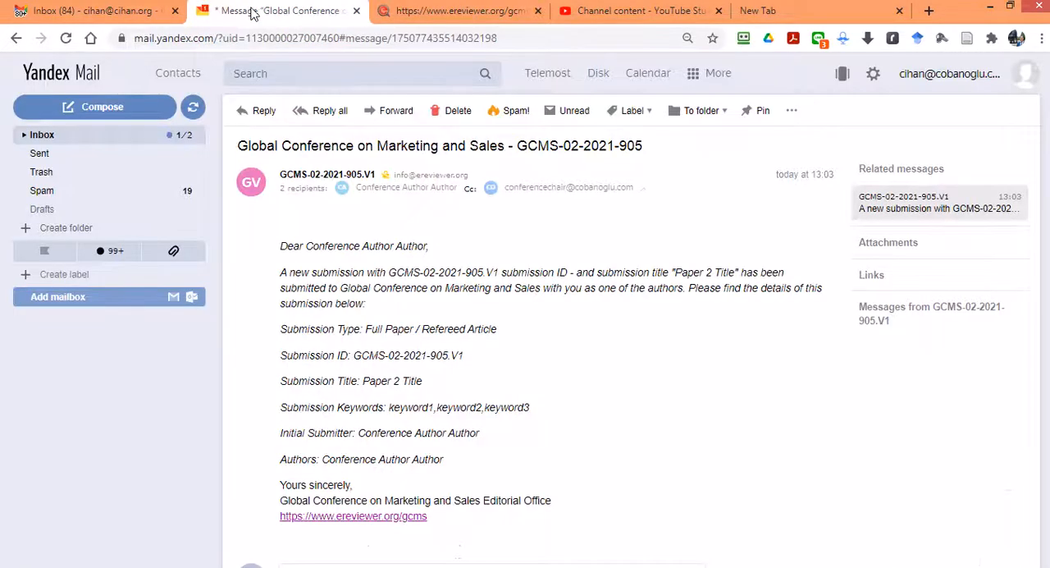
pyautogui.click(77, 146)
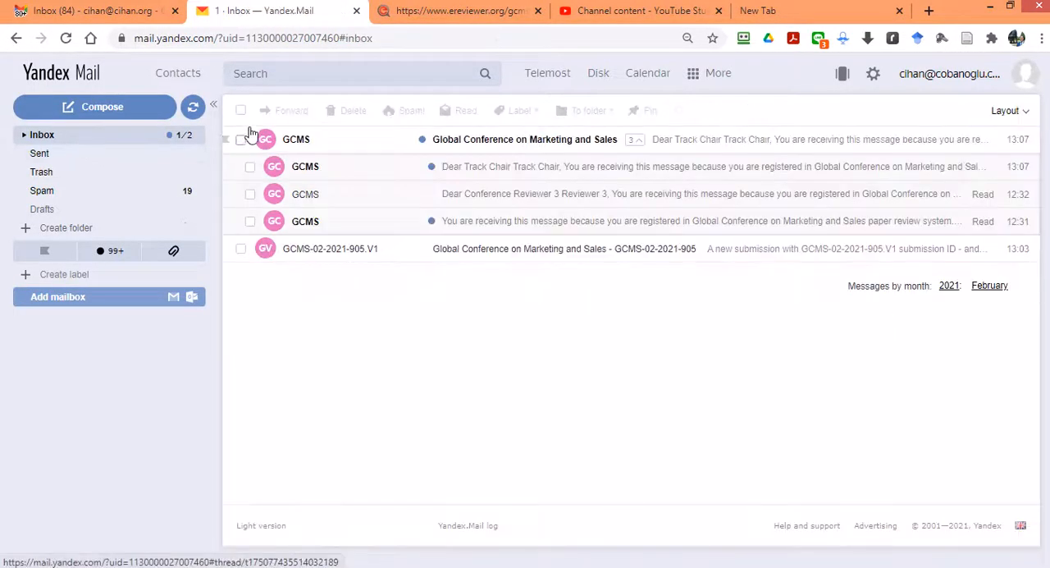
pyautogui.click(547, 139)
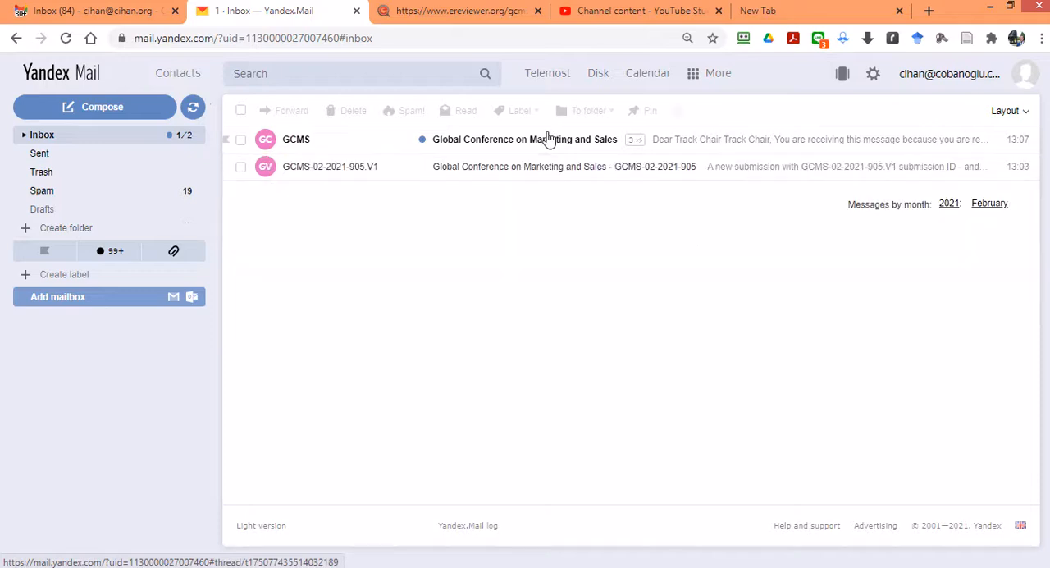
pyautogui.click(545, 141)
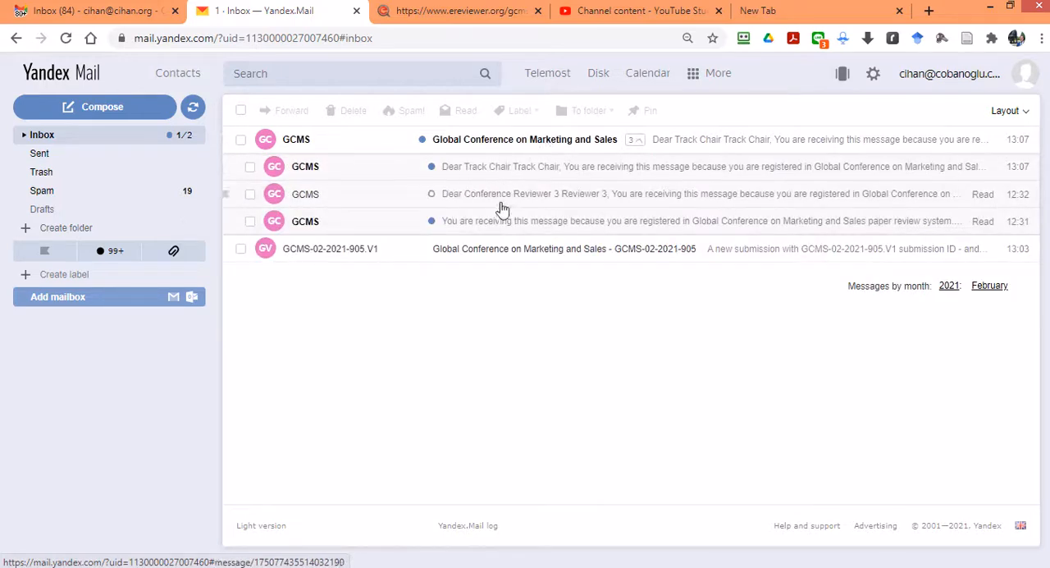
pyautogui.click(485, 174)
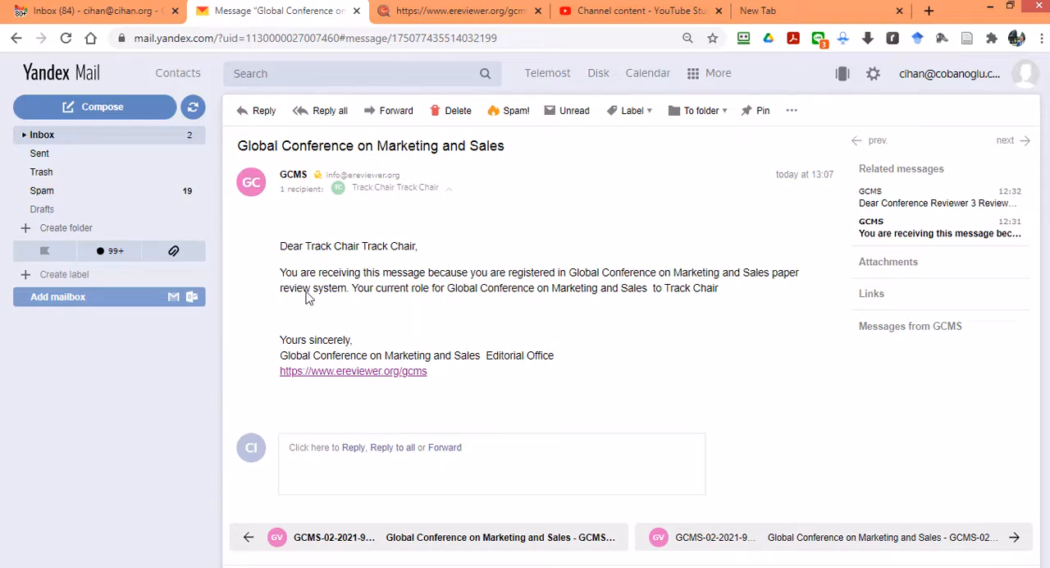
# Step: Go back to the inbox and open the 12:31 GCMS role message sent to the conference reviewer
pyautogui.click(60, 138)
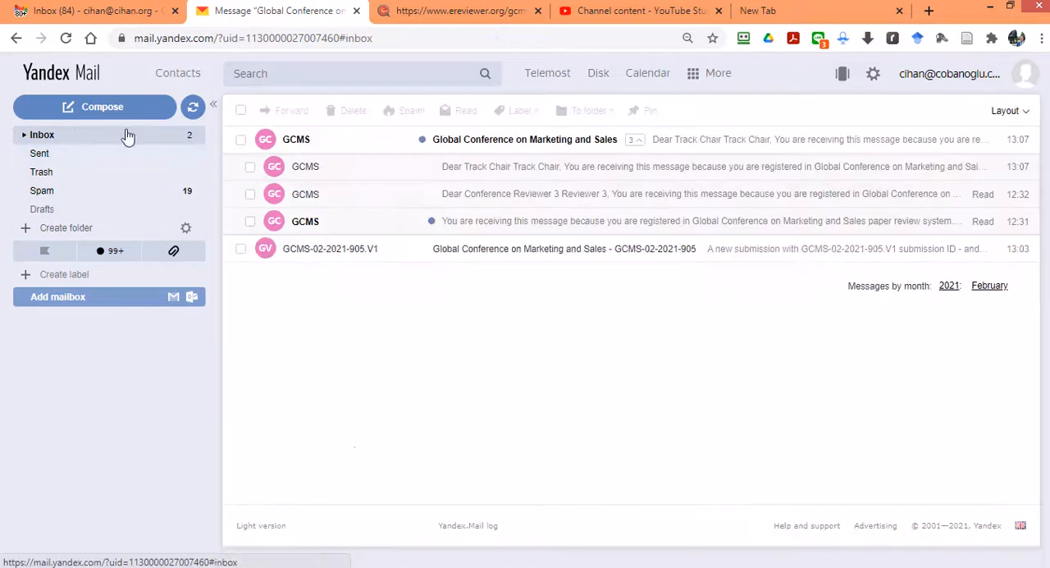
pyautogui.click(464, 138)
pyautogui.click(456, 150)
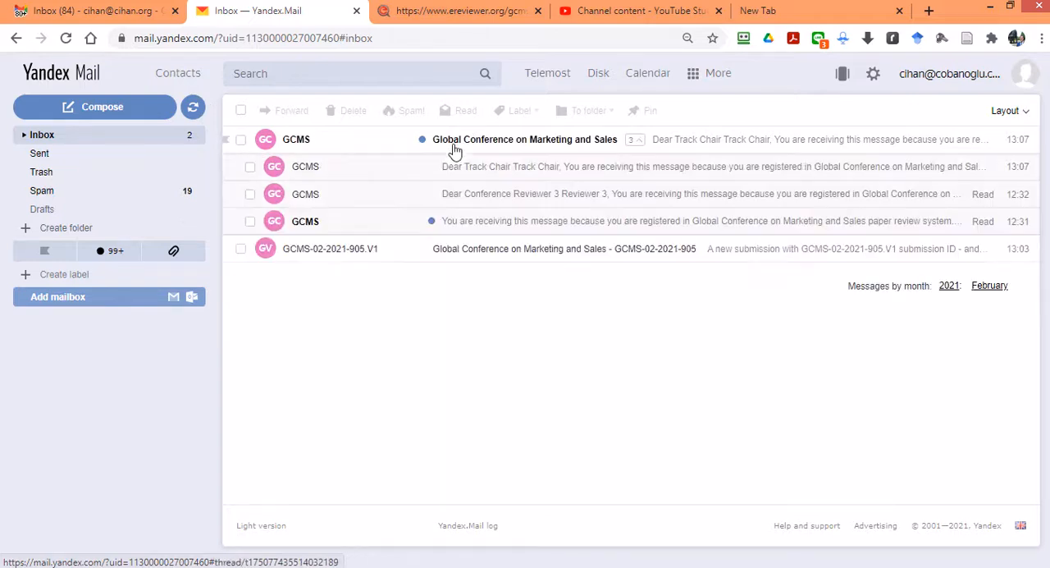
pyautogui.click(405, 229)
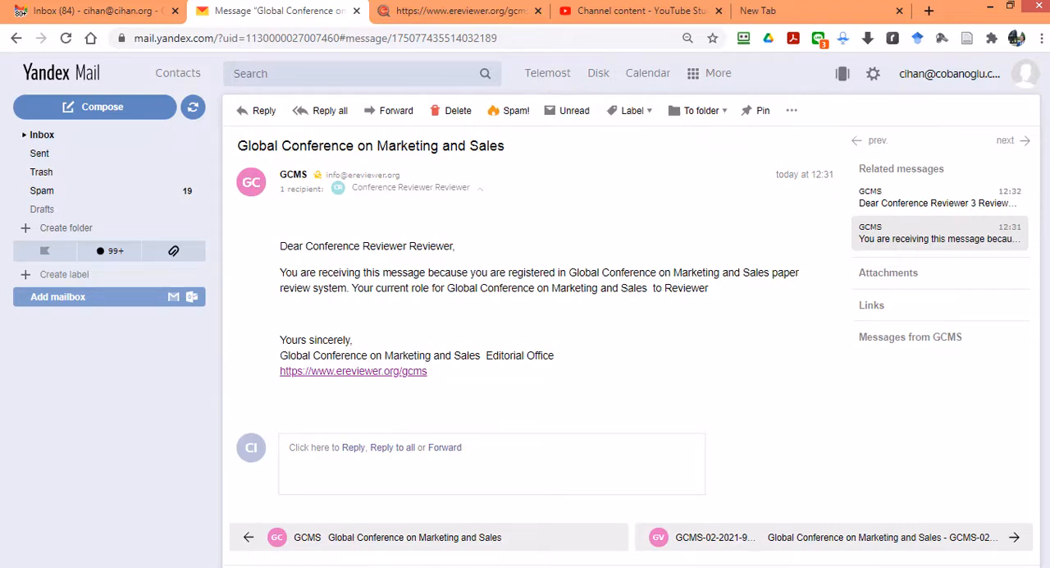
# Step: Refresh the inbox and read the track chair invitation message for submission GCMS-02-2021-905.V1
pyautogui.click(39, 141)
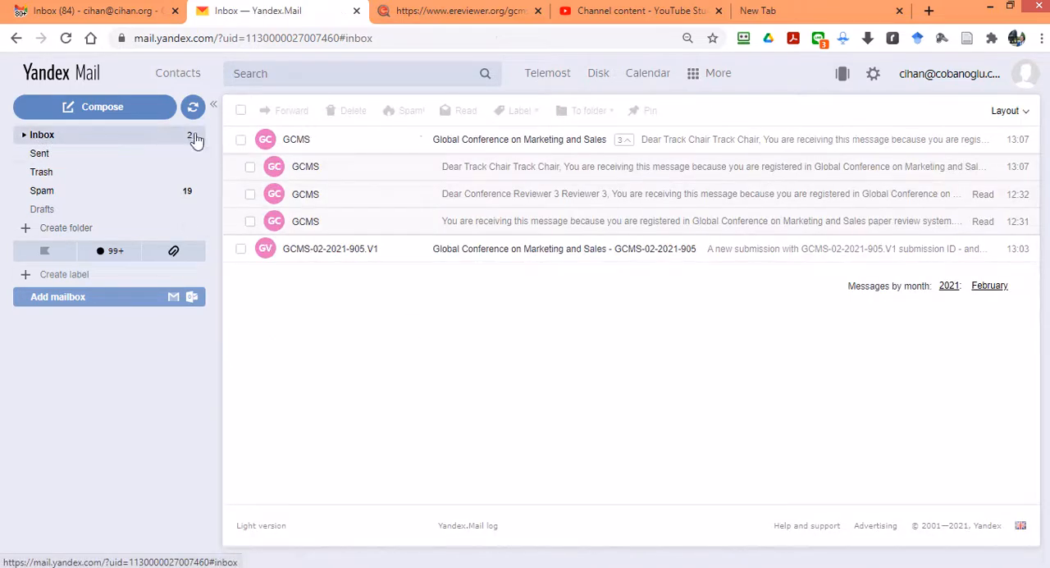
pyautogui.click(193, 106)
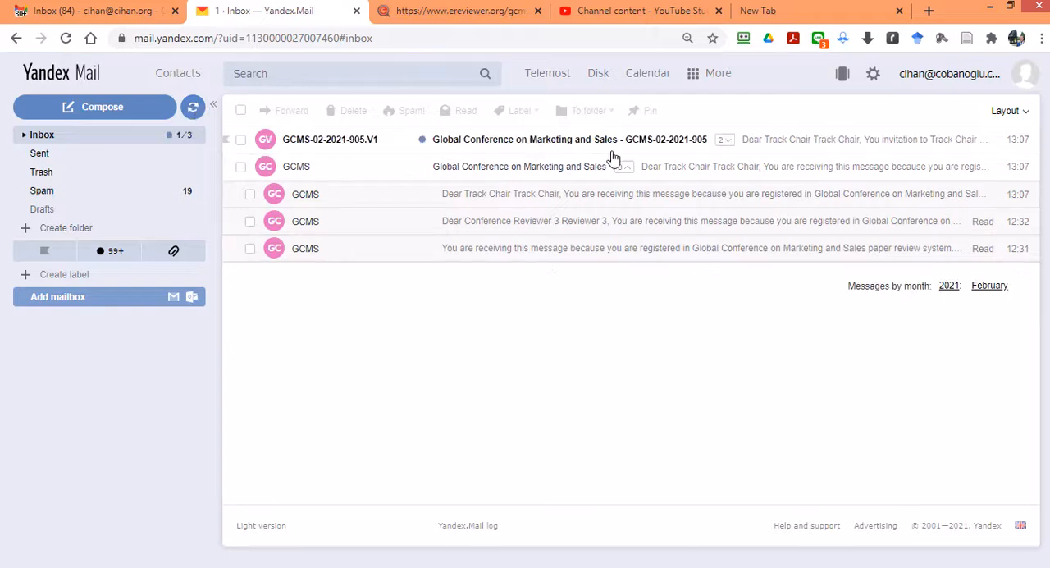
pyautogui.click(596, 150)
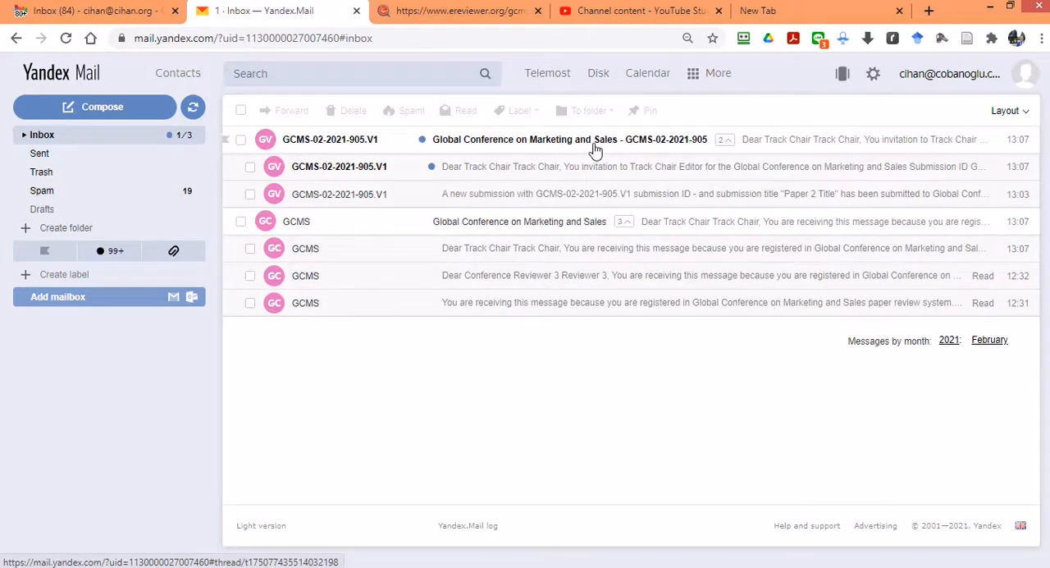
pyautogui.click(596, 150)
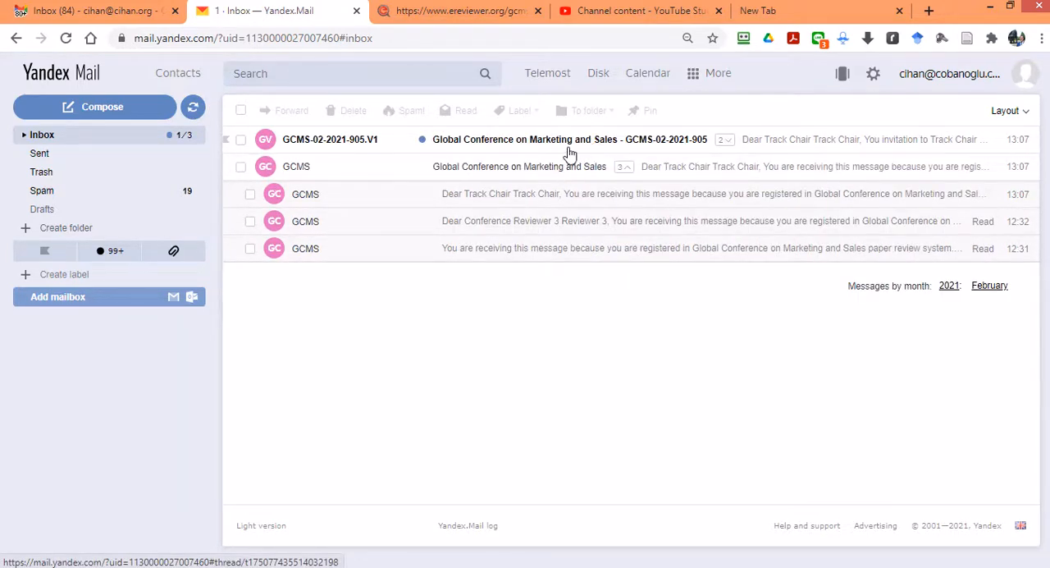
pyautogui.click(569, 154)
pyautogui.click(400, 175)
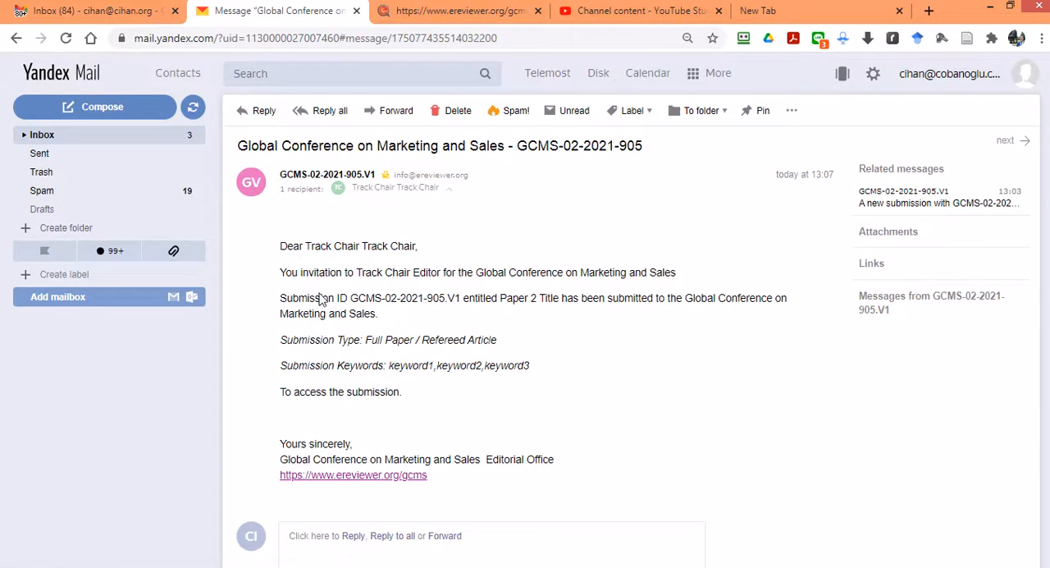
pyautogui.moveTo(281, 249); pyautogui.dragTo(528, 395)
pyautogui.click(529, 388)
# Step: Switch back to eReviewer and sign out of the Conference Chair account
pyautogui.click(464, 11)
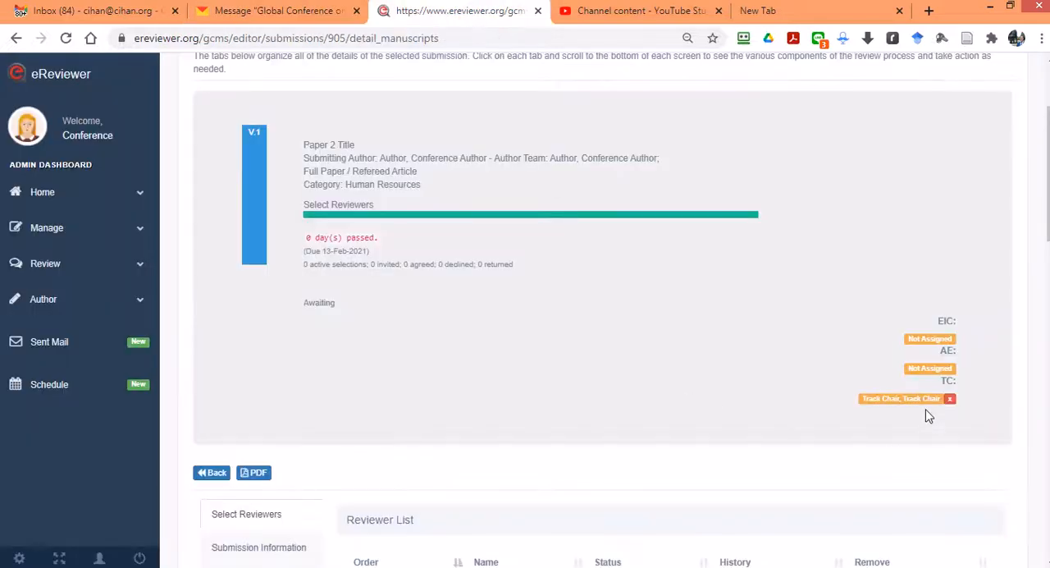
pyautogui.scroll(2, 881, 426)
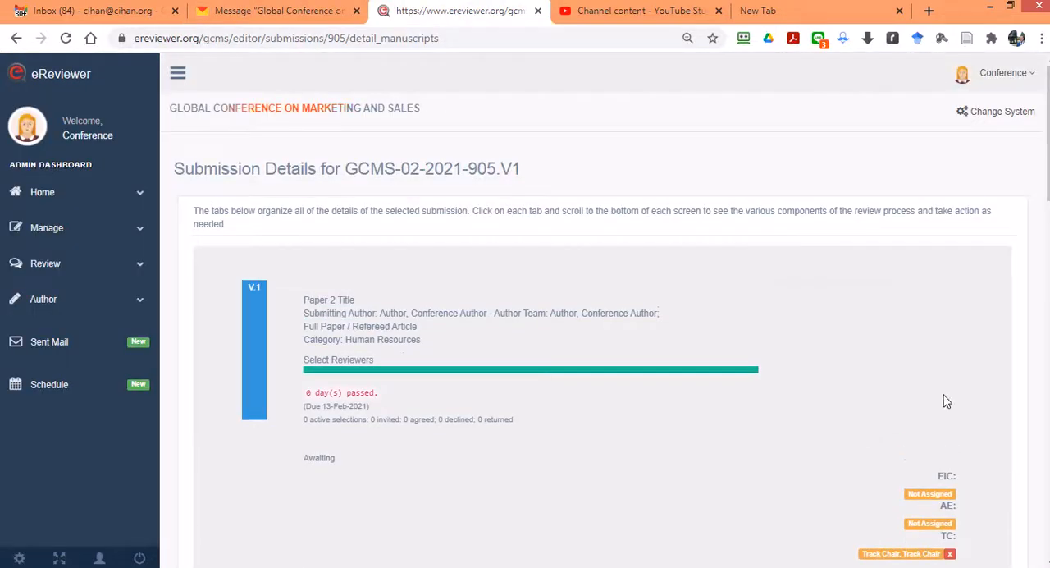
pyautogui.click(1011, 74)
pyautogui.click(923, 163)
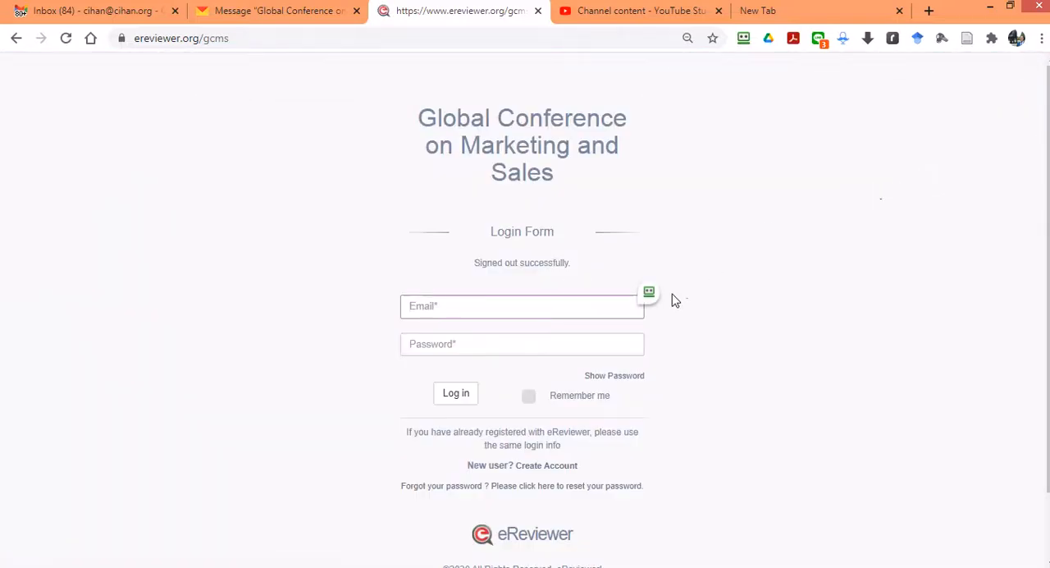
# Step: Sign in to the conference site with the saved Track Chair email and password, and dismiss the saved-login notice
pyautogui.click(648, 292)
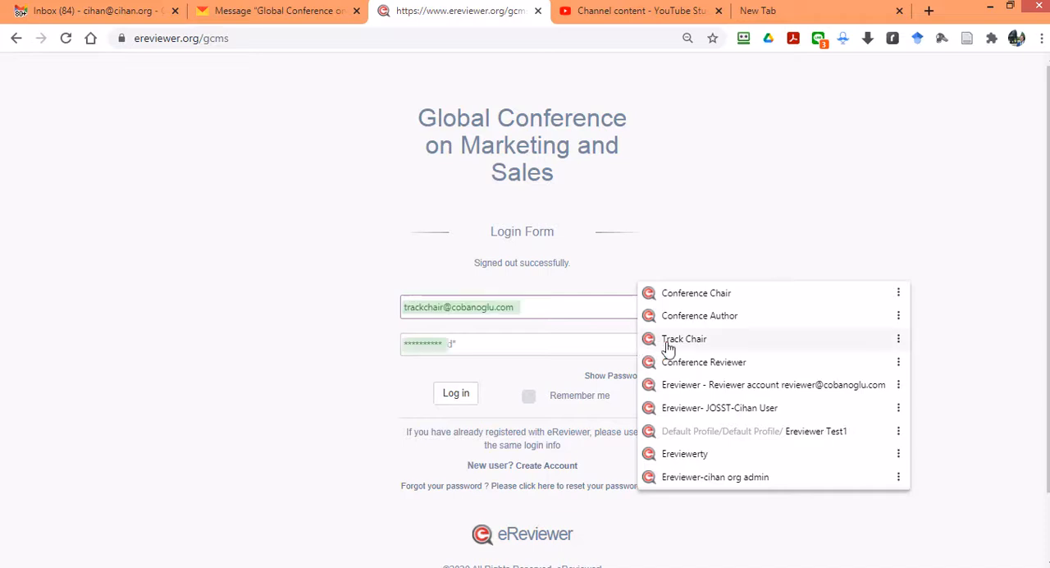
pyautogui.click(666, 345)
pyautogui.click(651, 294)
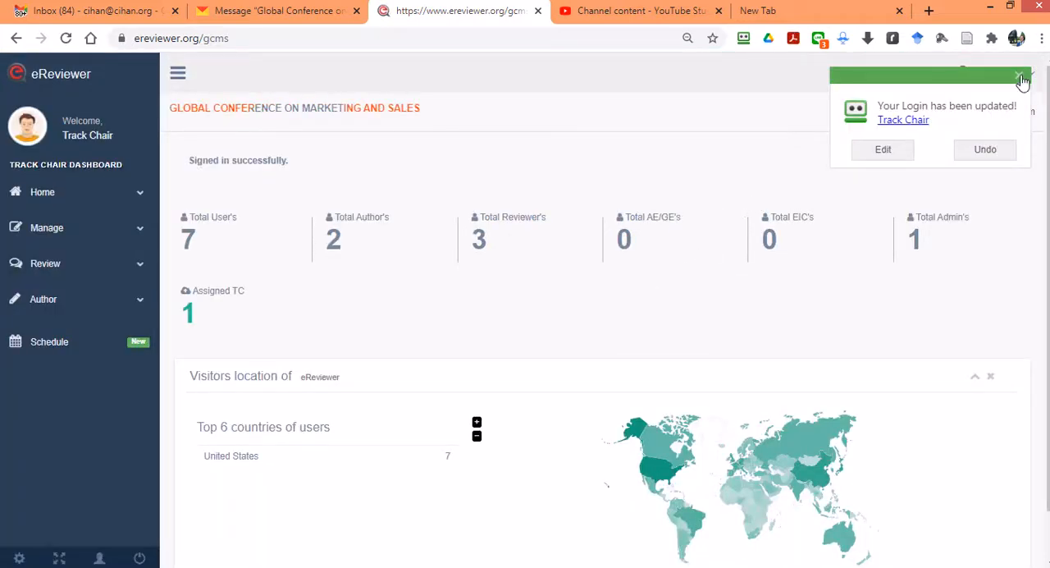
pyautogui.click(1021, 78)
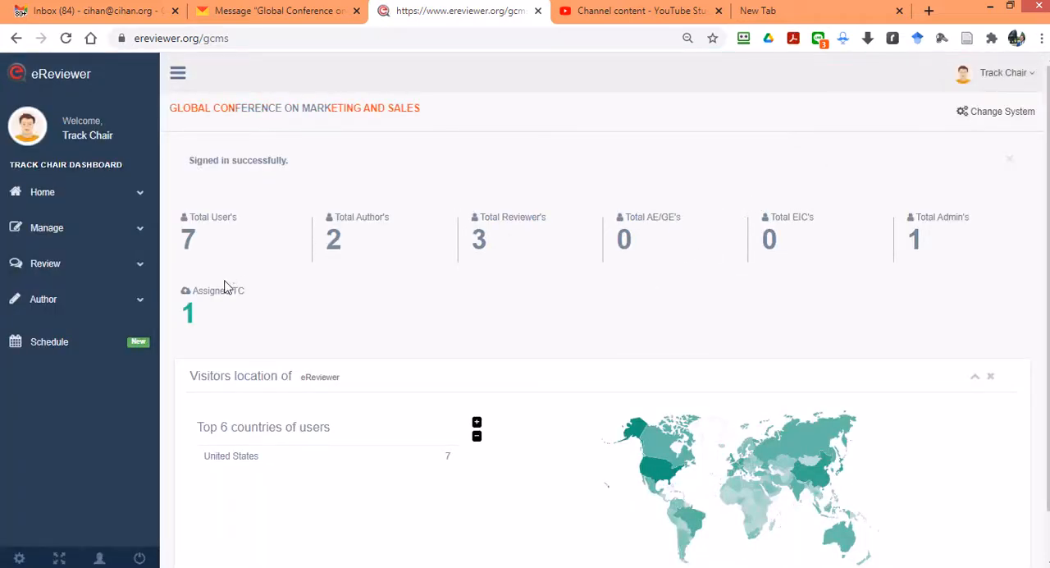
# Step: Open the Track Chair Center's new submissions and take action on GCMS-02-2021-905.V1
pyautogui.click(49, 234)
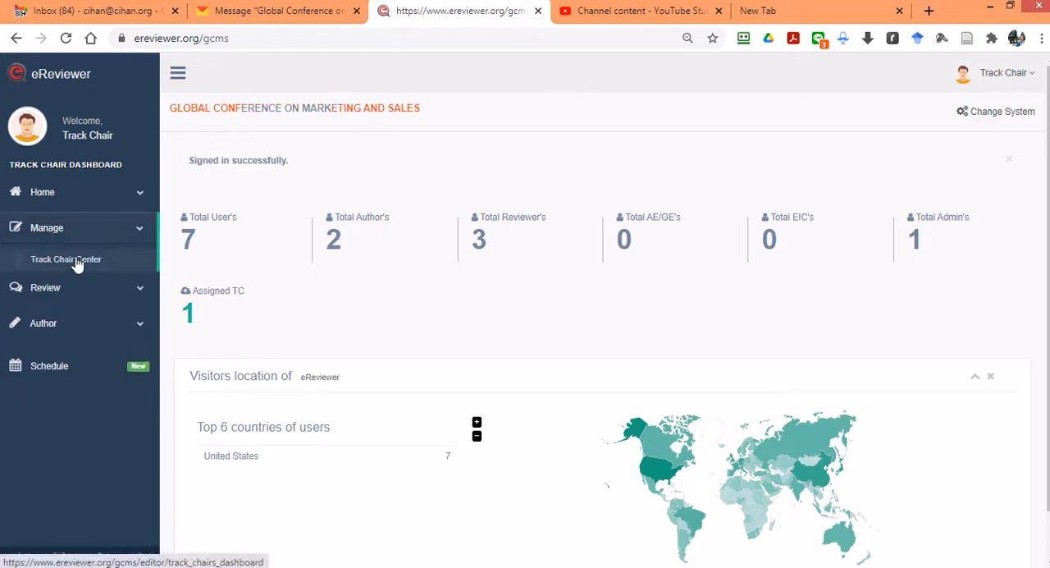
pyautogui.click(67, 261)
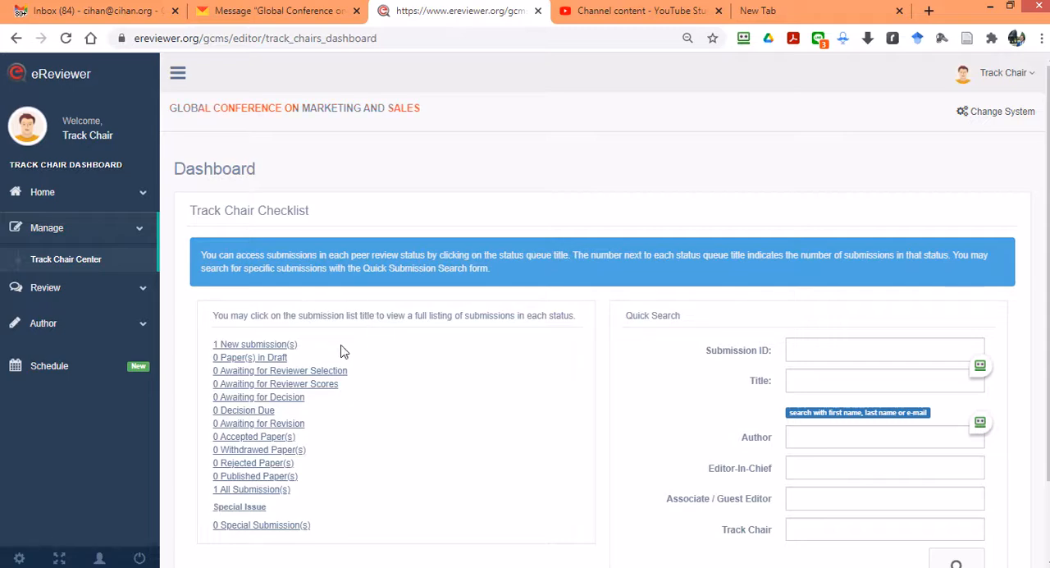
pyautogui.click(289, 346)
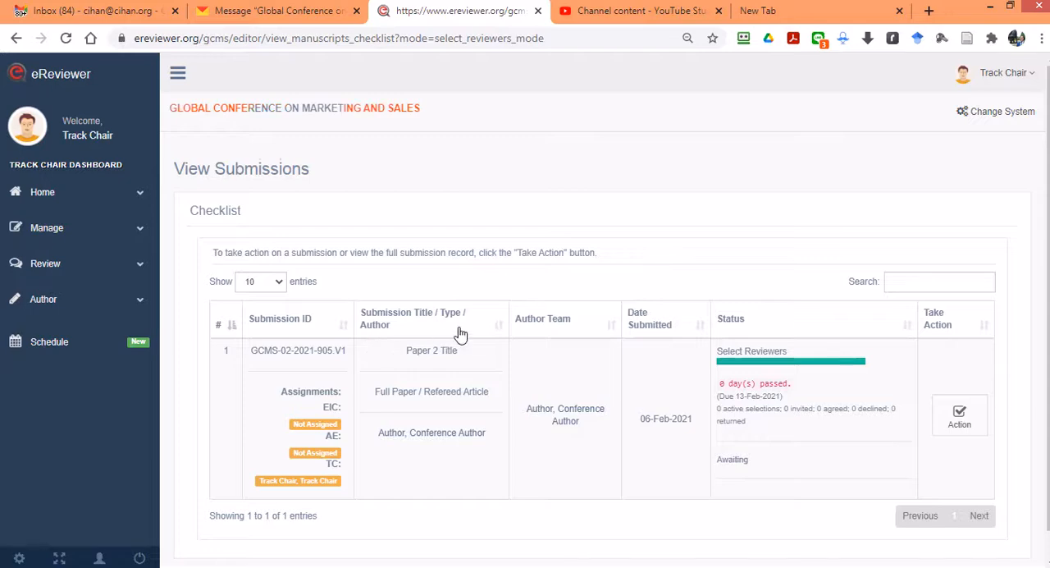
pyautogui.scroll(-1, 459, 337)
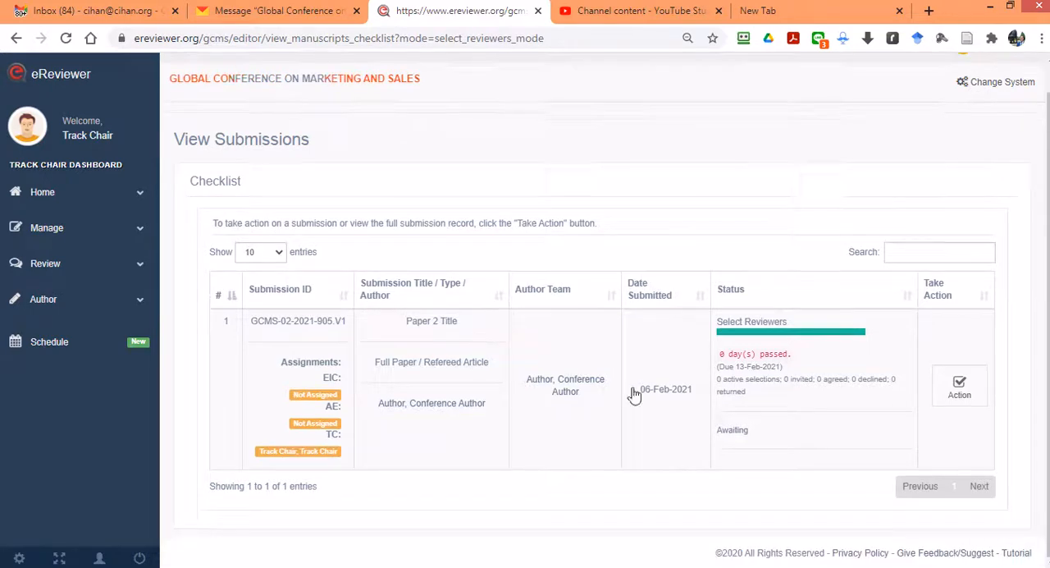
pyautogui.click(975, 392)
# Step: Look over the submission's reviewer selection page, search for potential reviewers across all roles and review the listed candidates
pyautogui.scroll(-7, 753, 350)
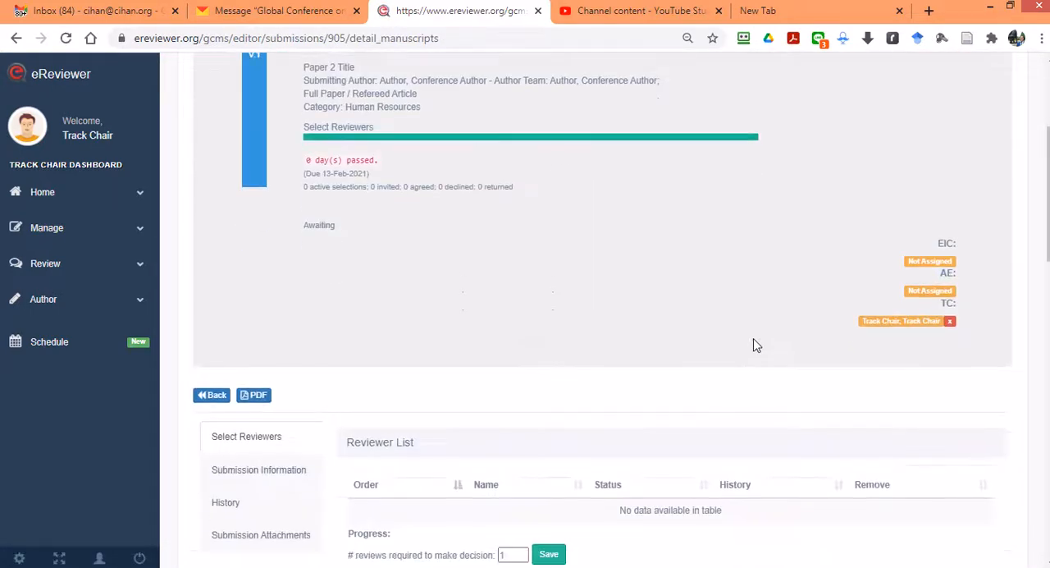
pyautogui.scroll(-6, 754, 350)
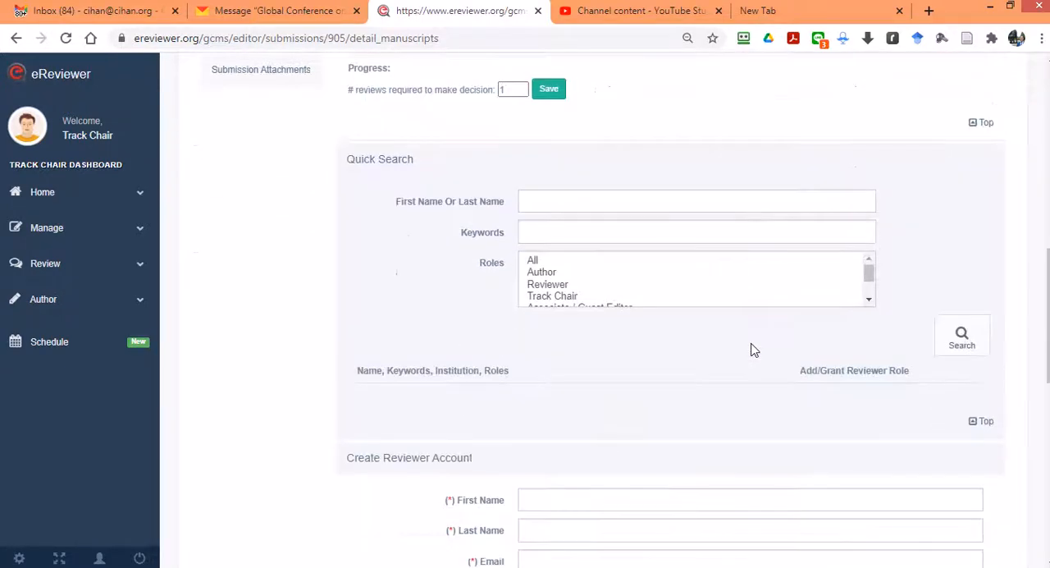
pyautogui.scroll(6, 754, 351)
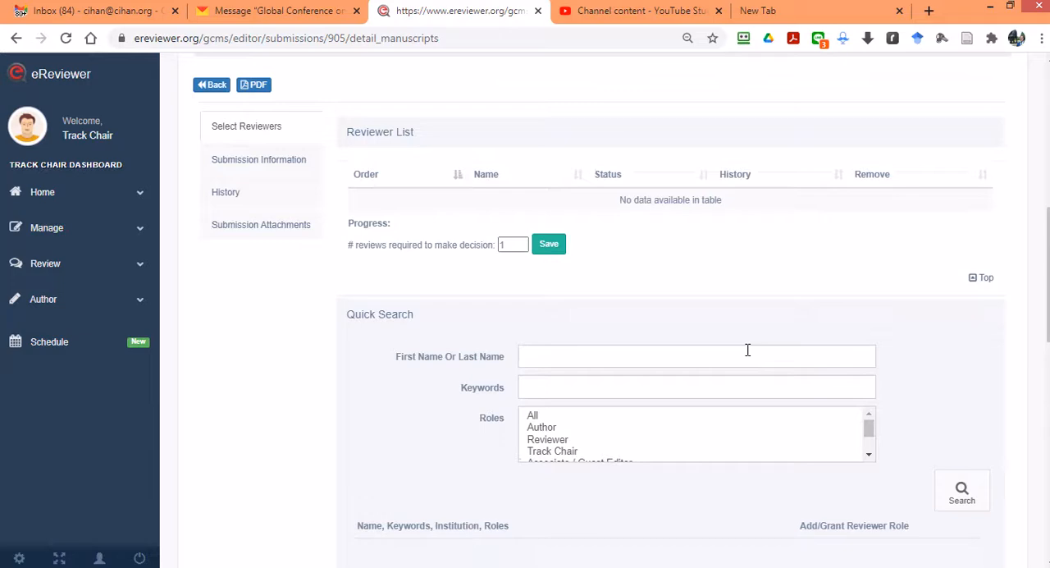
pyautogui.scroll(3, 678, 376)
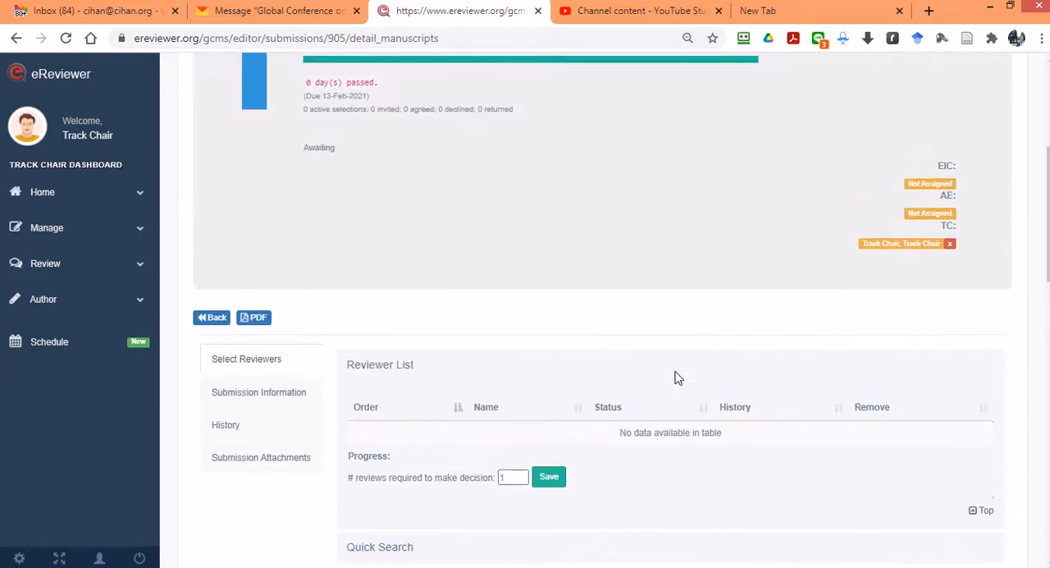
pyautogui.scroll(2, 678, 377)
pyautogui.scroll(-6, 675, 375)
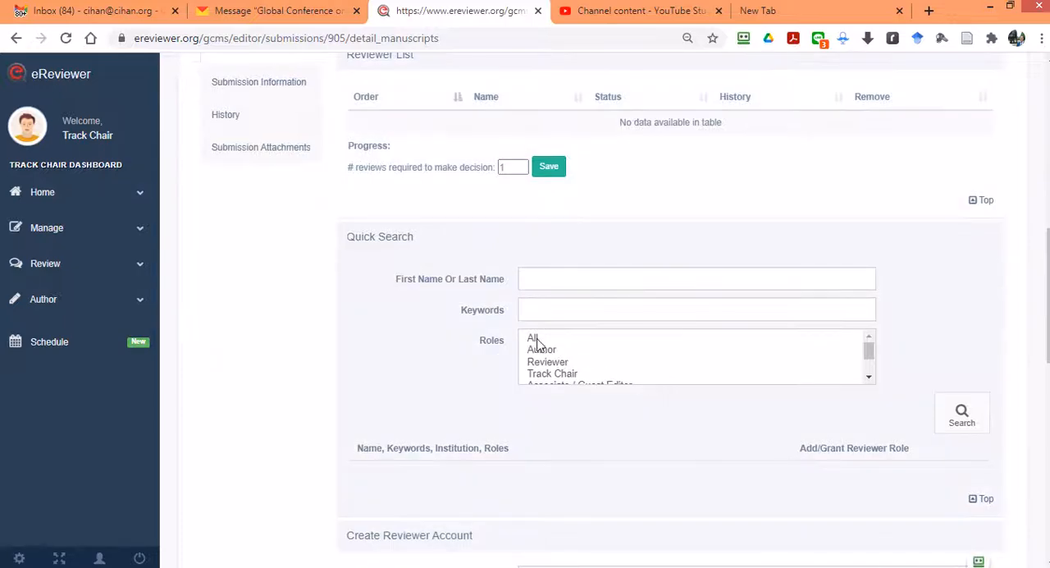
pyautogui.click(538, 343)
pyautogui.click(977, 421)
pyautogui.scroll(-1, 855, 382)
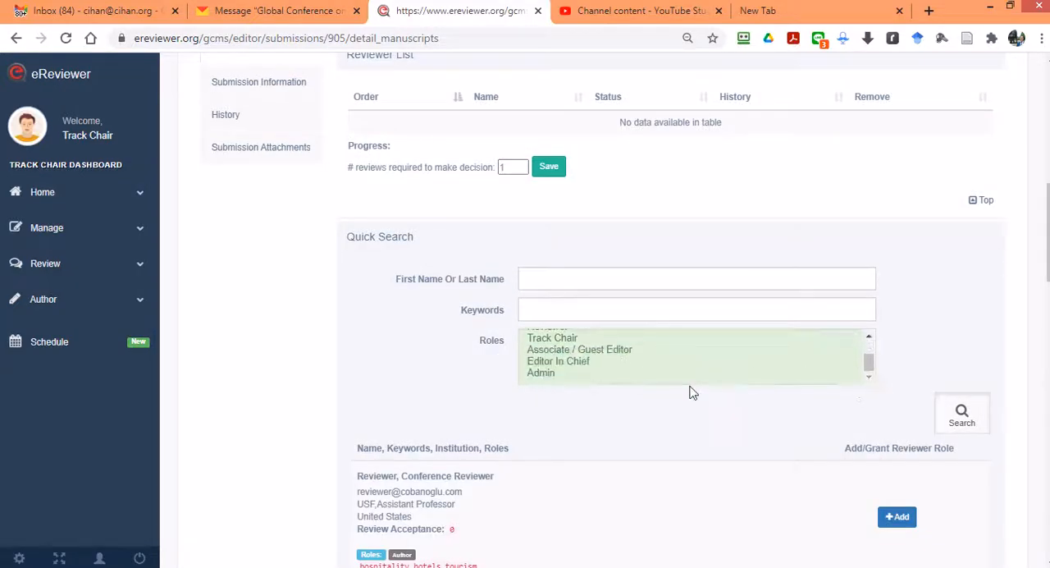
pyautogui.scroll(-10, 692, 393)
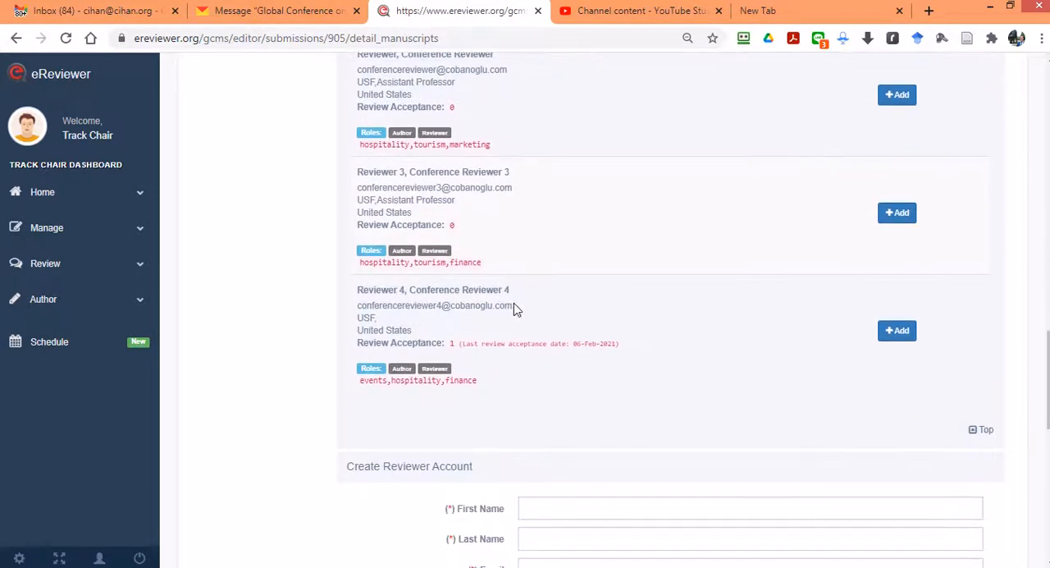
pyautogui.scroll(4, 377, 296)
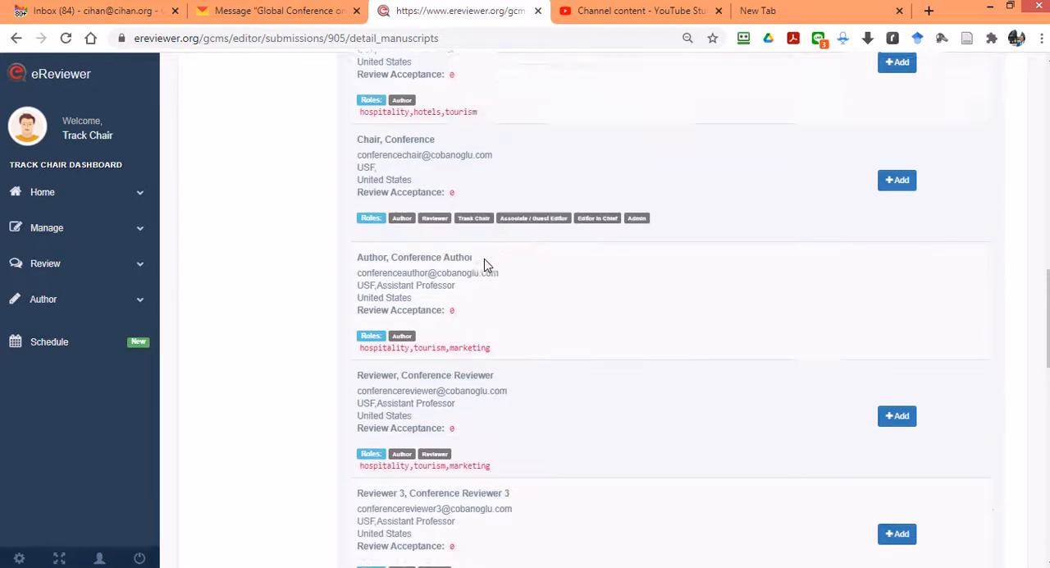
pyautogui.scroll(5, 484, 264)
# Step: Search again for reviewer candidates with the keyword "hospitality" and the Reviewer role, and review their keywords
pyautogui.click(525, 311)
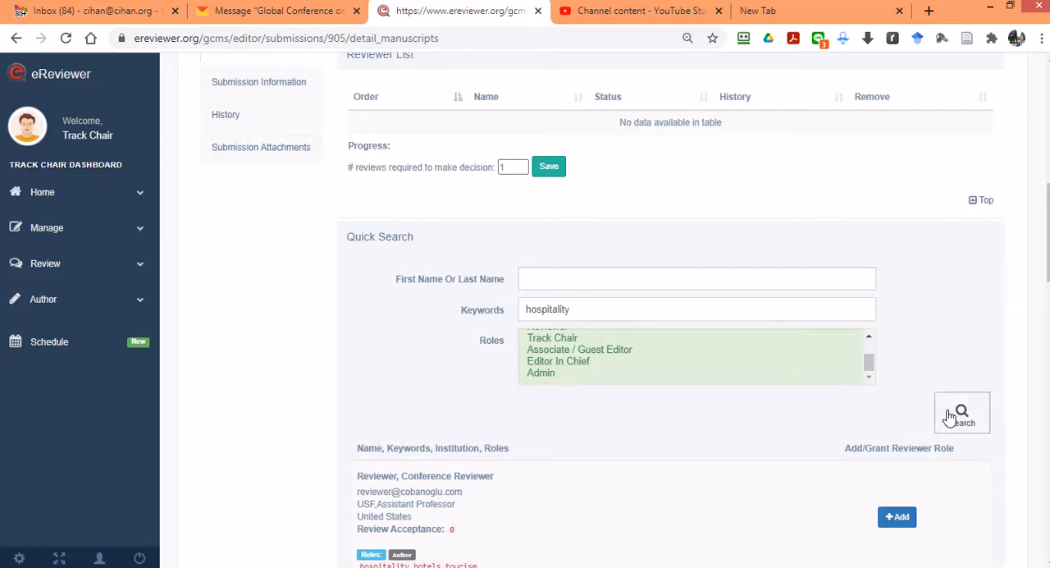
pyautogui.scroll(3, 578, 367)
pyautogui.click(547, 362)
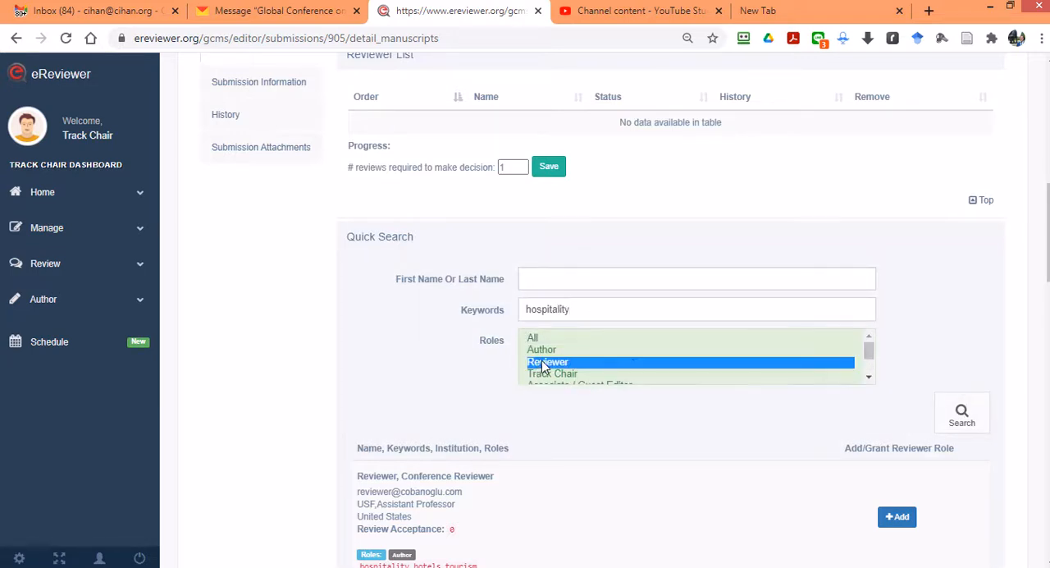
pyautogui.scroll(-1, 690, 377)
pyautogui.scroll(-2, 566, 425)
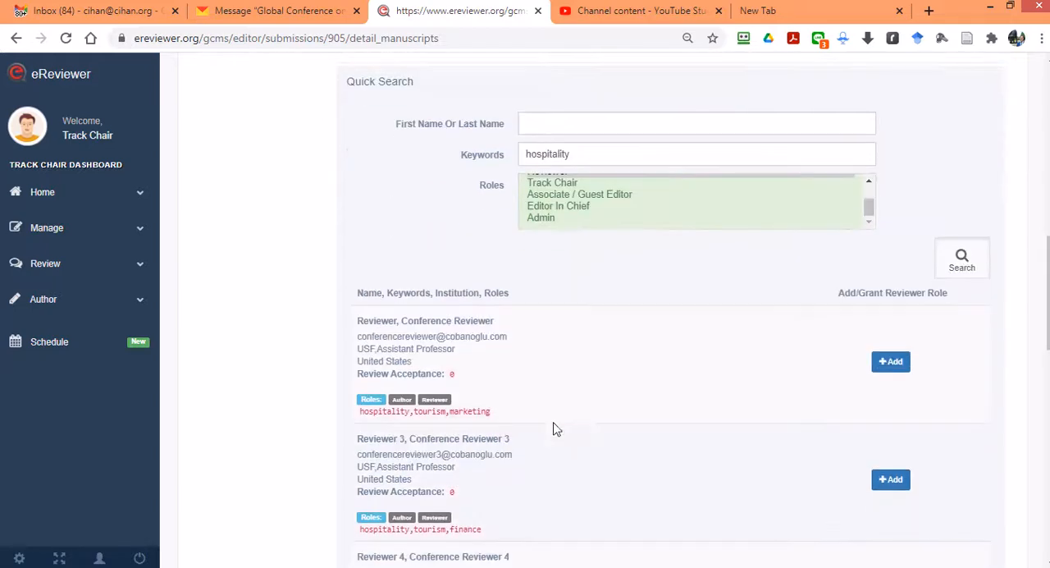
pyautogui.scroll(-1, 394, 412)
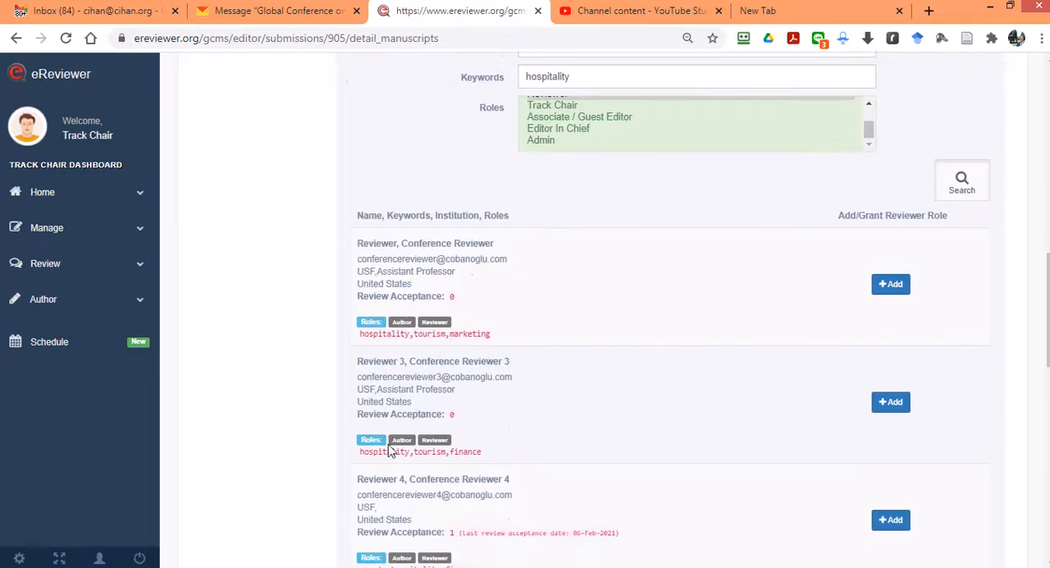
# Step: Add Conference Reviewer and Conference Reviewer 4 from the search results to the submission's reviewer list
pyautogui.scroll(1, 778, 384)
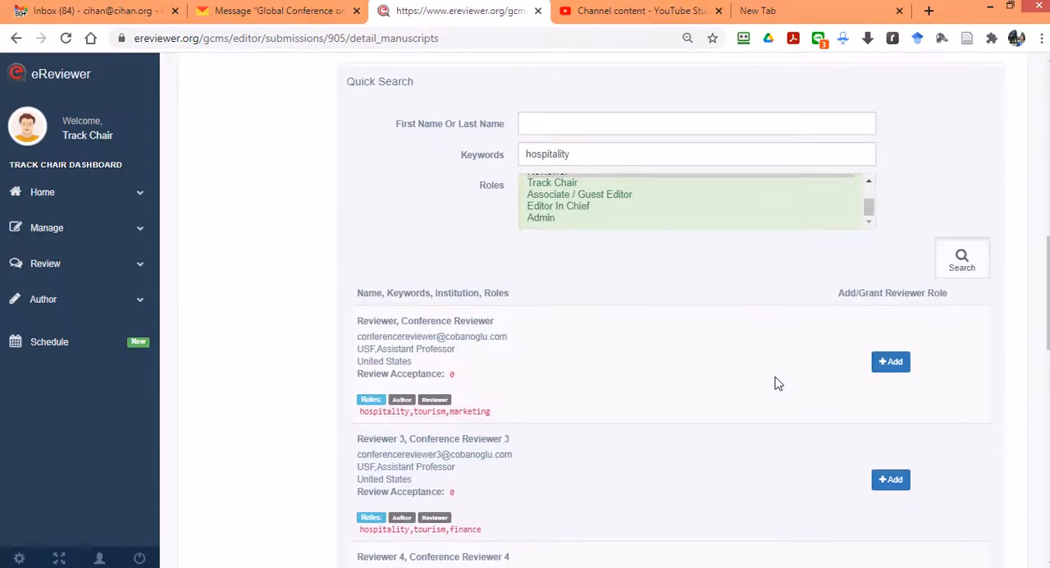
pyautogui.scroll(2, 764, 380)
pyautogui.scroll(-2, 764, 380)
pyautogui.scroll(1, 710, 412)
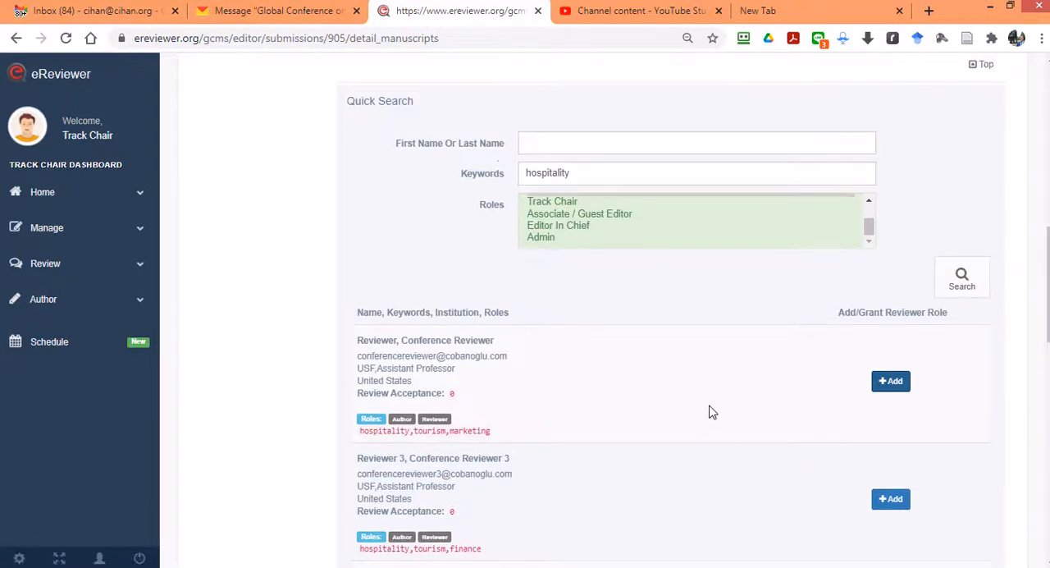
pyautogui.scroll(5, 711, 411)
pyautogui.scroll(-7, 497, 418)
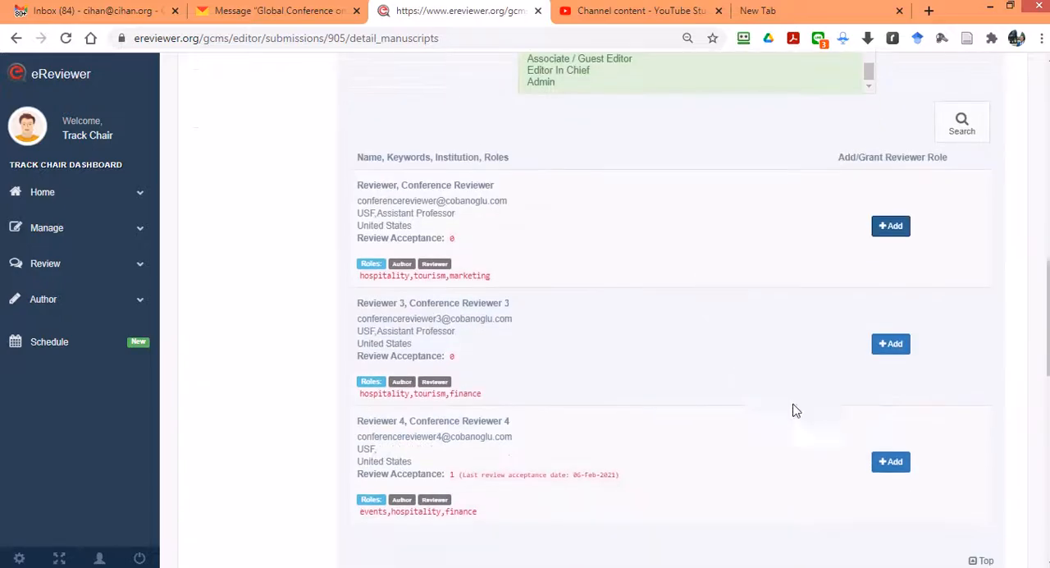
pyautogui.click(890, 461)
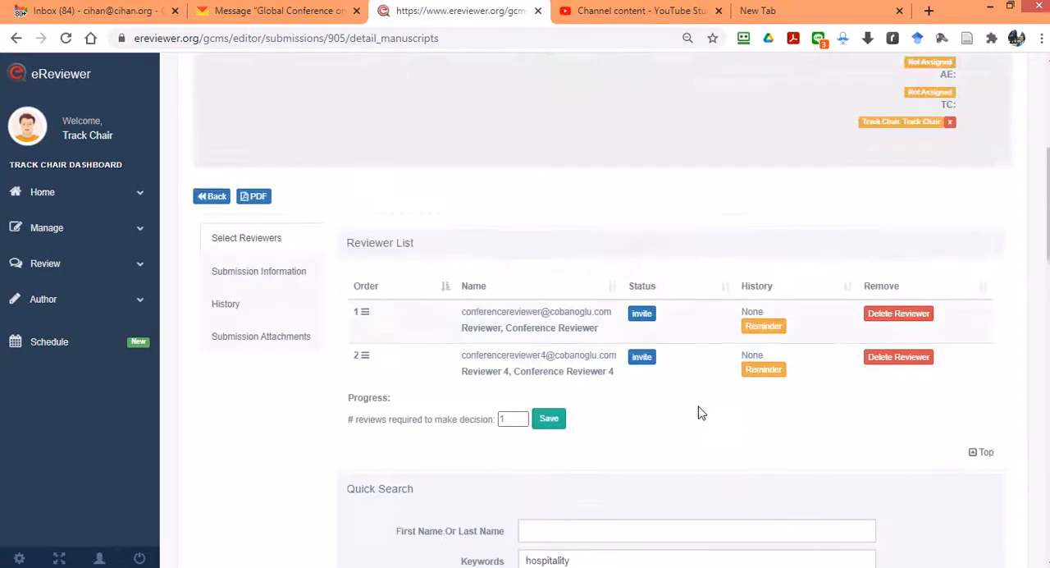
# Step: Send review invitations to both listed reviewers, keeping the prefilled due date 02/06/2021 and the abstract
pyautogui.click(642, 318)
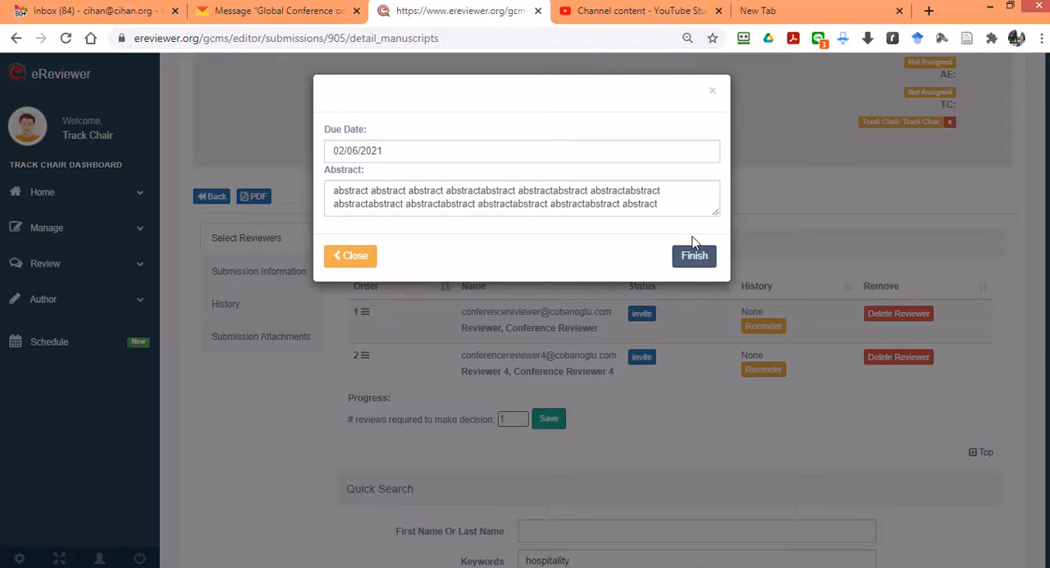
pyautogui.click(694, 253)
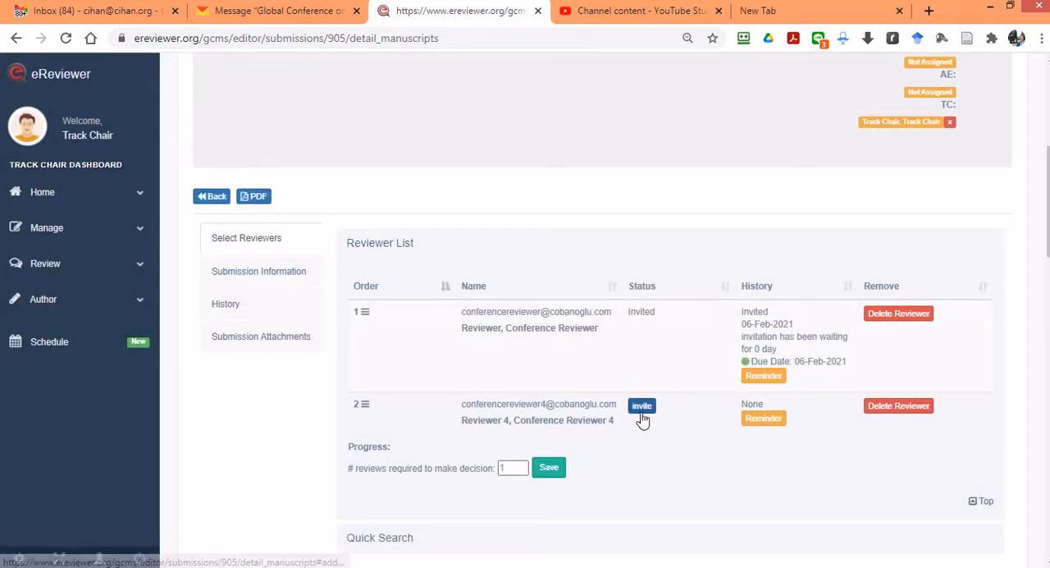
pyautogui.click(642, 408)
pyautogui.click(694, 258)
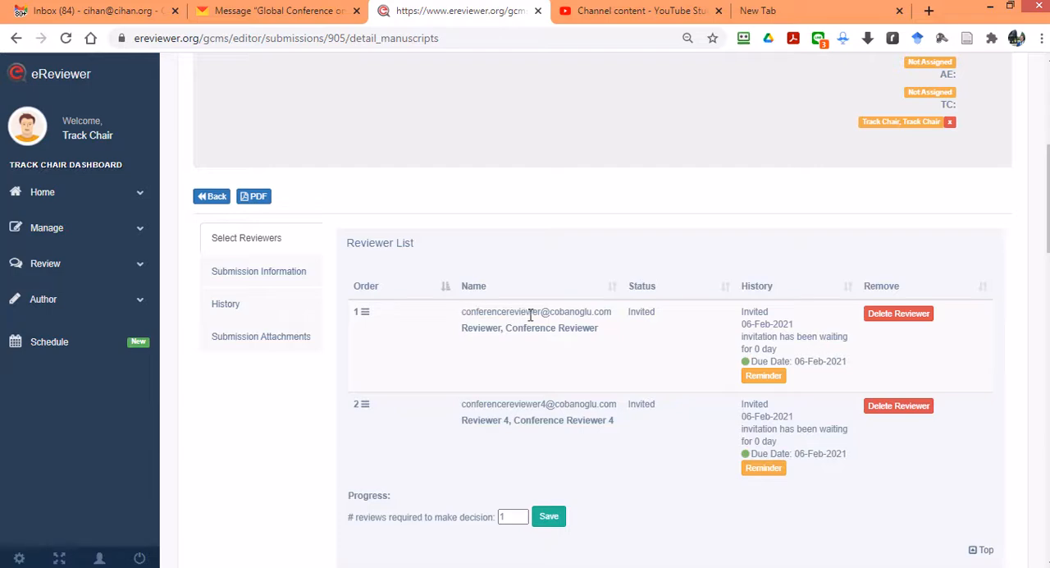
# Step: Switch to Yandex Mail and read the 13:09 review invitation sent to Conference Reviewer 4, including the abstract
pyautogui.click(279, 12)
pyautogui.click(42, 137)
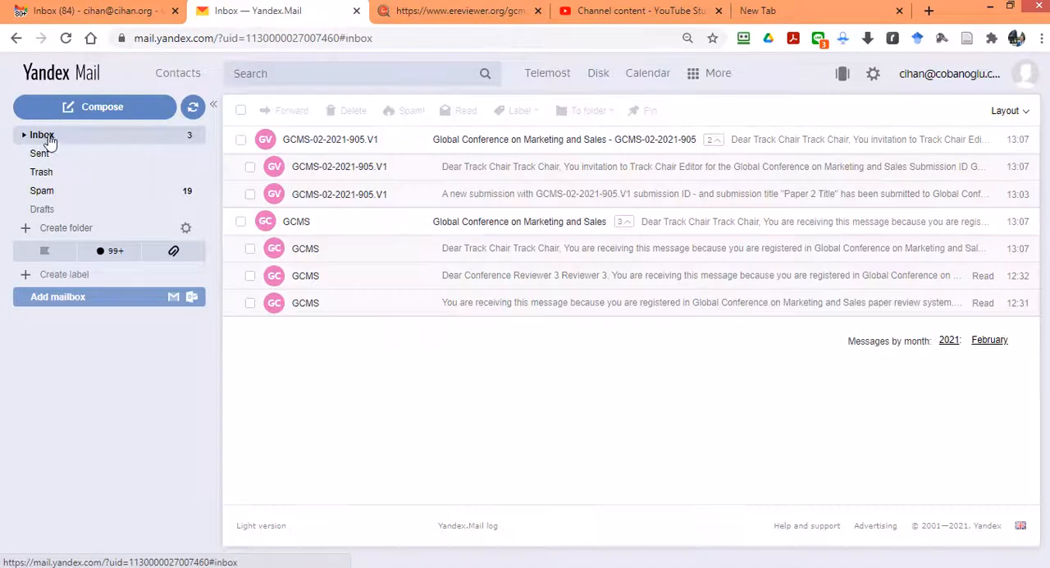
pyautogui.click(506, 142)
pyautogui.click(505, 141)
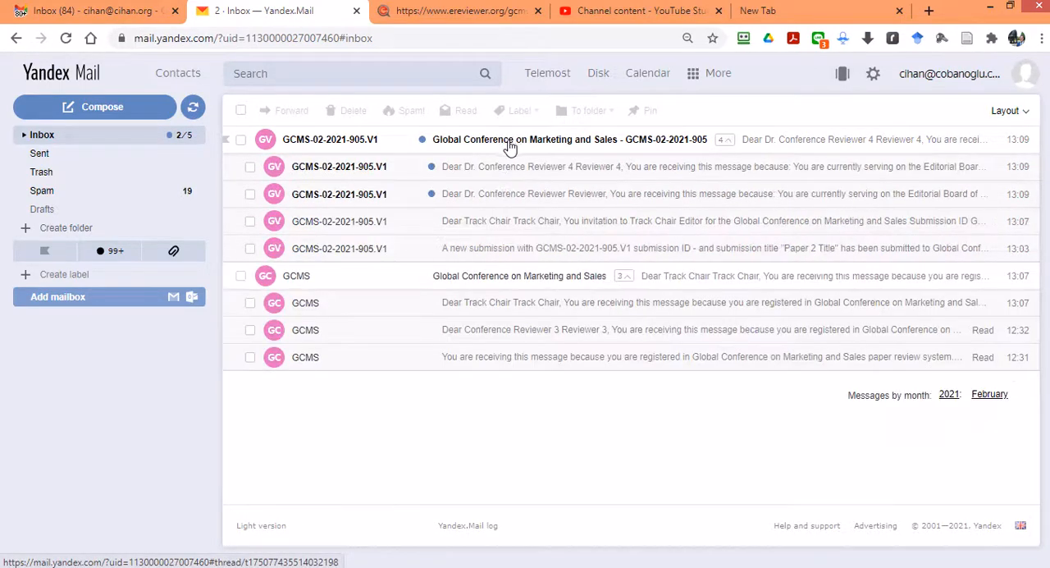
pyautogui.click(499, 170)
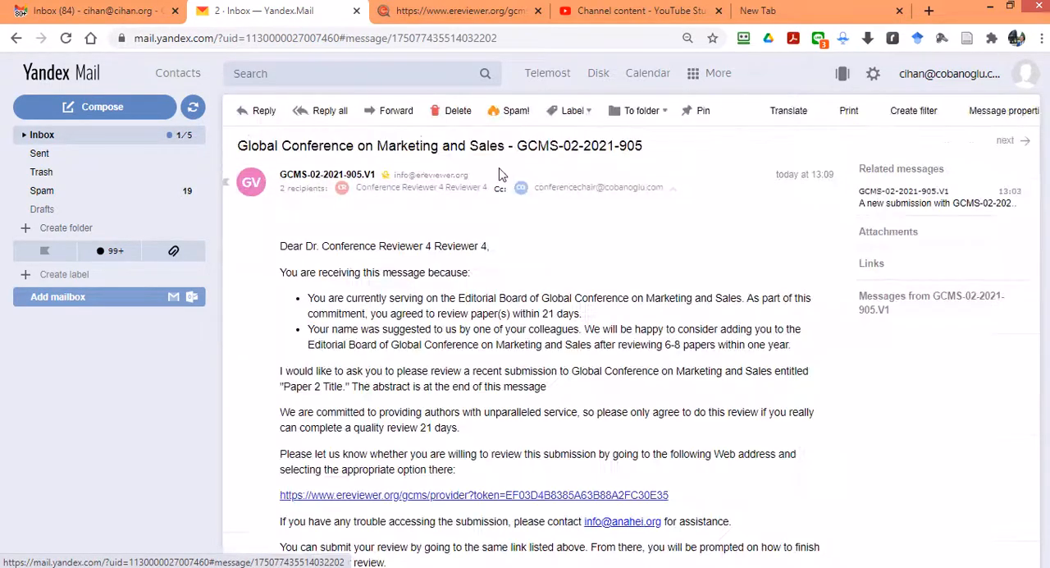
pyautogui.scroll(-4, 311, 320)
pyautogui.scroll(-2, 312, 320)
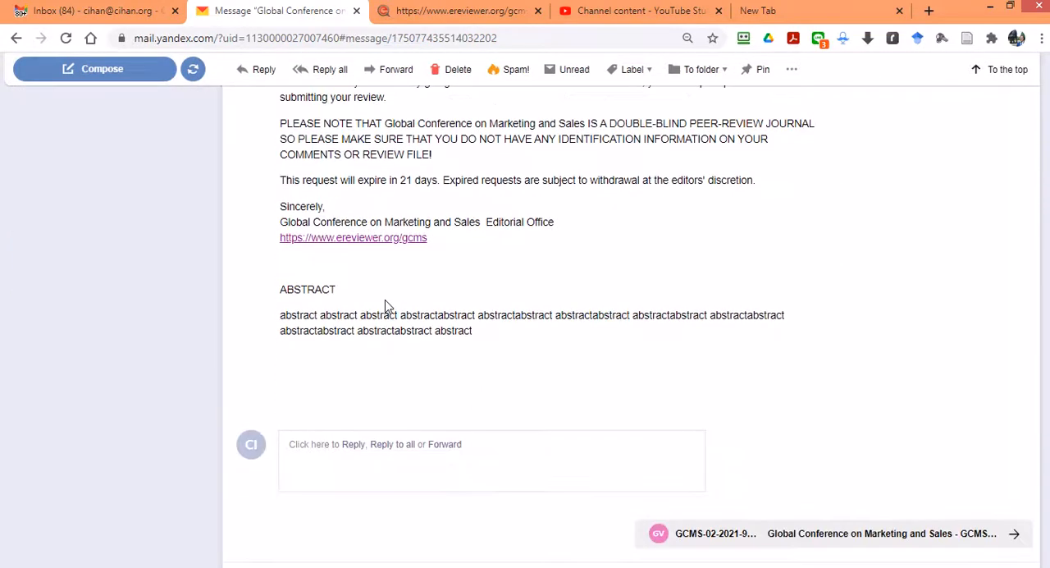
pyautogui.scroll(5, 555, 218)
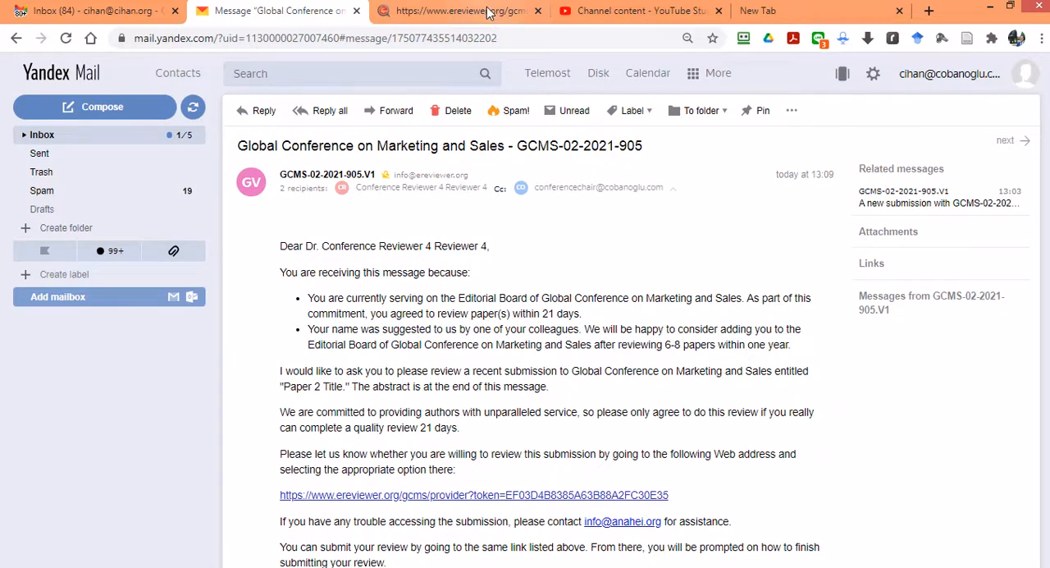
# Step: Switch back to eReviewer and examine the status summary at the start of the submission's details
pyautogui.click(460, 11)
pyautogui.scroll(2, 328, 224)
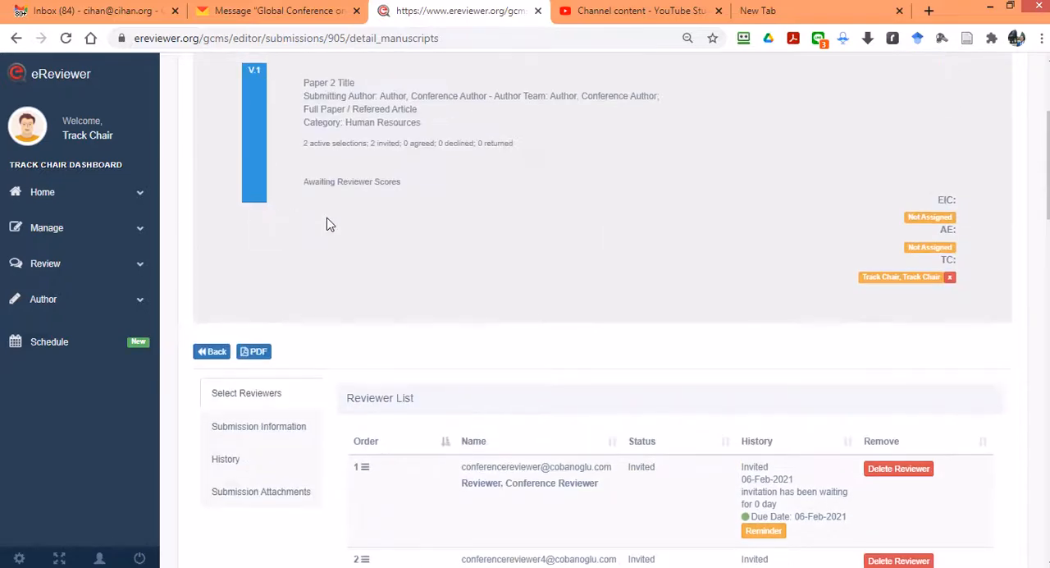
pyautogui.scroll(3, 329, 224)
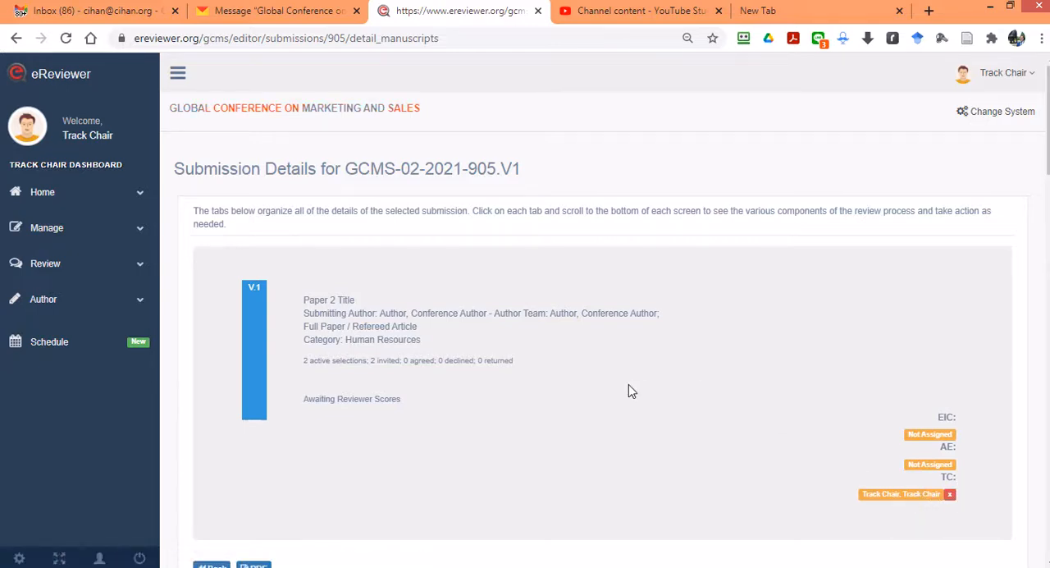
# Step: Log out of the Track Chair account and sign in with the saved Conference Chair login
pyautogui.click(37, 229)
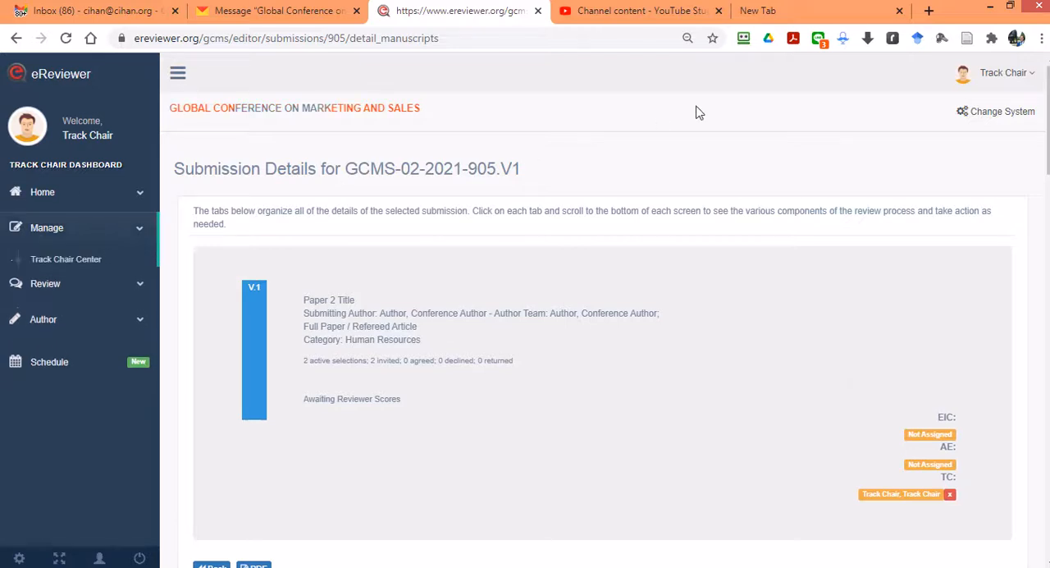
pyautogui.click(987, 83)
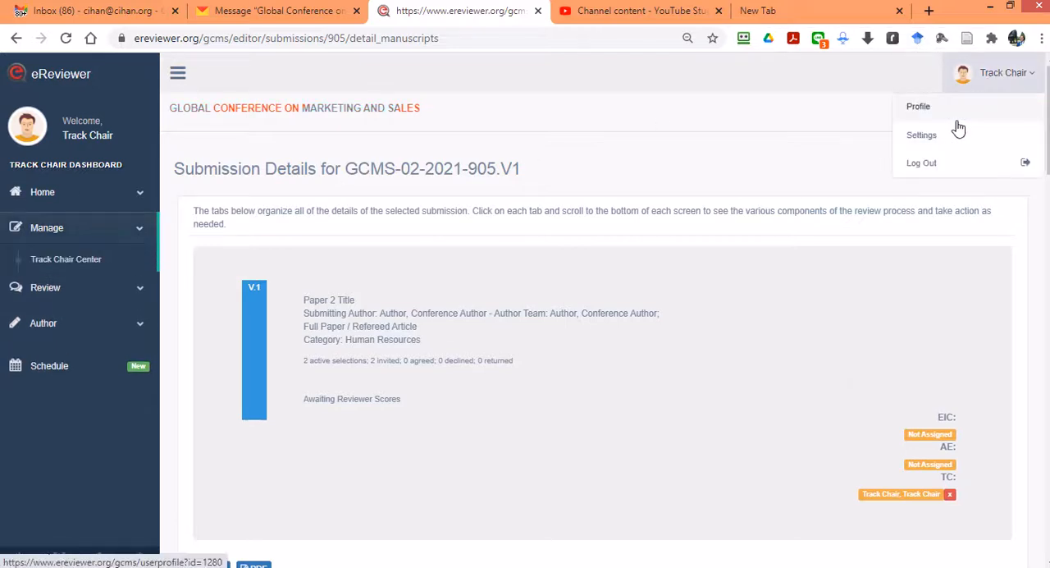
pyautogui.click(940, 174)
pyautogui.click(627, 302)
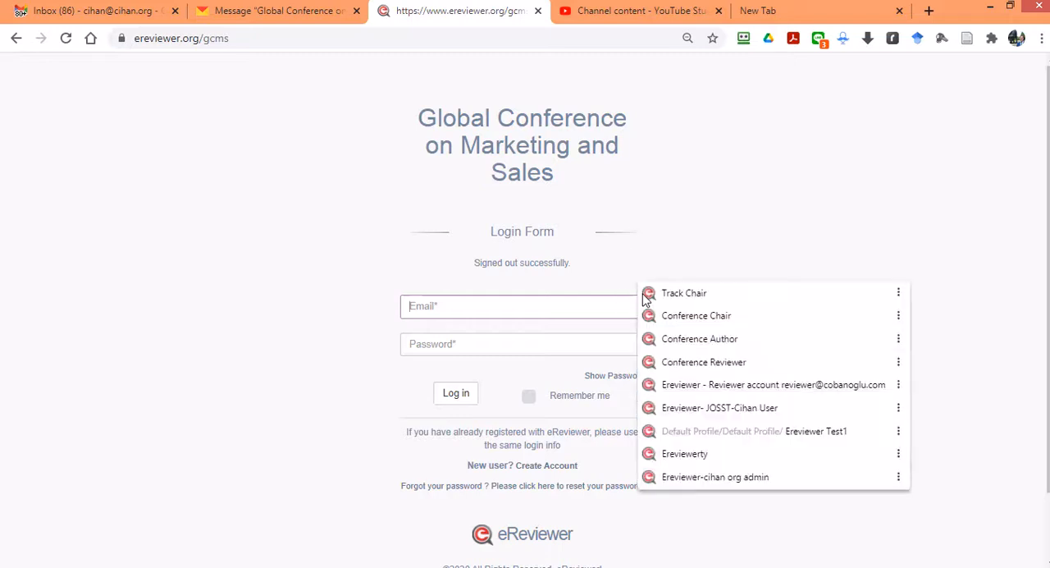
pyautogui.click(693, 320)
pyautogui.press('Return')
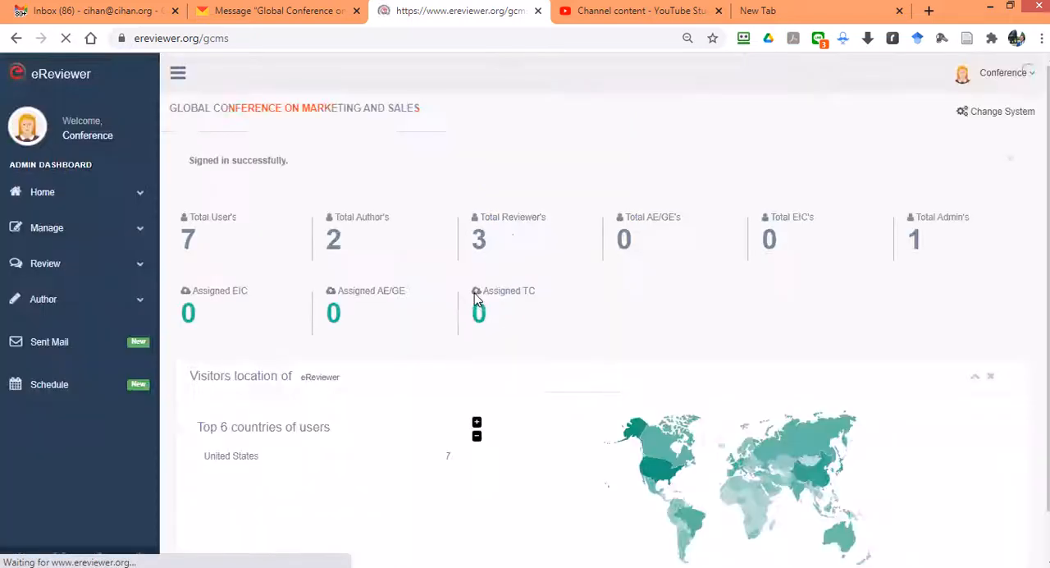
# Step: Open the list of all submissions from the Admin Center
pyautogui.click(56, 232)
pyautogui.click(64, 261)
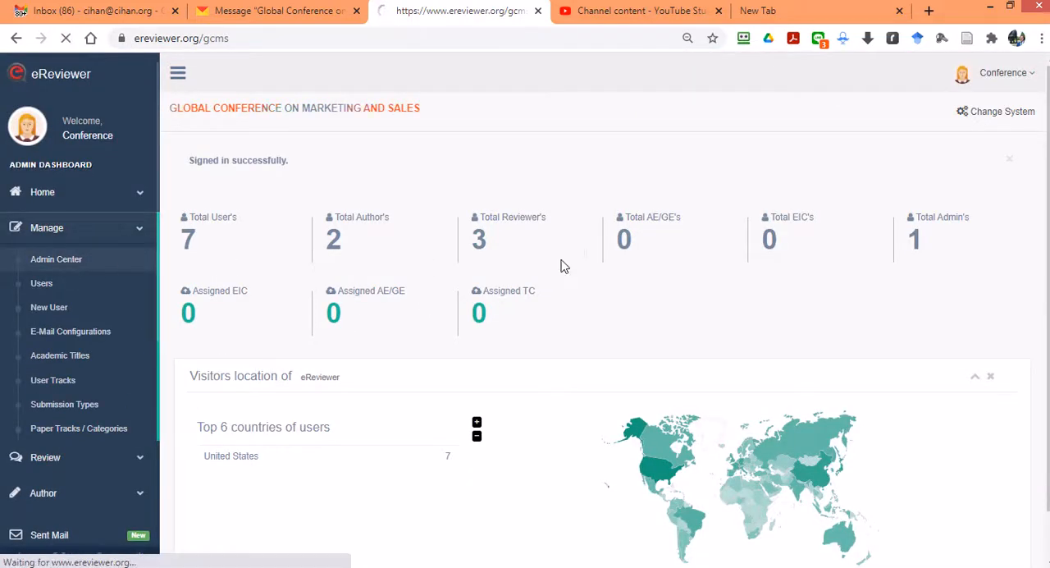
pyautogui.scroll(-1, 572, 268)
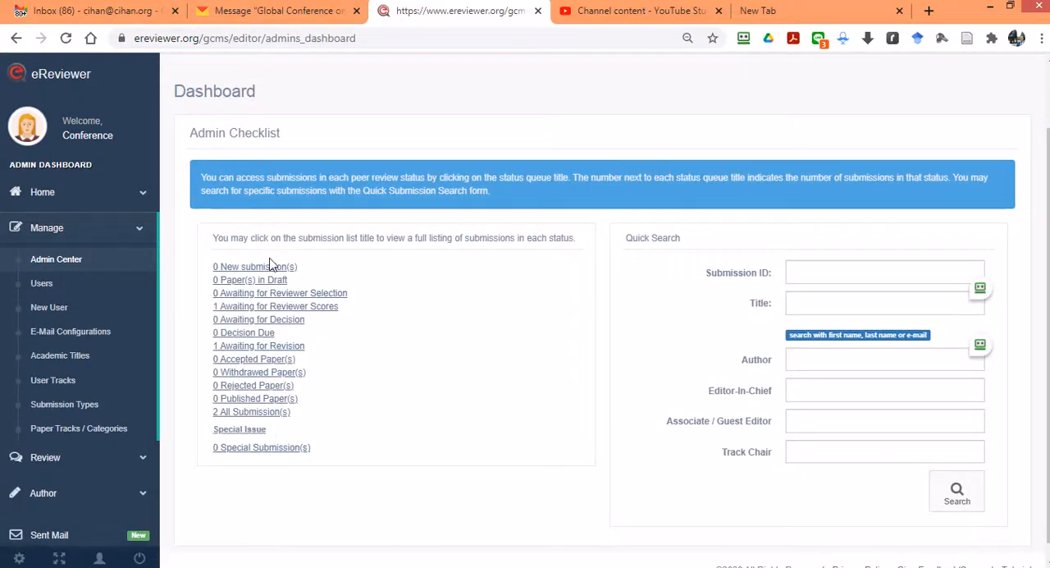
pyautogui.click(249, 413)
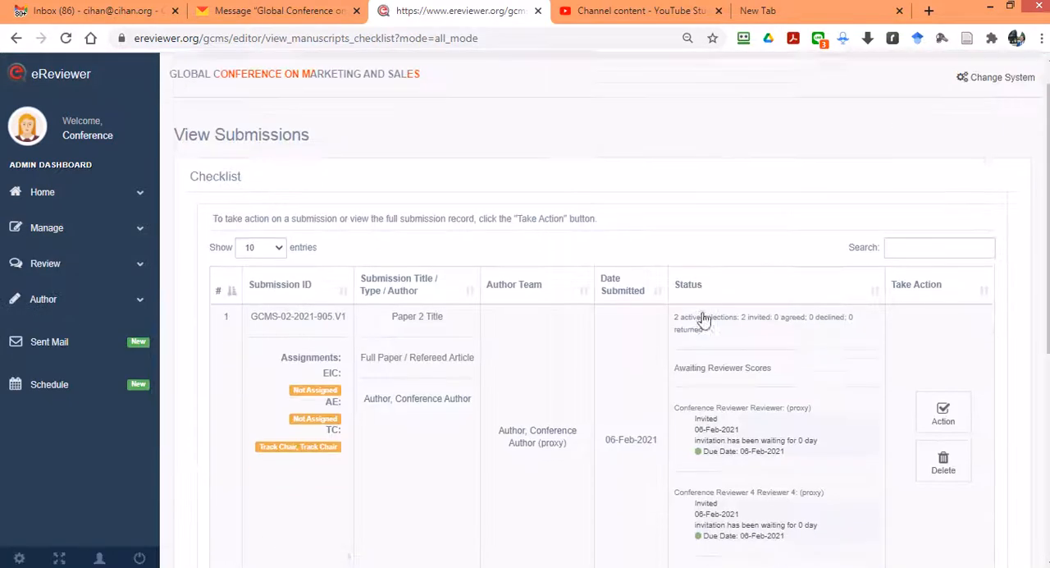
# Step: Examine the review status and reviewer invitations of Paper 2 Title in the checklist, highlighting its status line
pyautogui.scroll(-1, 704, 316)
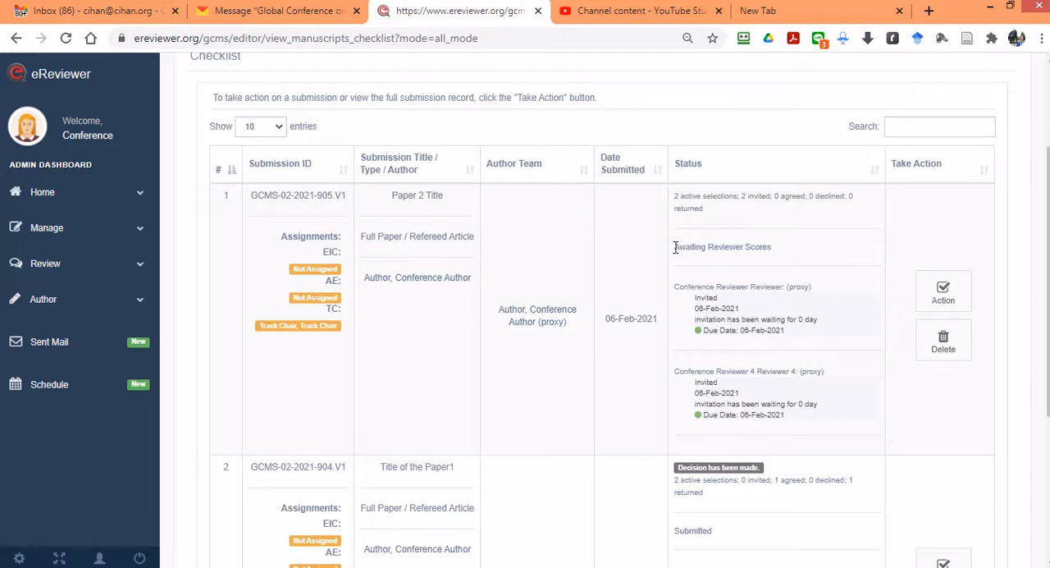
pyautogui.moveTo(676, 247); pyautogui.dragTo(774, 249)
pyautogui.click(725, 259)
pyautogui.moveTo(677, 247); pyautogui.dragTo(774, 251)
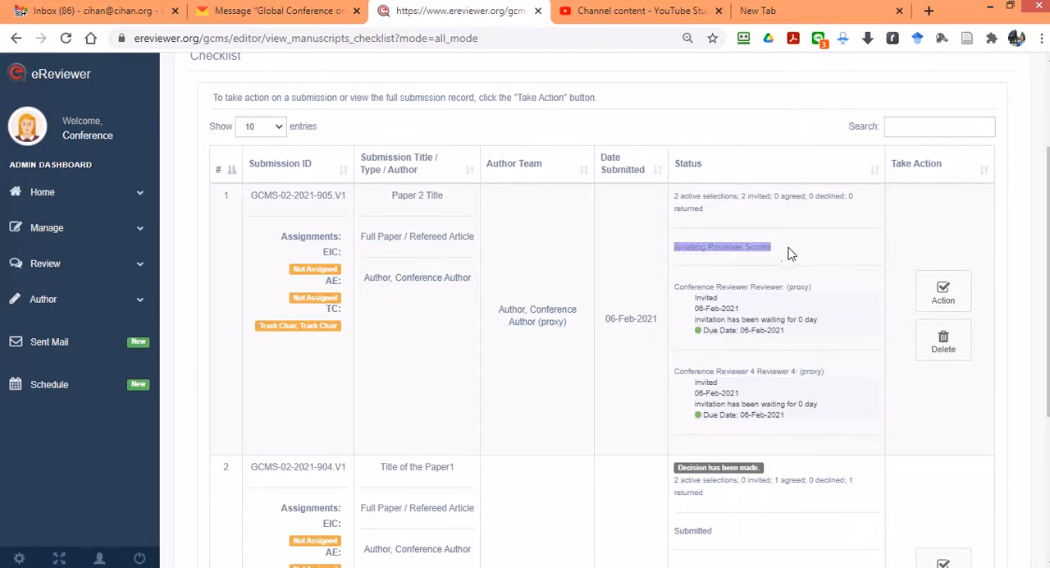